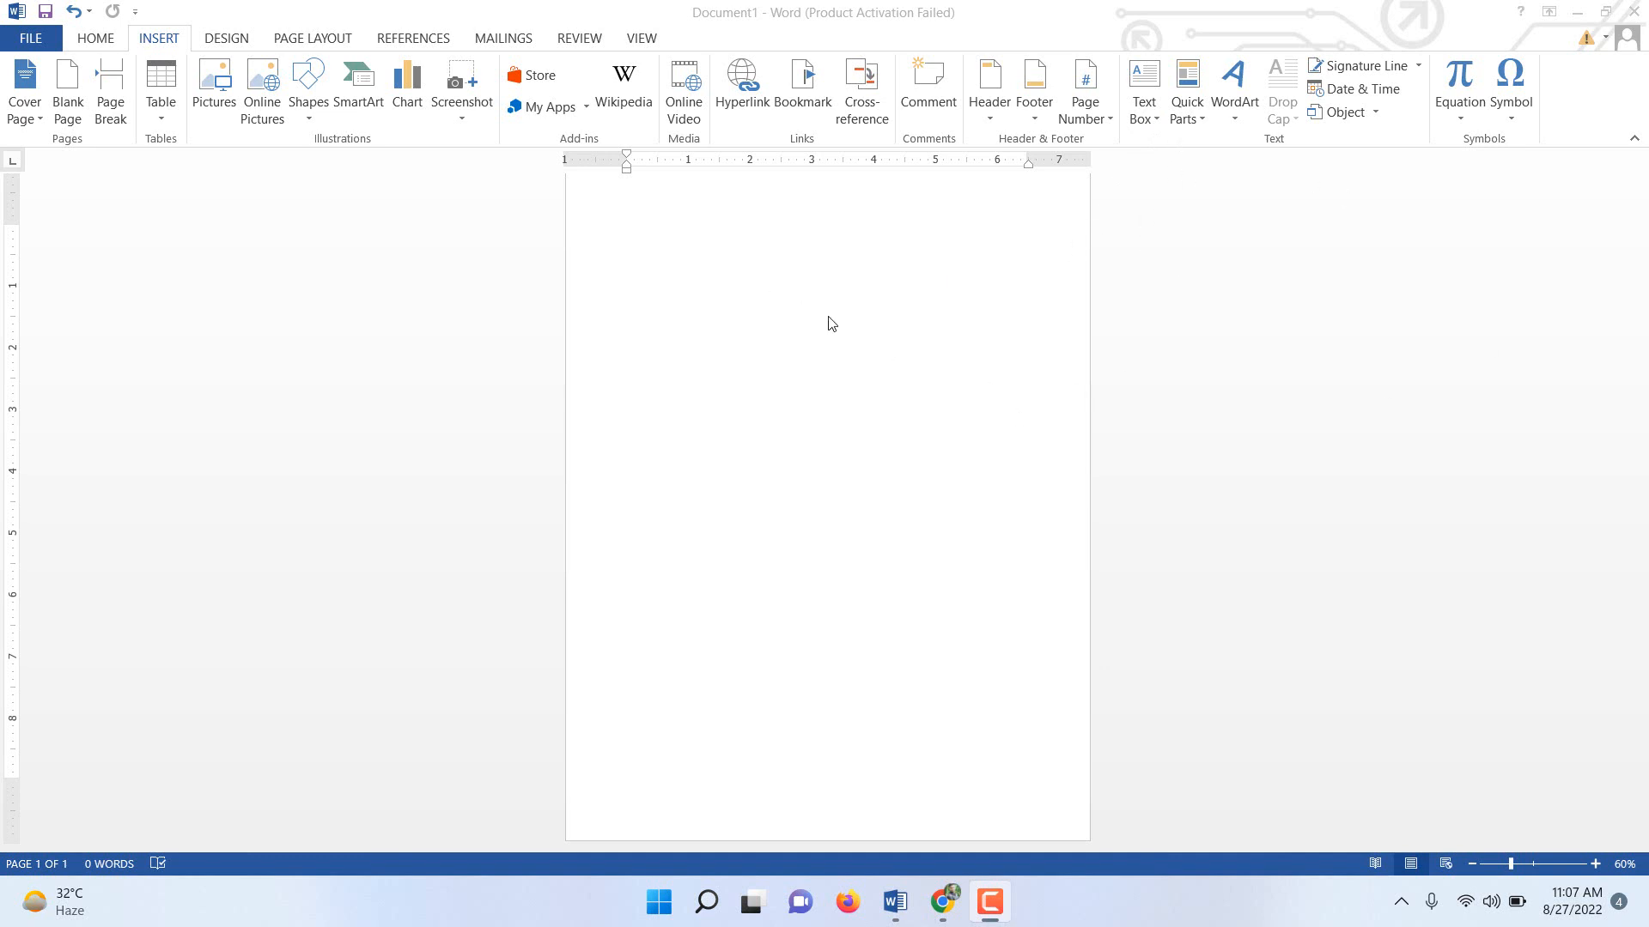
# - Enter the sample text "Fvxcvcvcxvcx dcdccxc" on the page's first line and enlarge its font
pyautogui.click(693, 260)
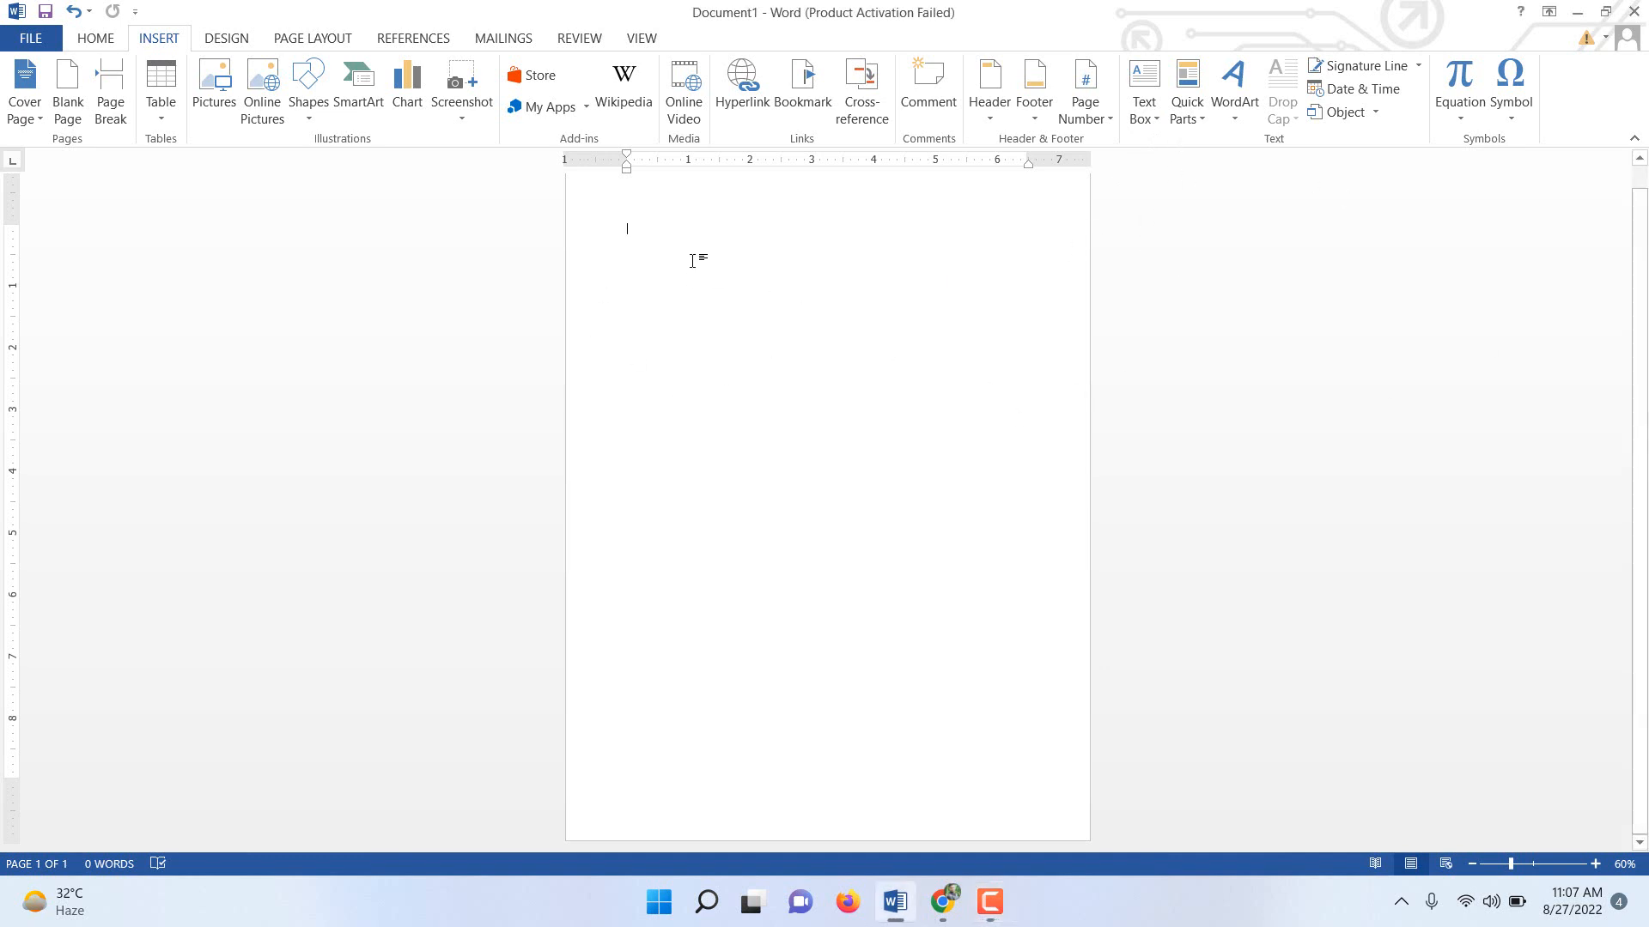
pyautogui.write('fvxcvcvcxv')
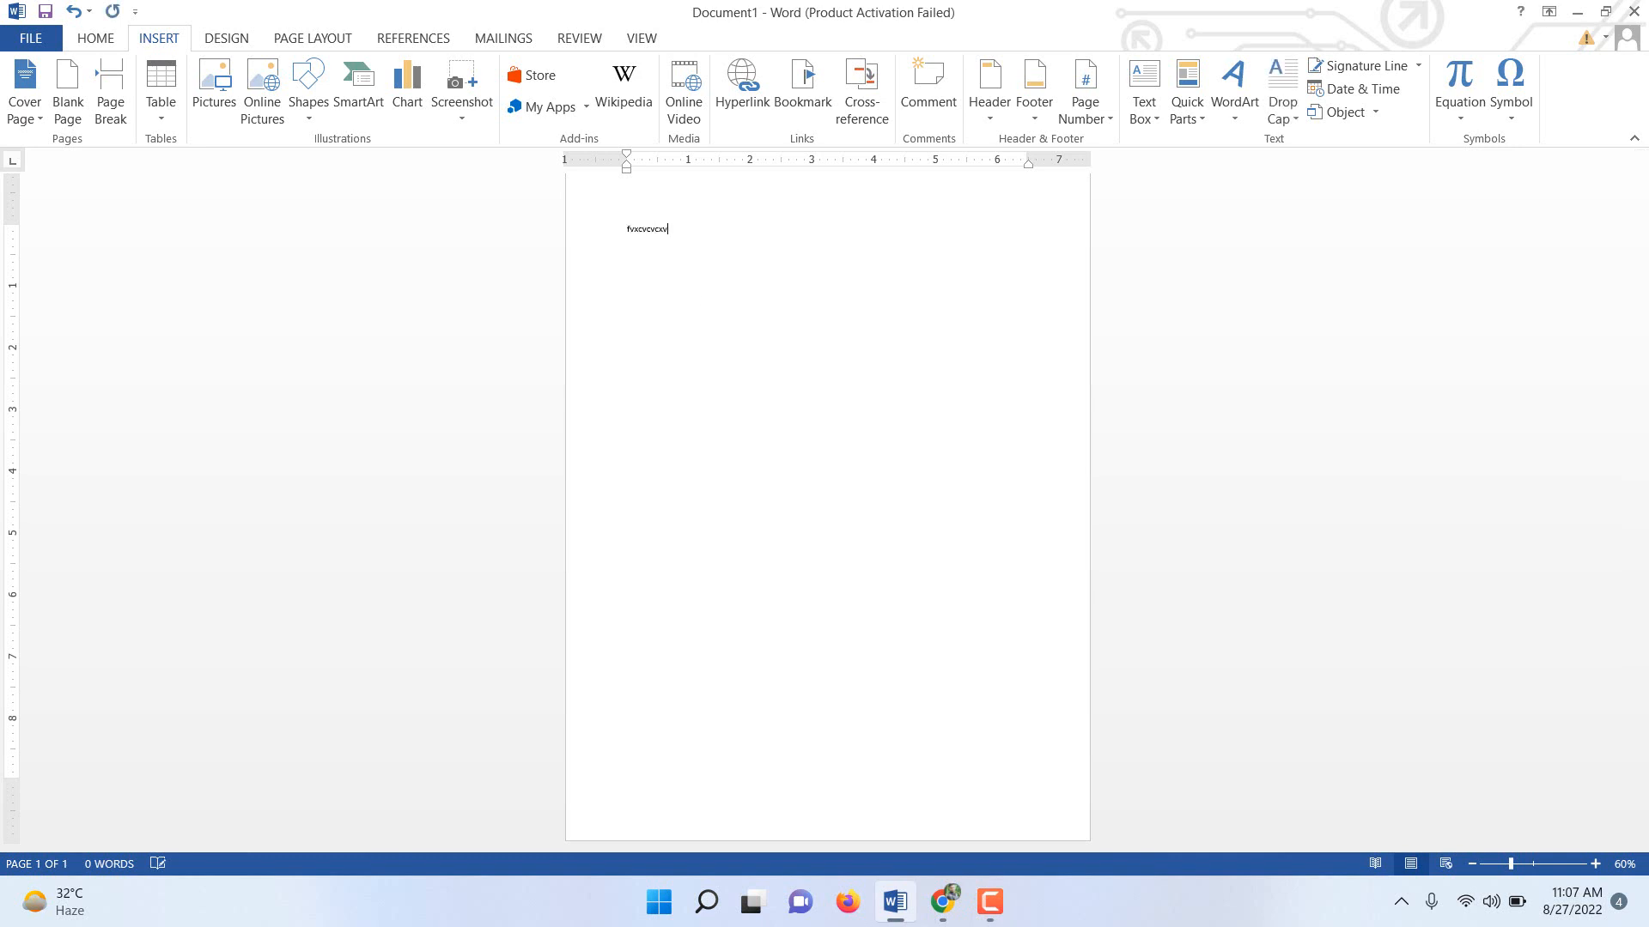
pyautogui.moveTo(709, 254); pyautogui.dragTo(592, 246)
pyautogui.click(742, 183)
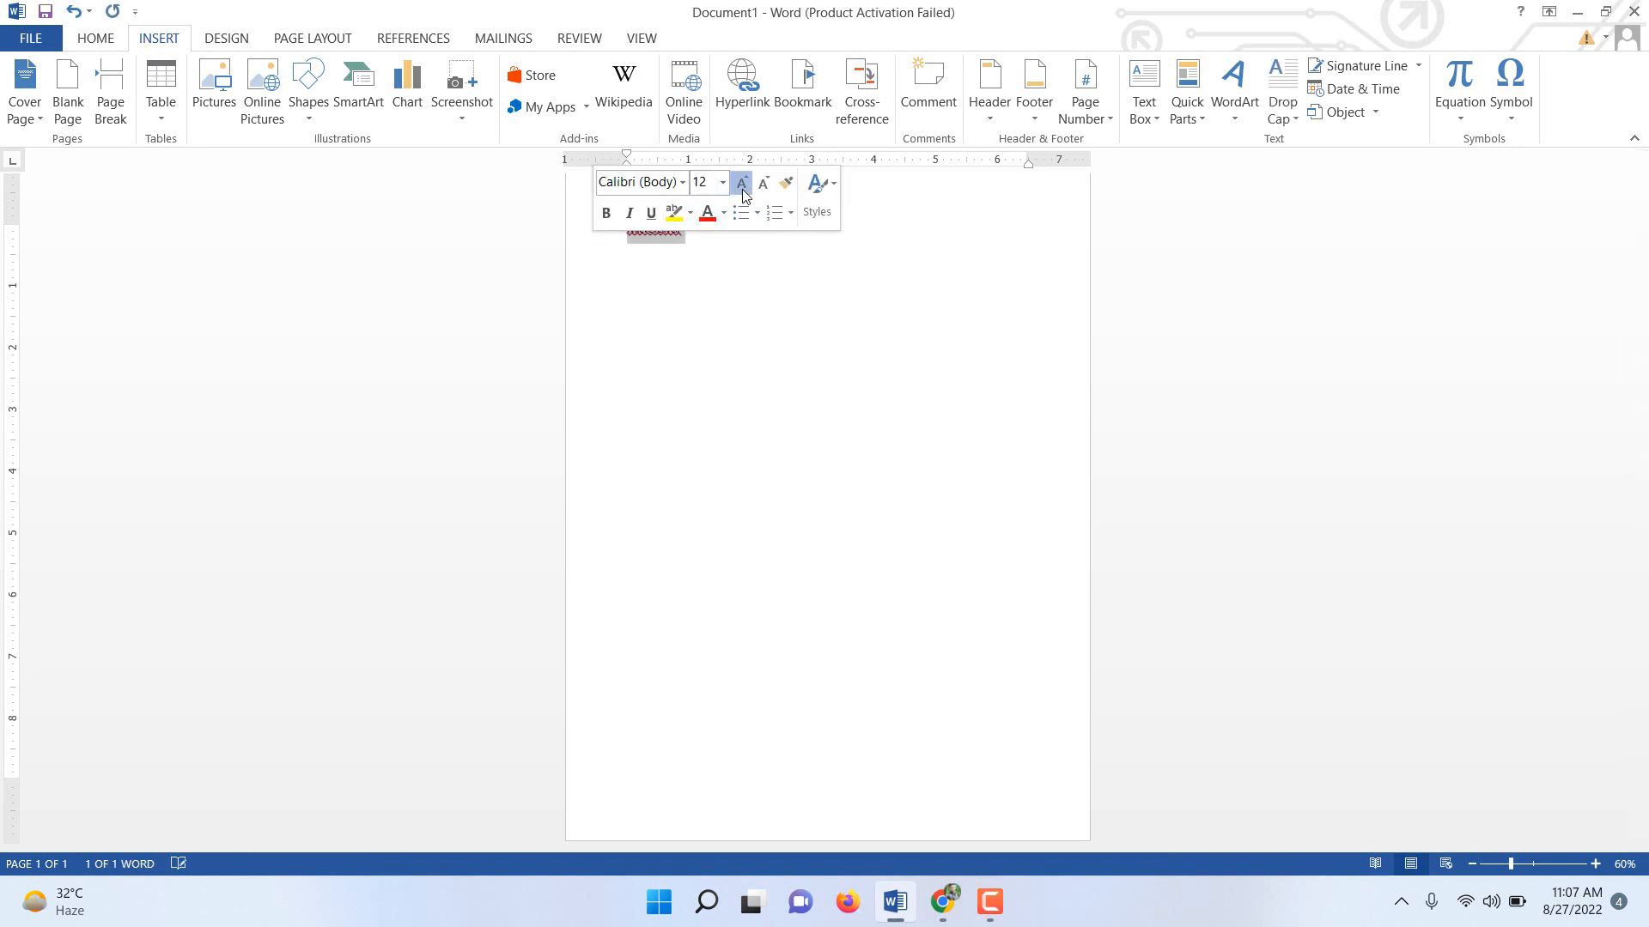
pyautogui.click(742, 184)
pyautogui.click(742, 184)
pyautogui.click(743, 240)
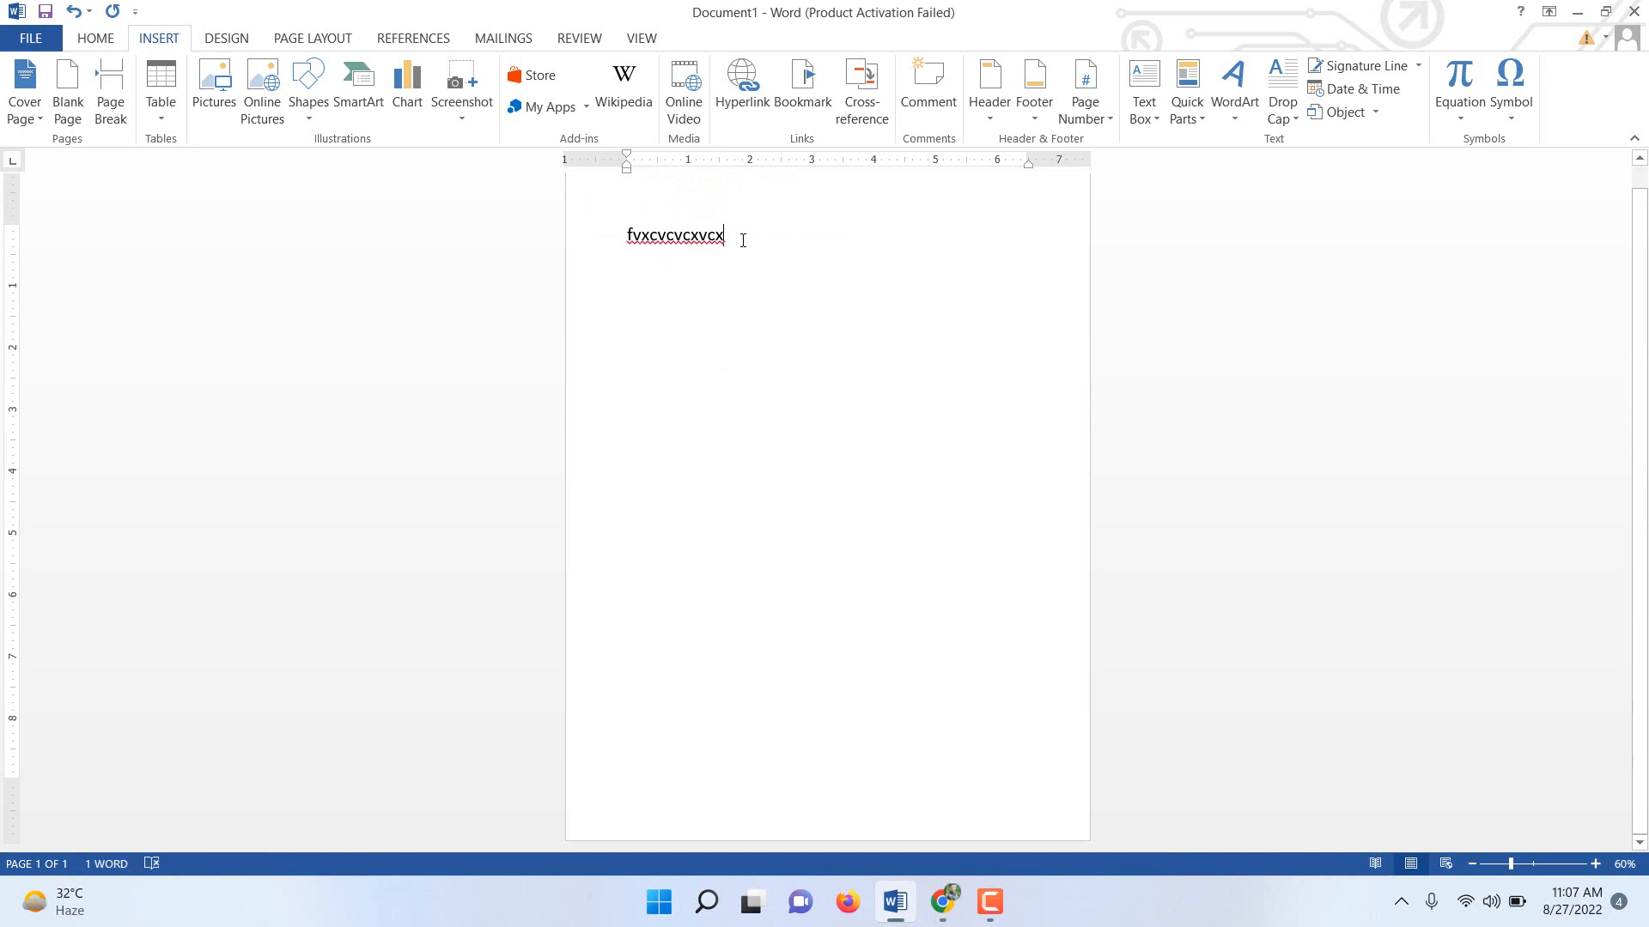
pyautogui.write('dcdccxc')
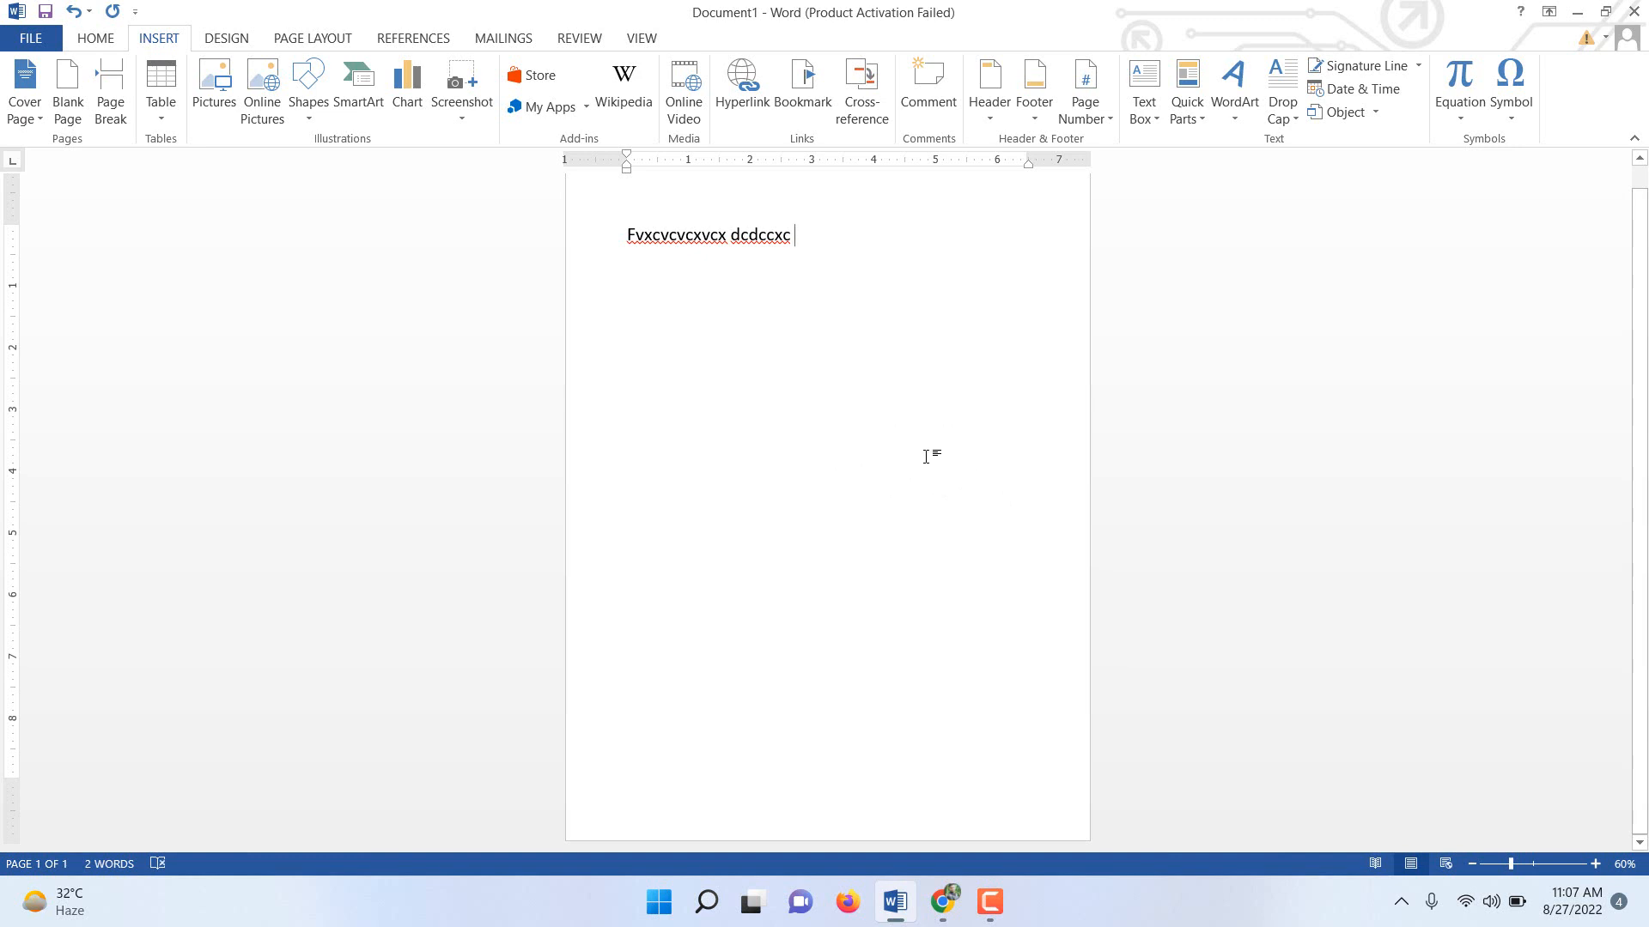
# - Add several blank lines below the first line and enter "gnbnb" indented toward the page's centre
pyautogui.press('Return')
pyautogui.press('Return')
pyautogui.press('Return')
pyautogui.press('Return')
pyautogui.press('Return')
pyautogui.press('Return')
pyautogui.press('Return')
pyautogui.press('Return')
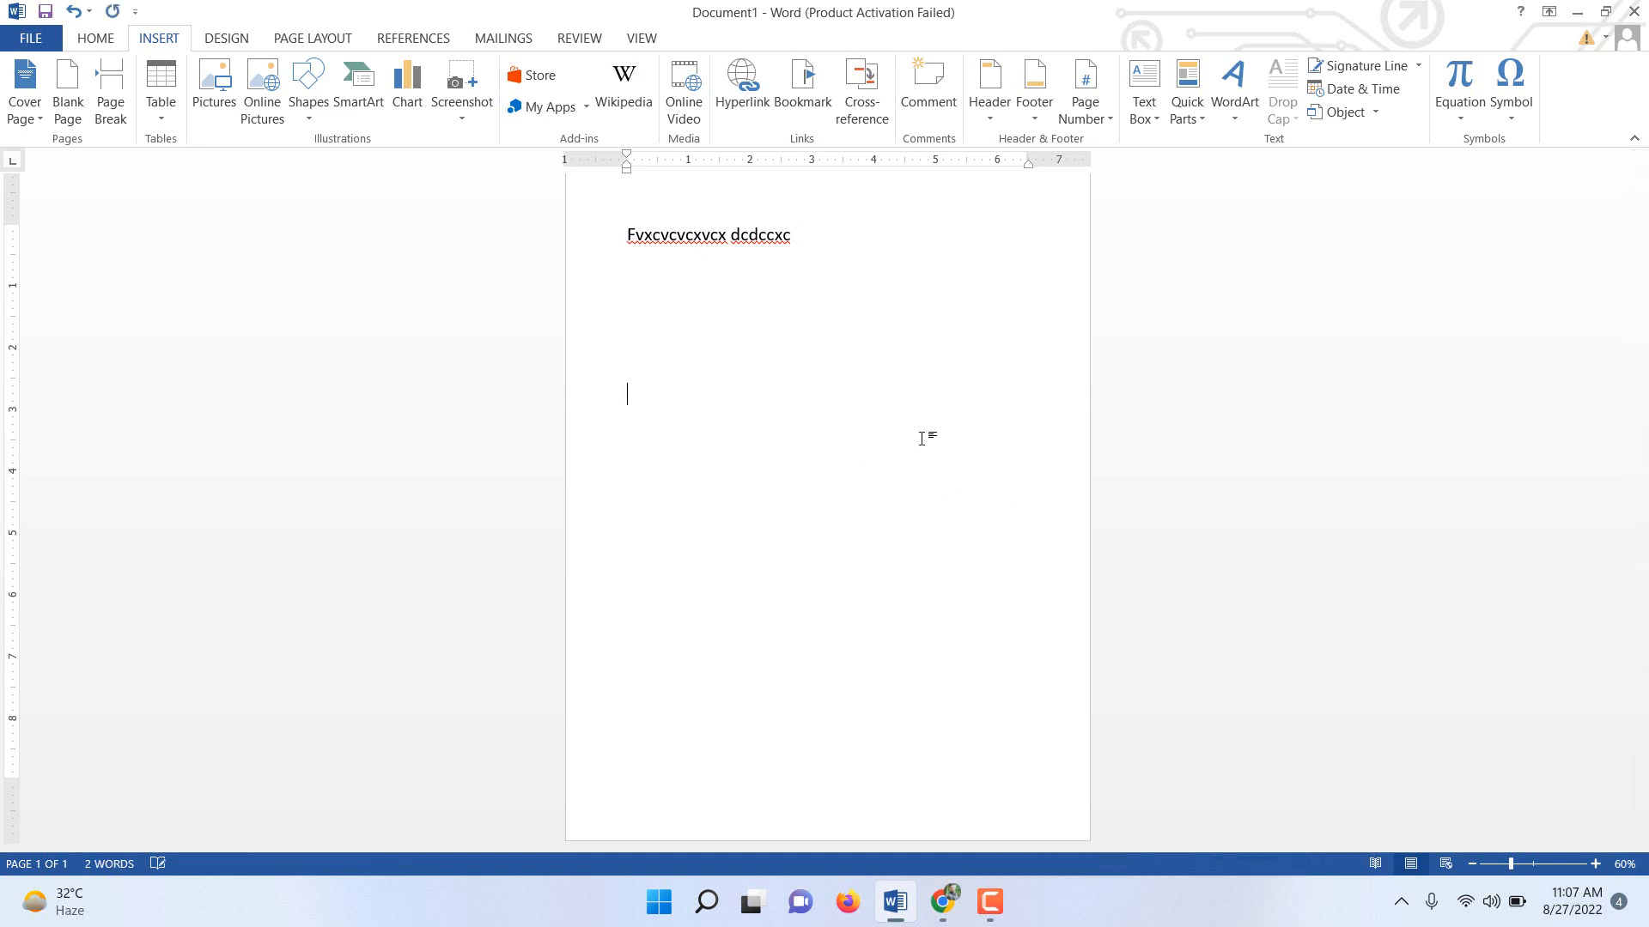
pyautogui.write('gnbnb')
# - Select all the sample text, including the blank lines, and delete it from the page
pyautogui.moveTo(745, 271); pyautogui.dragTo(808, 348)
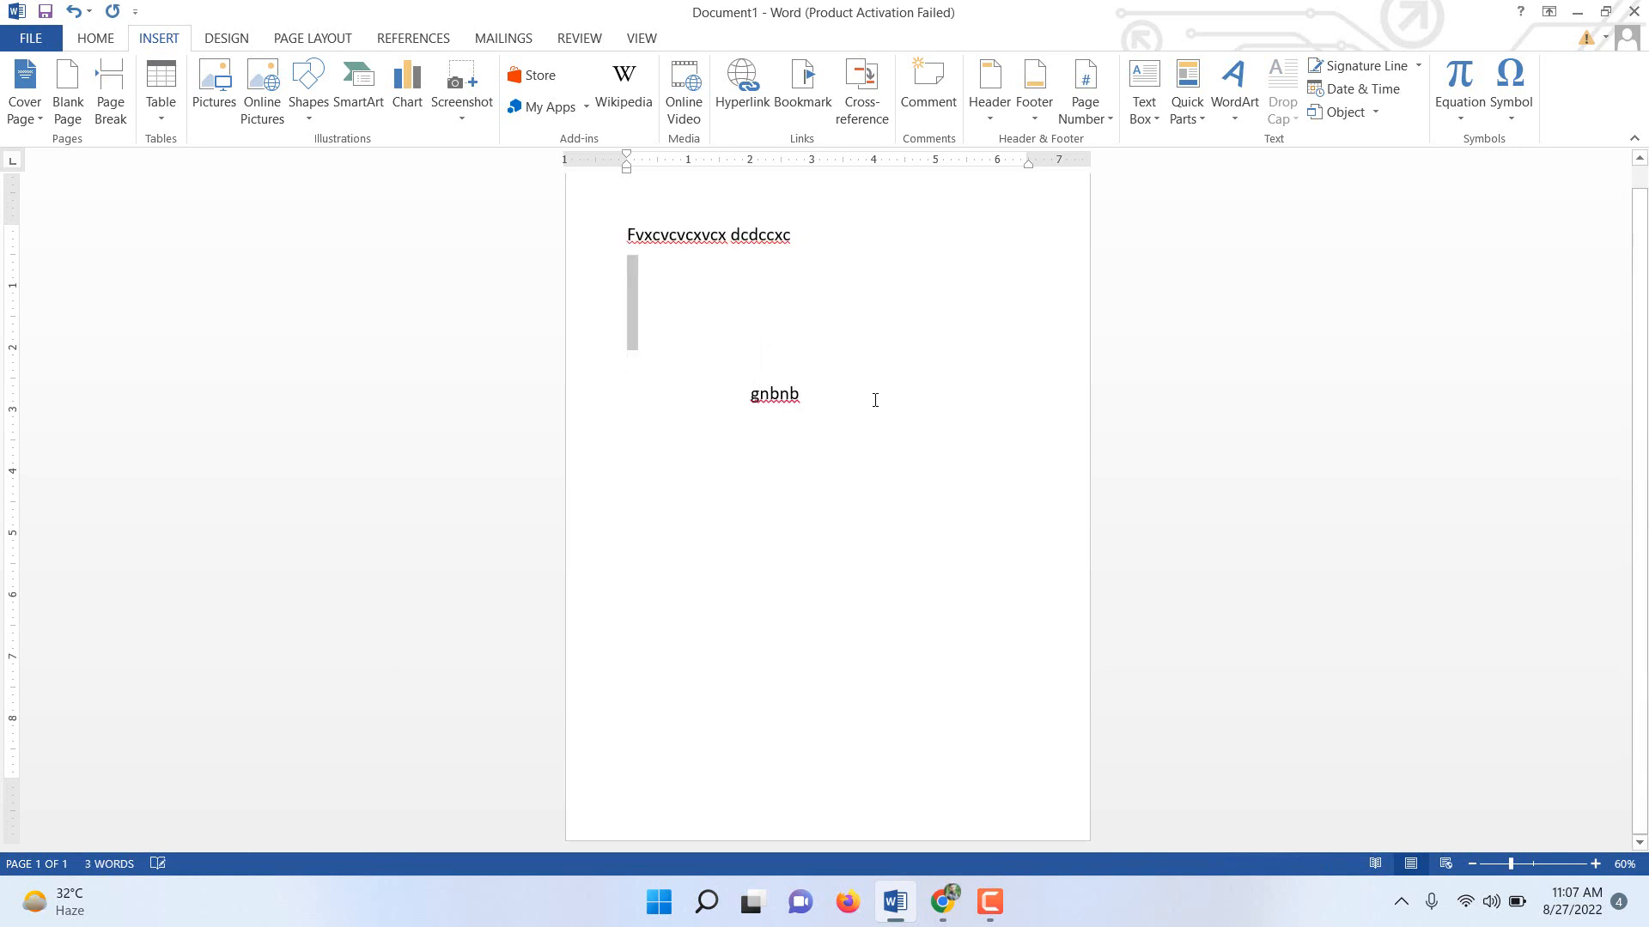
pyautogui.moveTo(875, 400); pyautogui.dragTo(570, 224)
pyautogui.press('Delete')
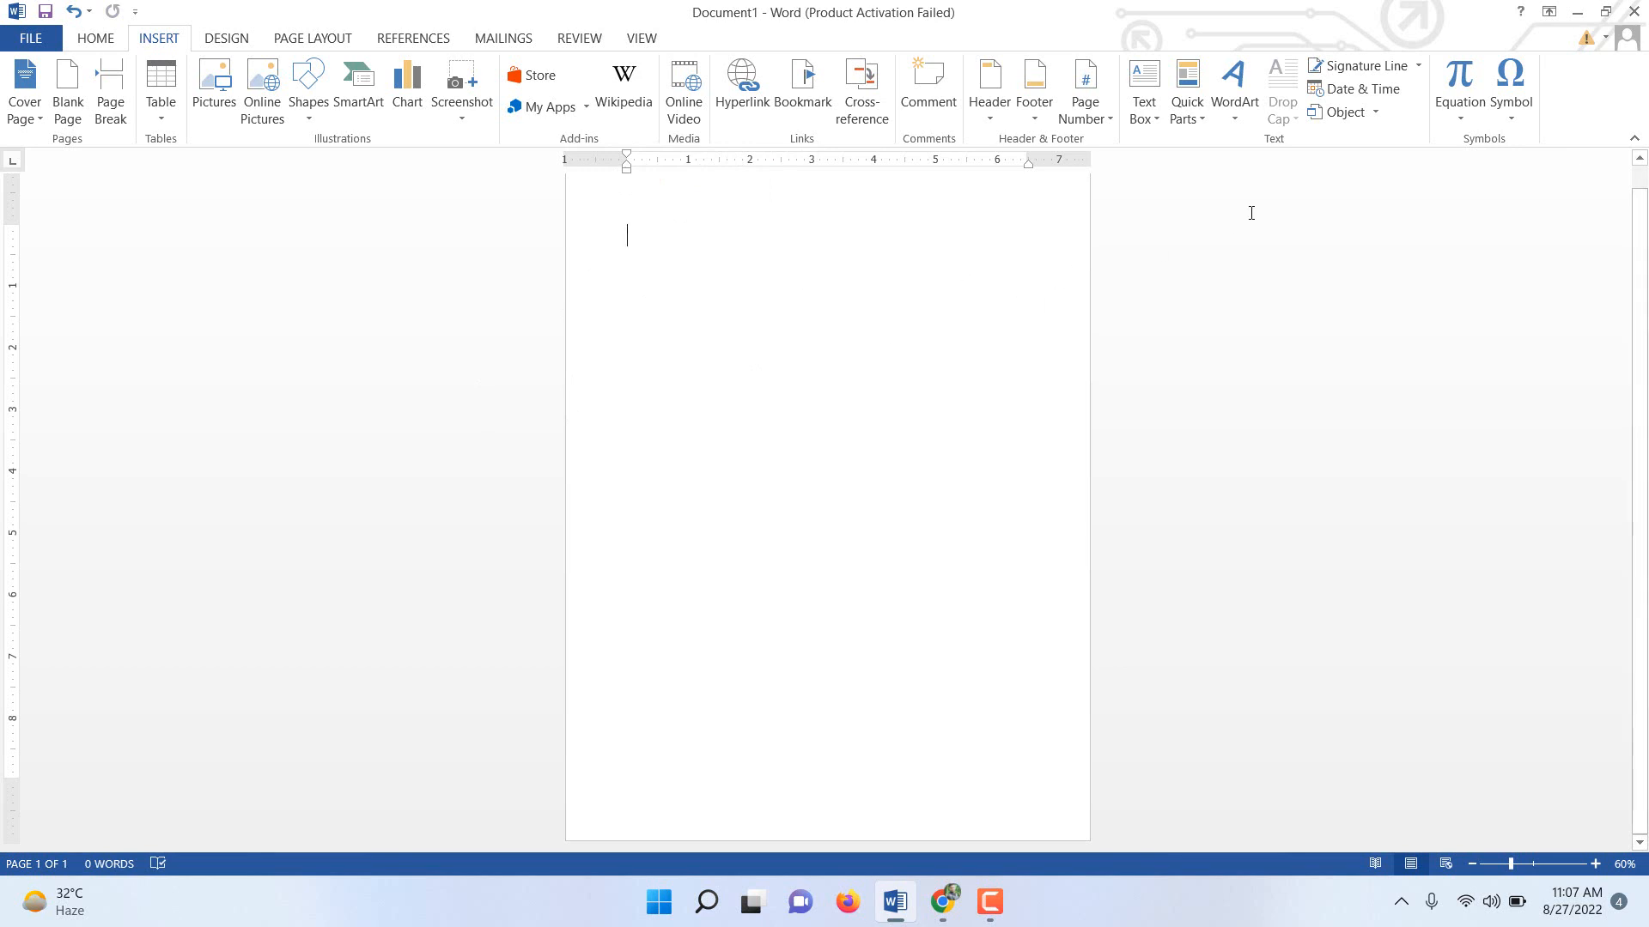
# - Draw a text box about 2.86" high and 3.76" wide in the page's right half and fill it with a long run of repeated letters
pyautogui.click(1147, 120)
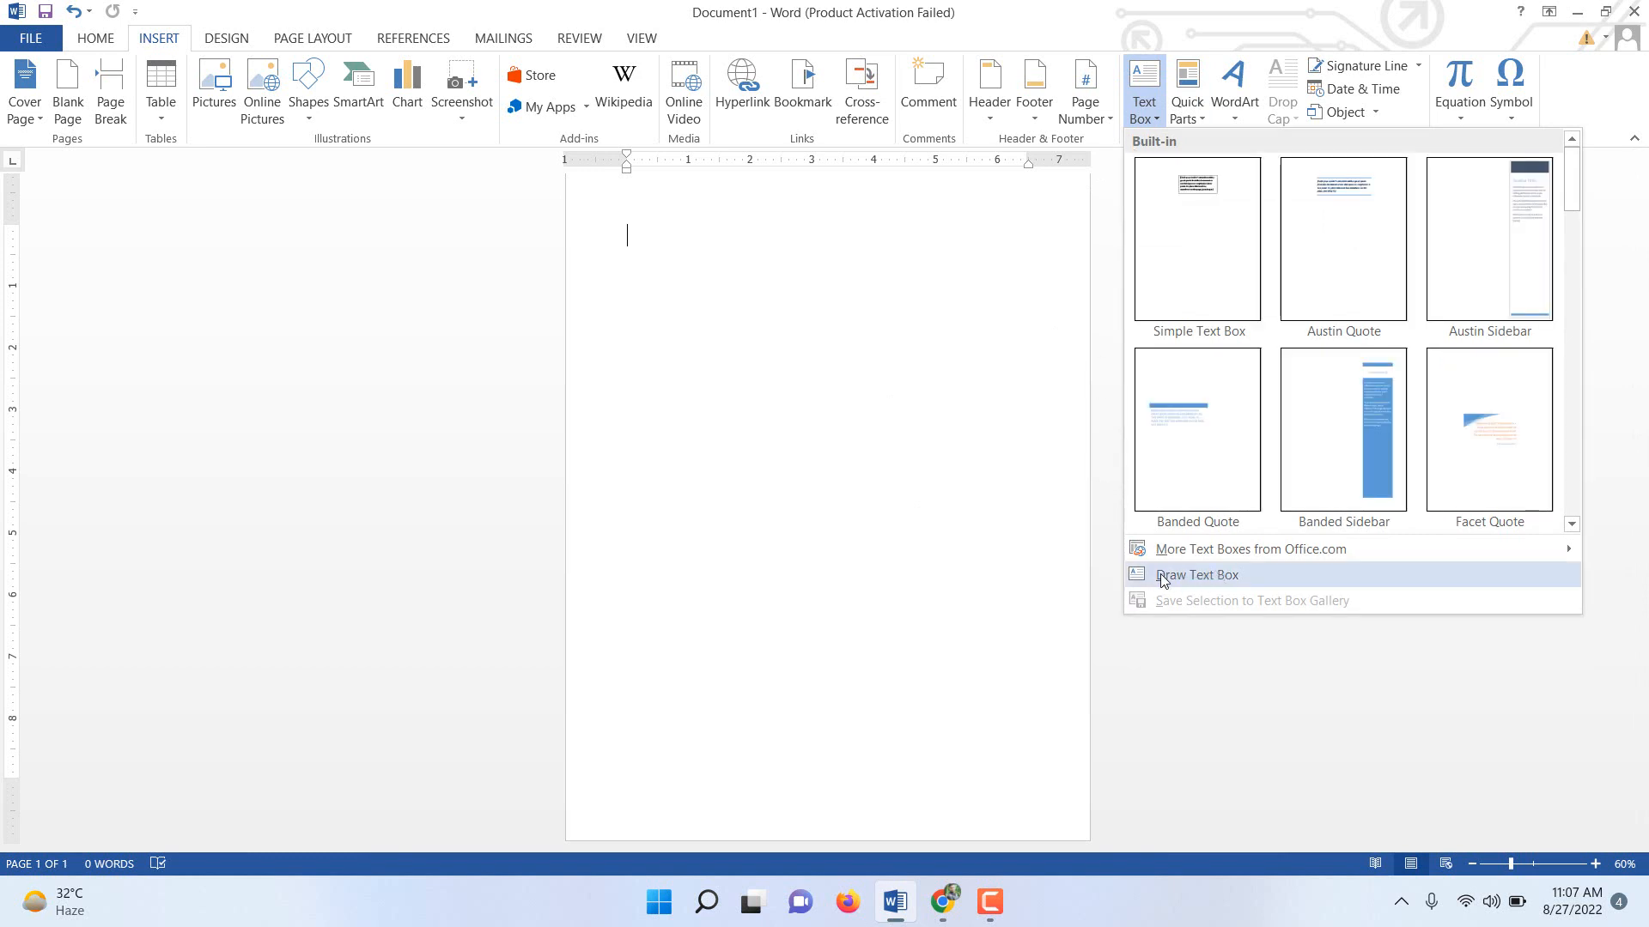
pyautogui.click(1164, 580)
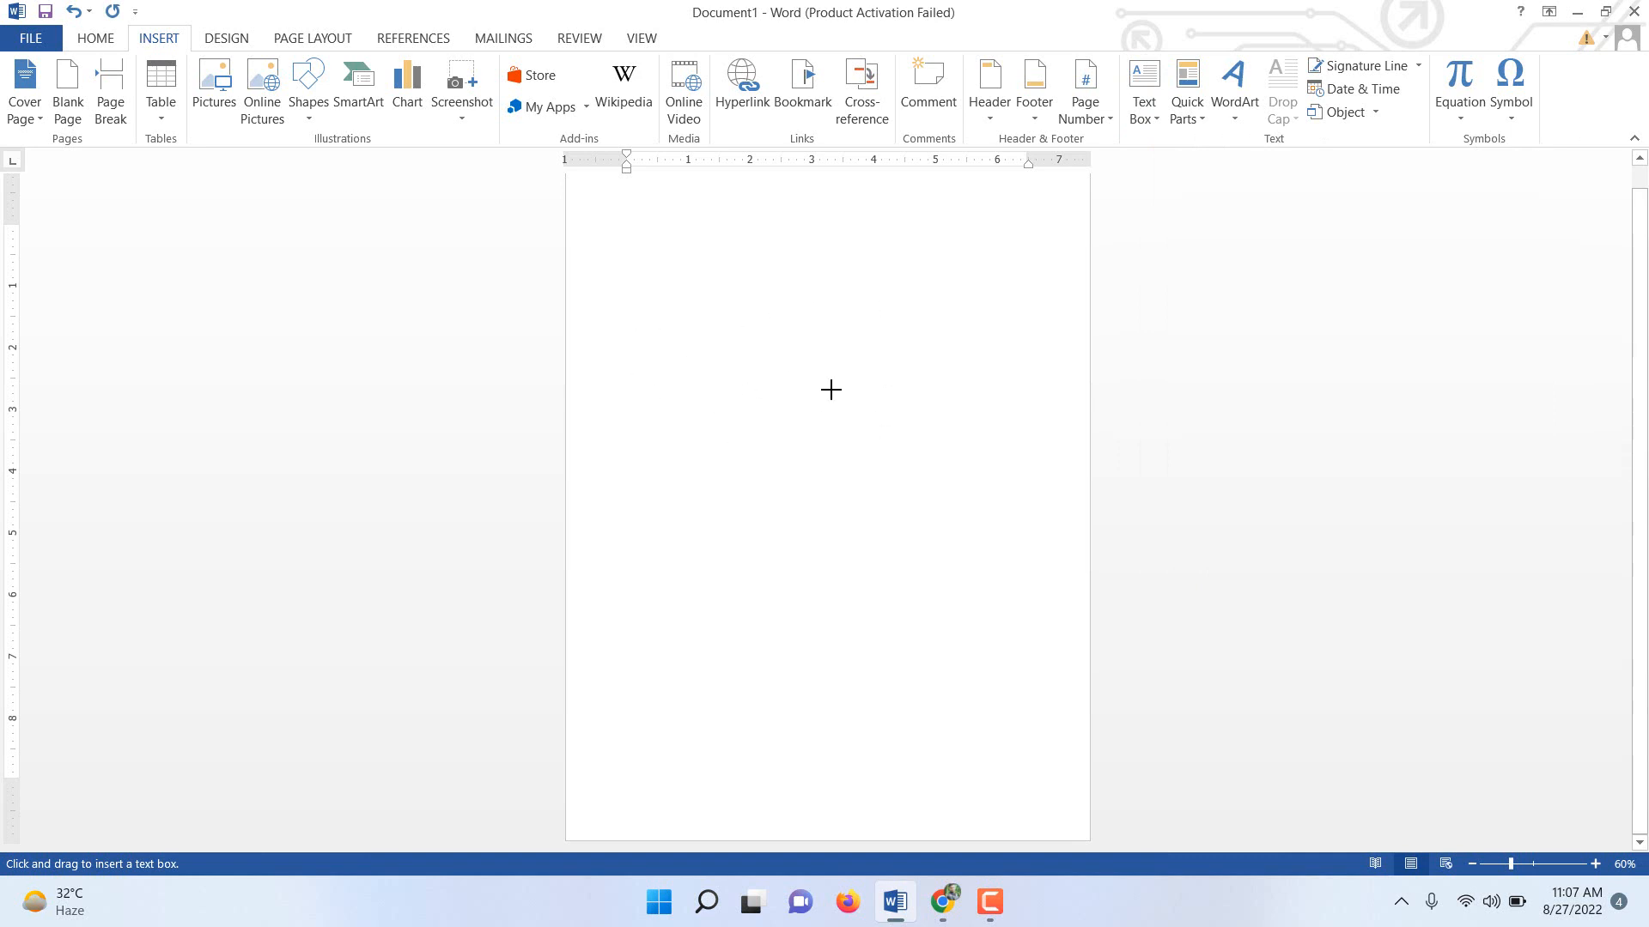
pyautogui.moveTo(842, 392); pyautogui.dragTo(1075, 569)
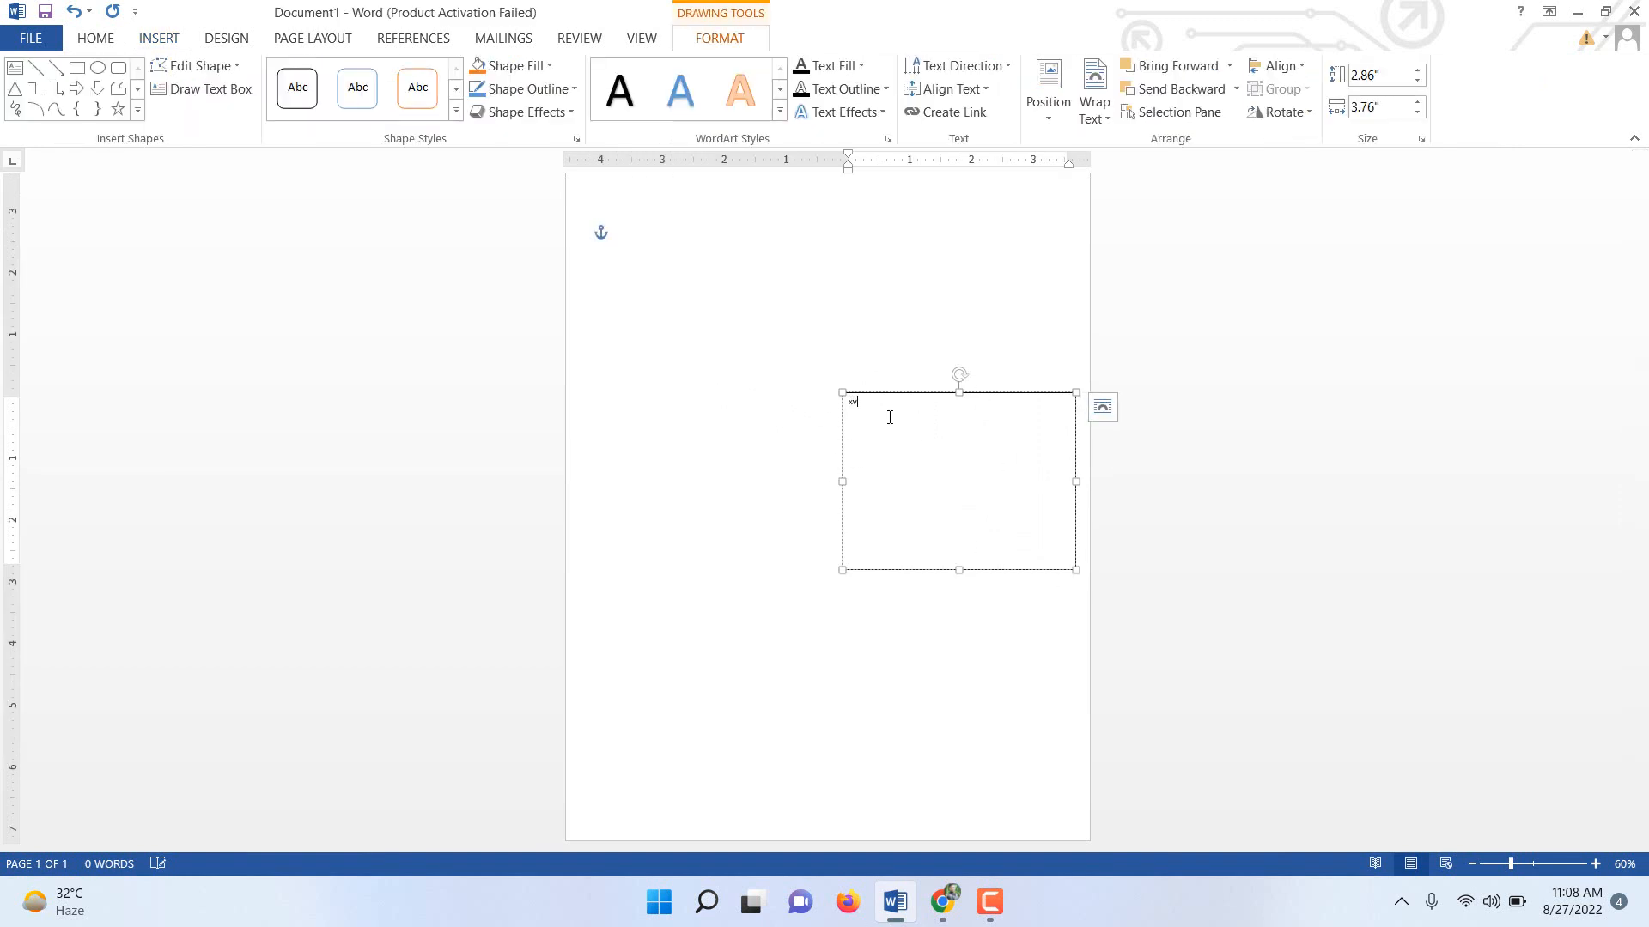
pyautogui.write('wwwwwwwwwwwwwwwwwwwwwwwwwwwwwwwwwwwwwwwwwwwwwwwwwwwwwwwwwwwwwwwwwwwwwwwwww')
# - Select all the text inside the text box and increase its font size in steps to above 22
pyautogui.hotkey('ctrl', 'a')
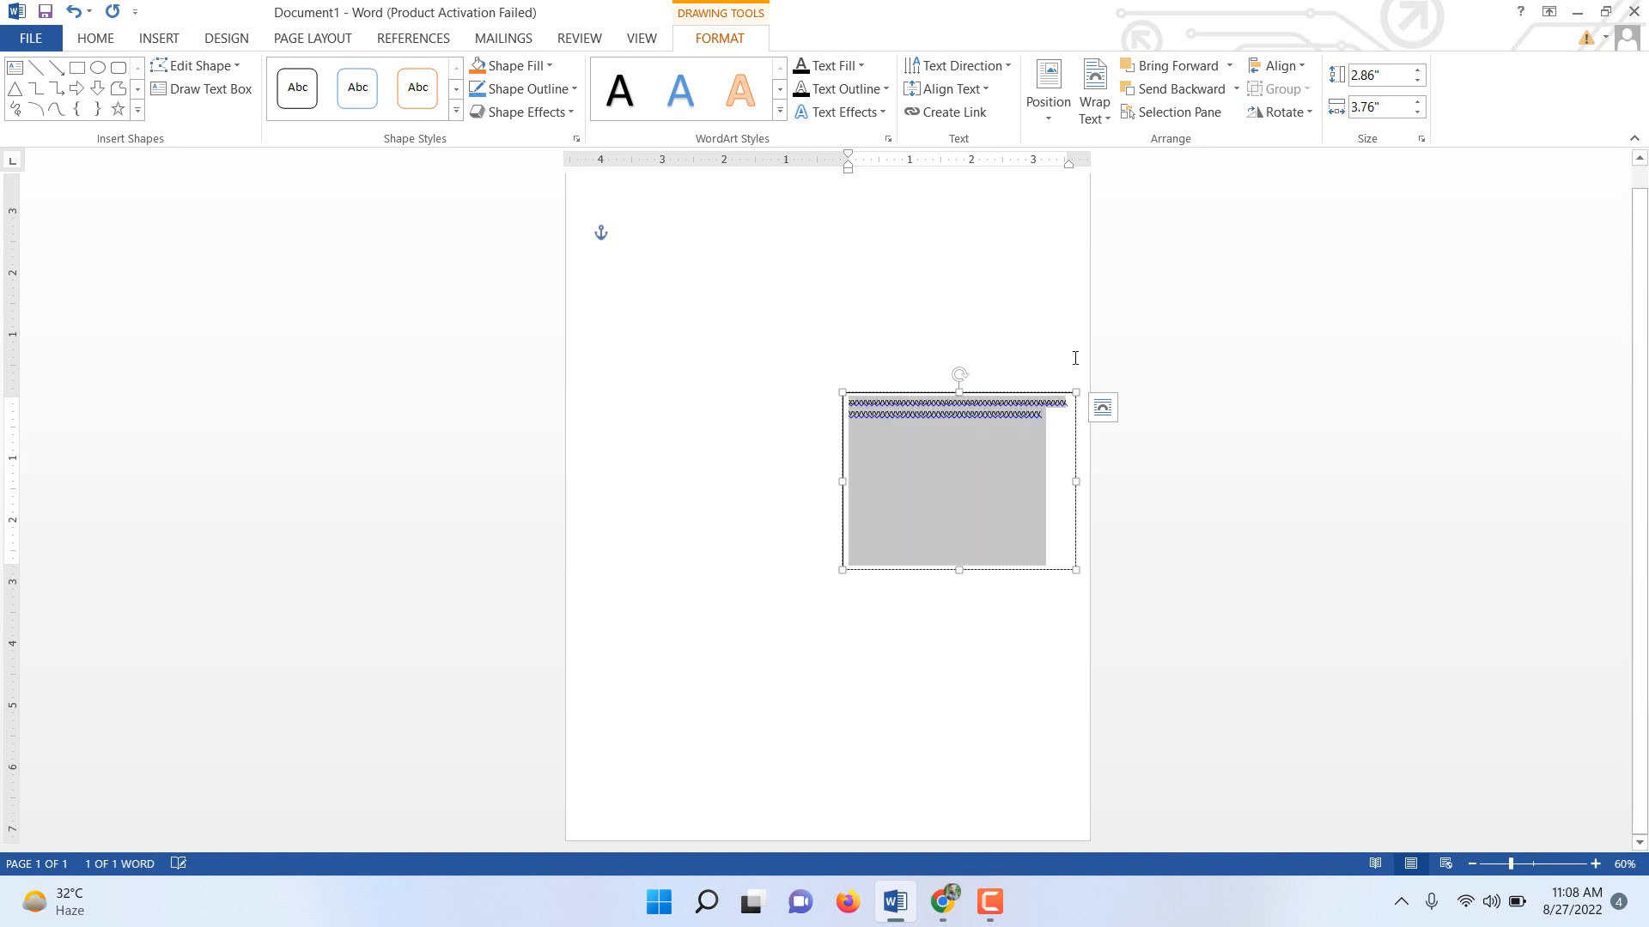
pyautogui.click(101, 39)
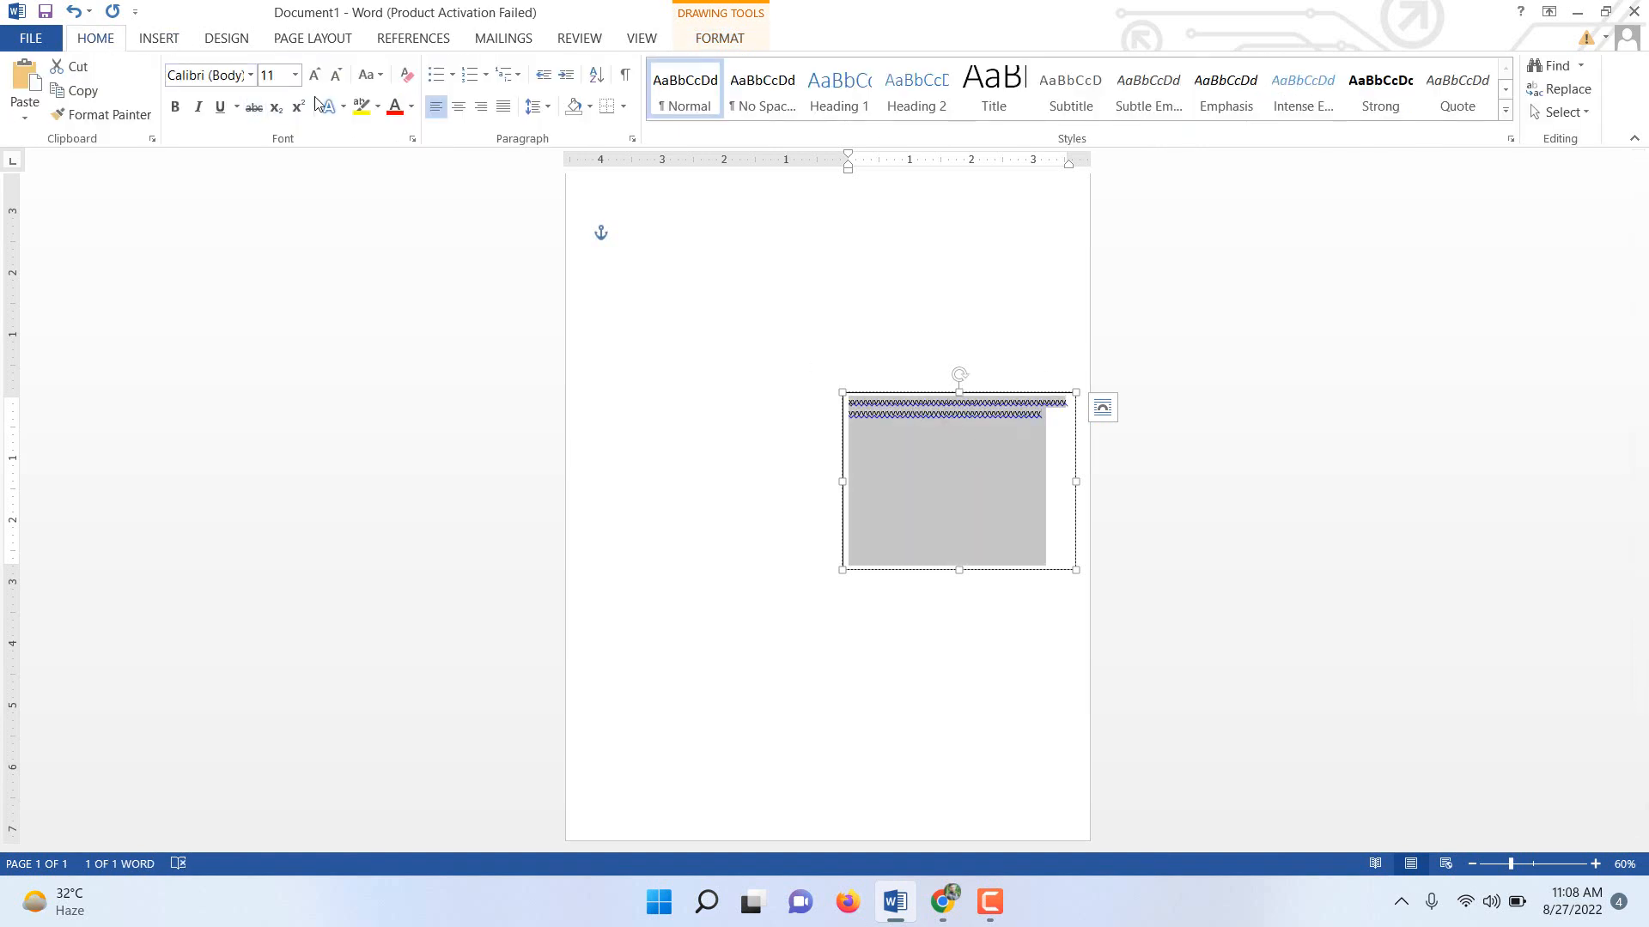
pyautogui.click(315, 82)
pyautogui.click(314, 82)
pyautogui.click(314, 81)
pyautogui.click(315, 82)
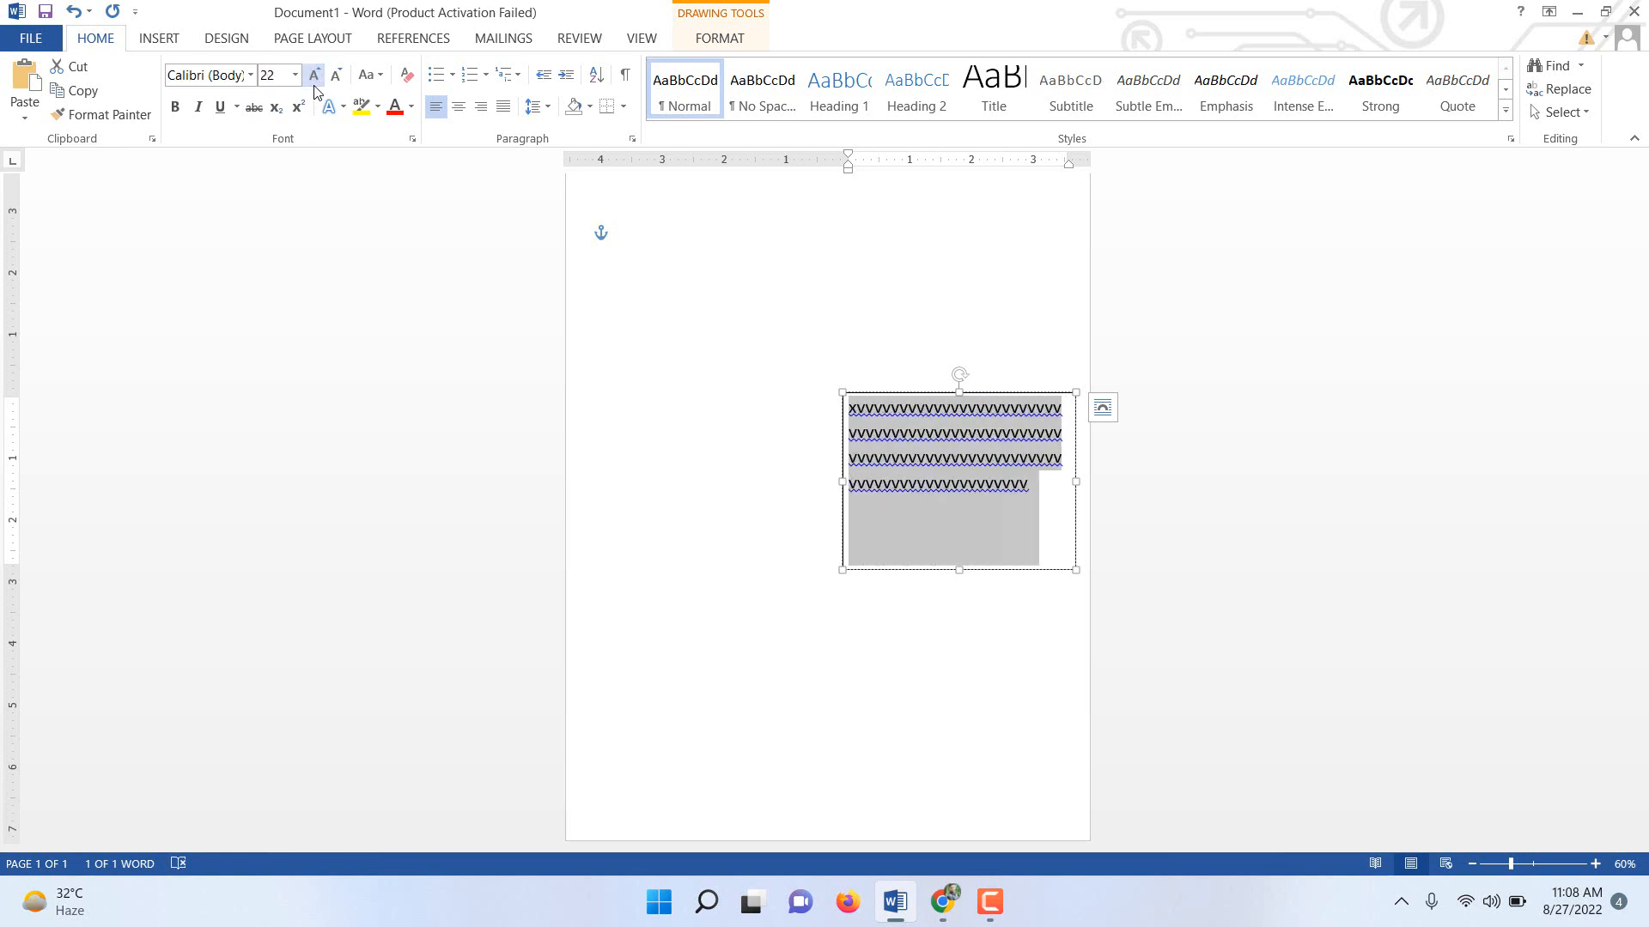
pyautogui.click(314, 82)
pyautogui.click(314, 82)
pyautogui.click(314, 82)
pyautogui.click(314, 82)
# - Move the text box to the upper middle of the page and deselect it
pyautogui.click(154, 38)
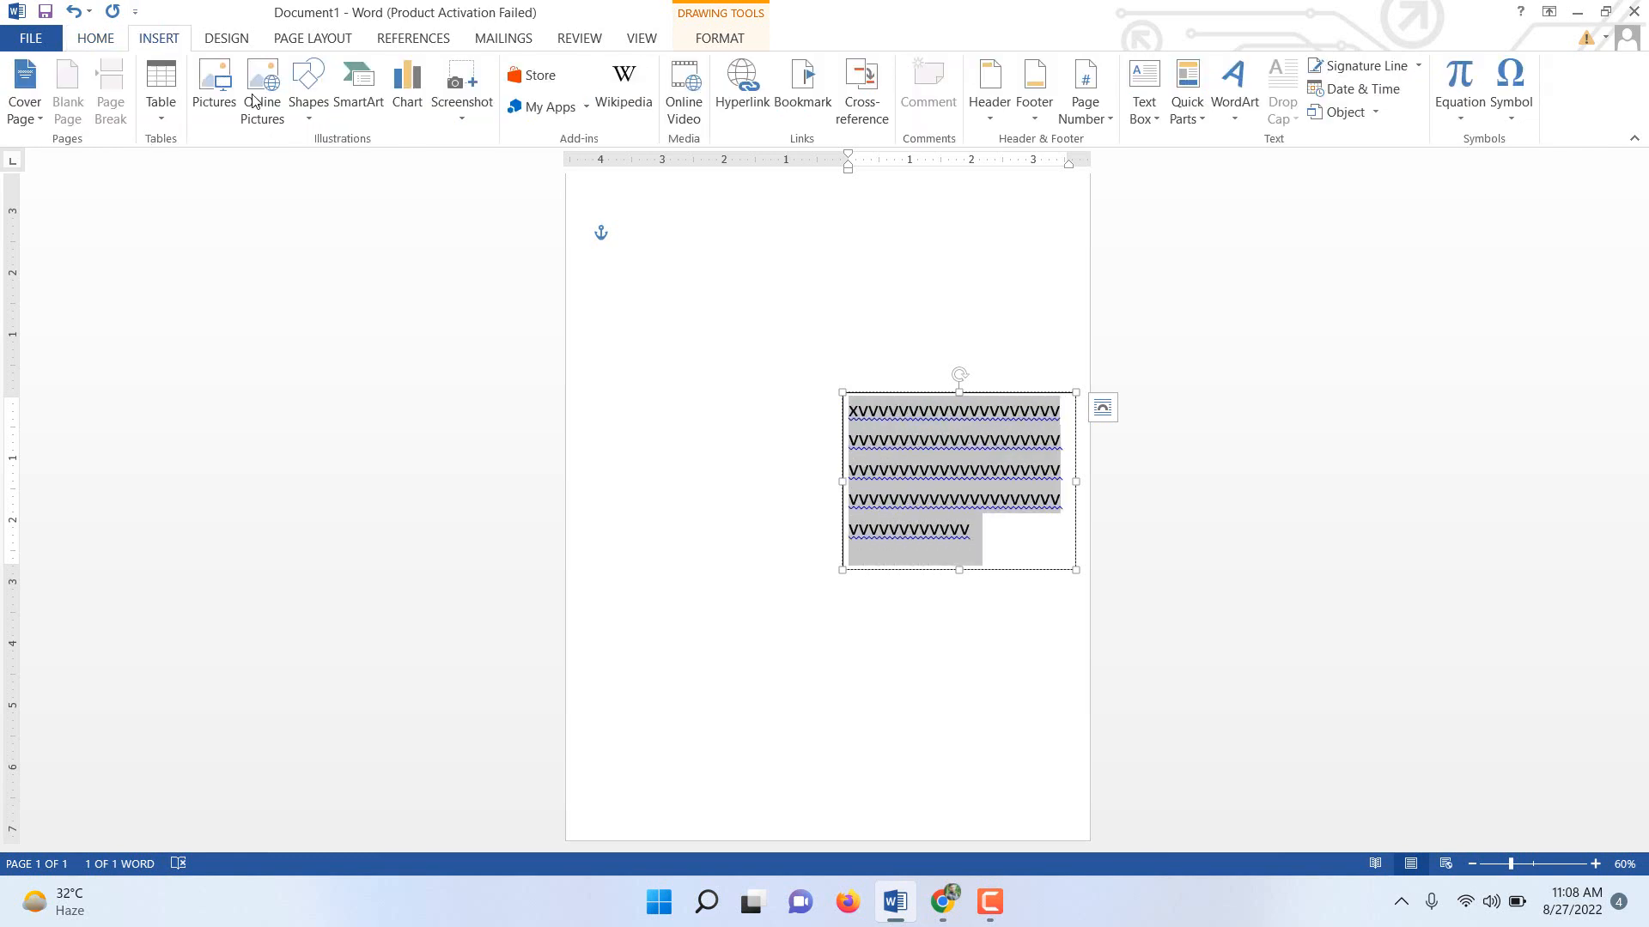
pyautogui.click(934, 482)
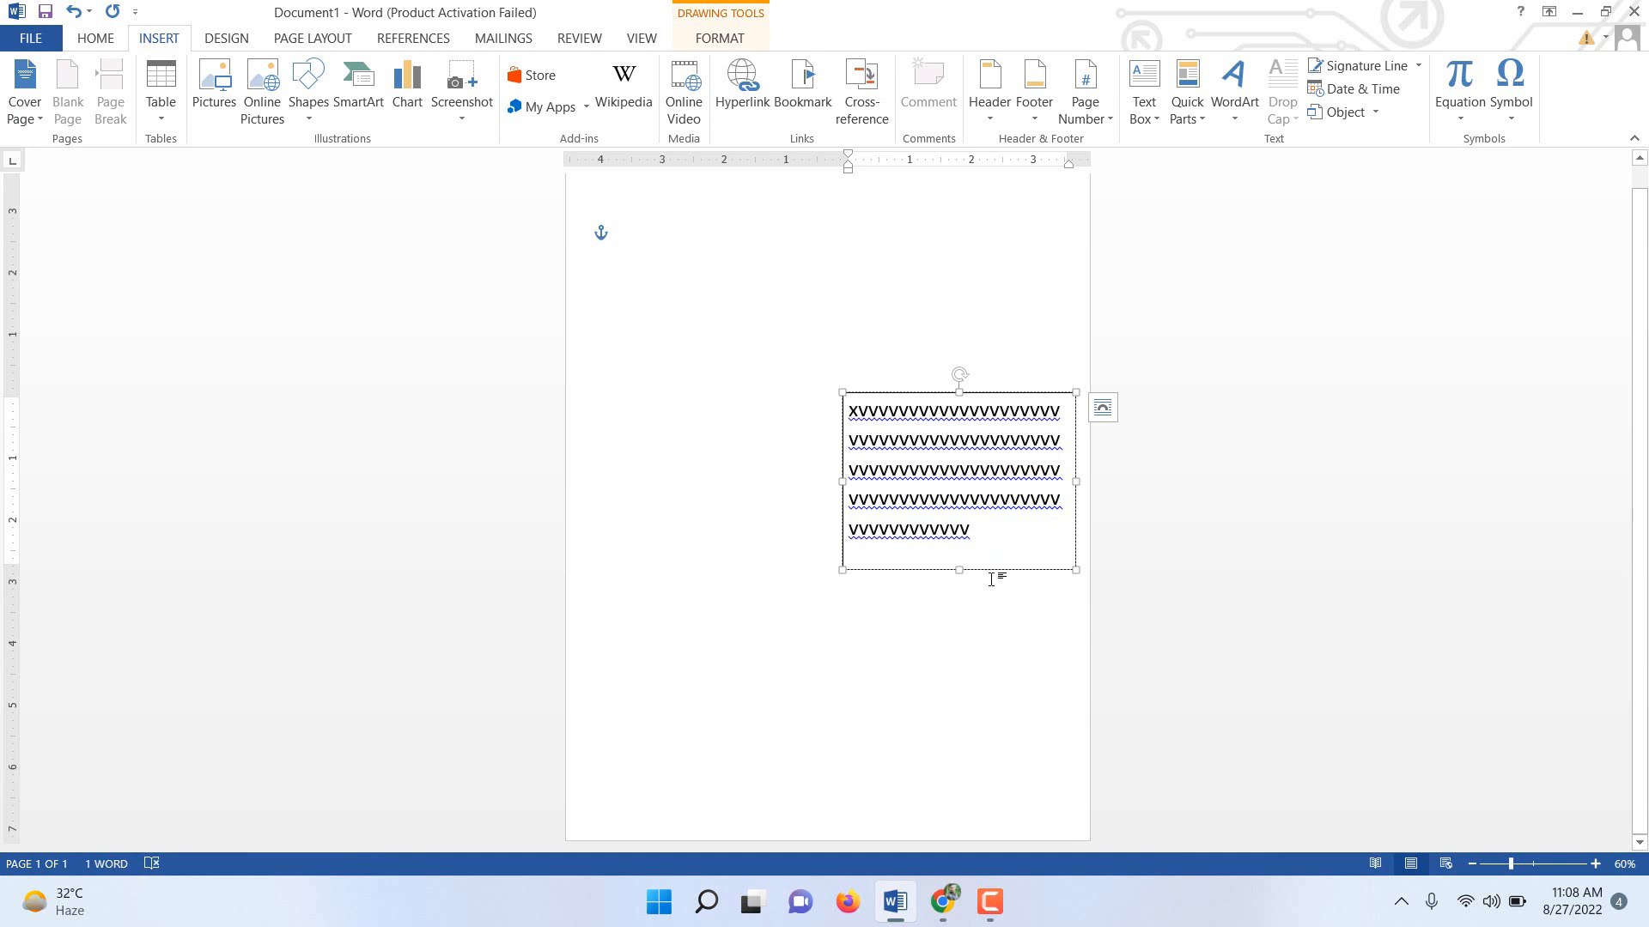
pyautogui.moveTo(990, 570); pyautogui.dragTo(840, 477)
pyautogui.click(761, 516)
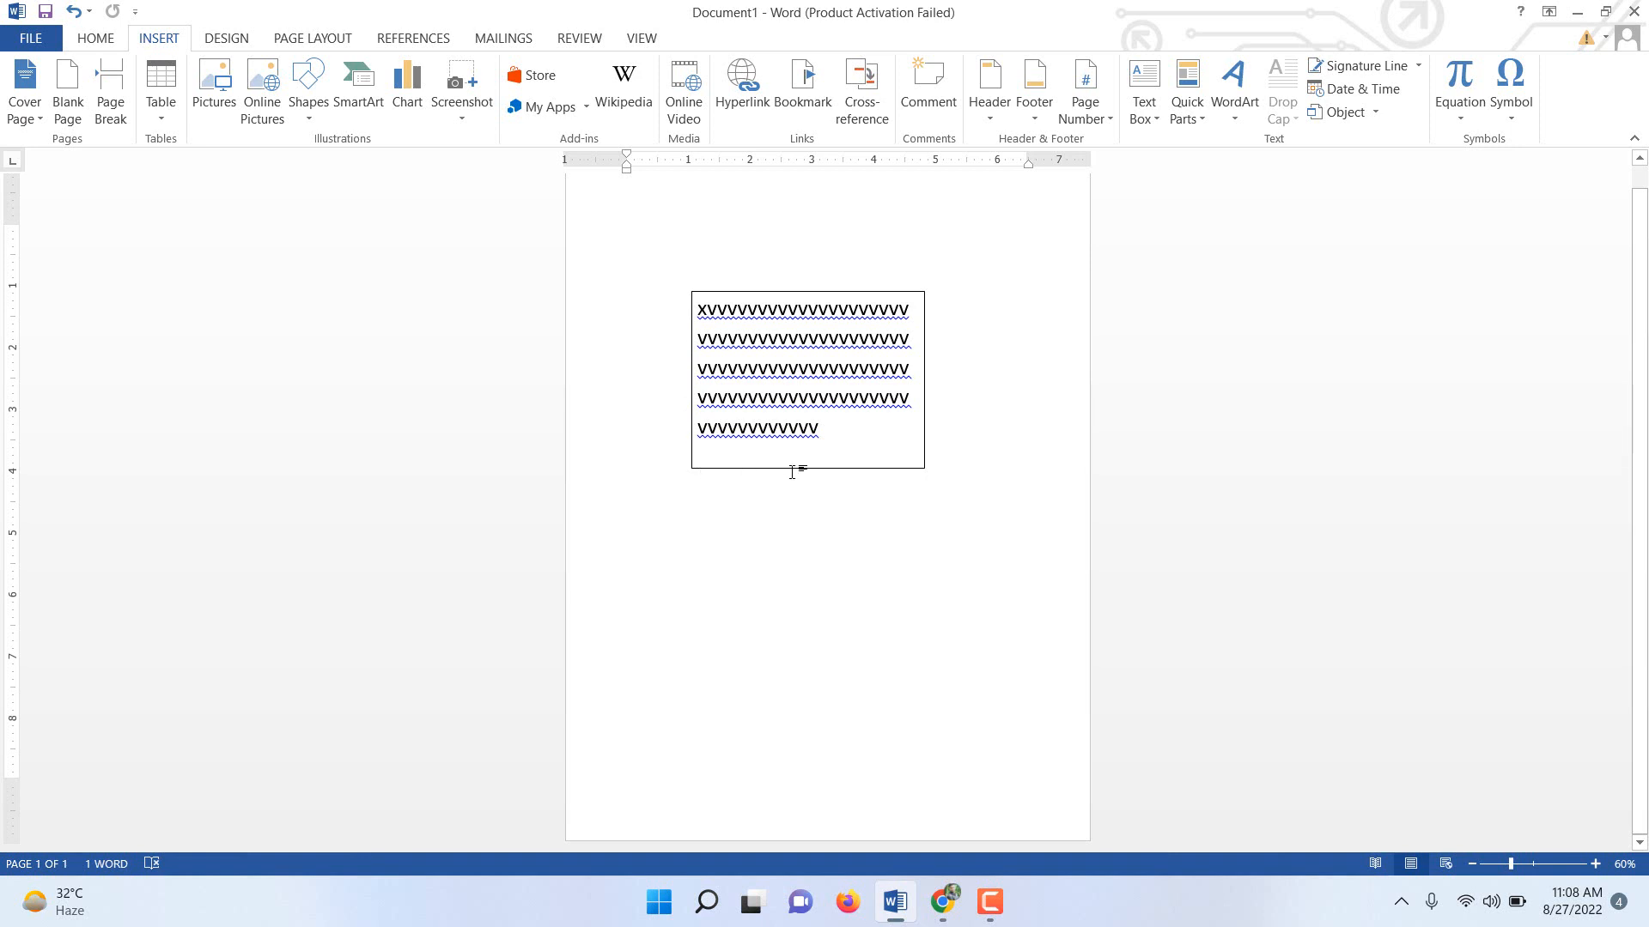
# - Reselect the text box by its border and move it slightly down toward the page's middle
pyautogui.click(839, 291)
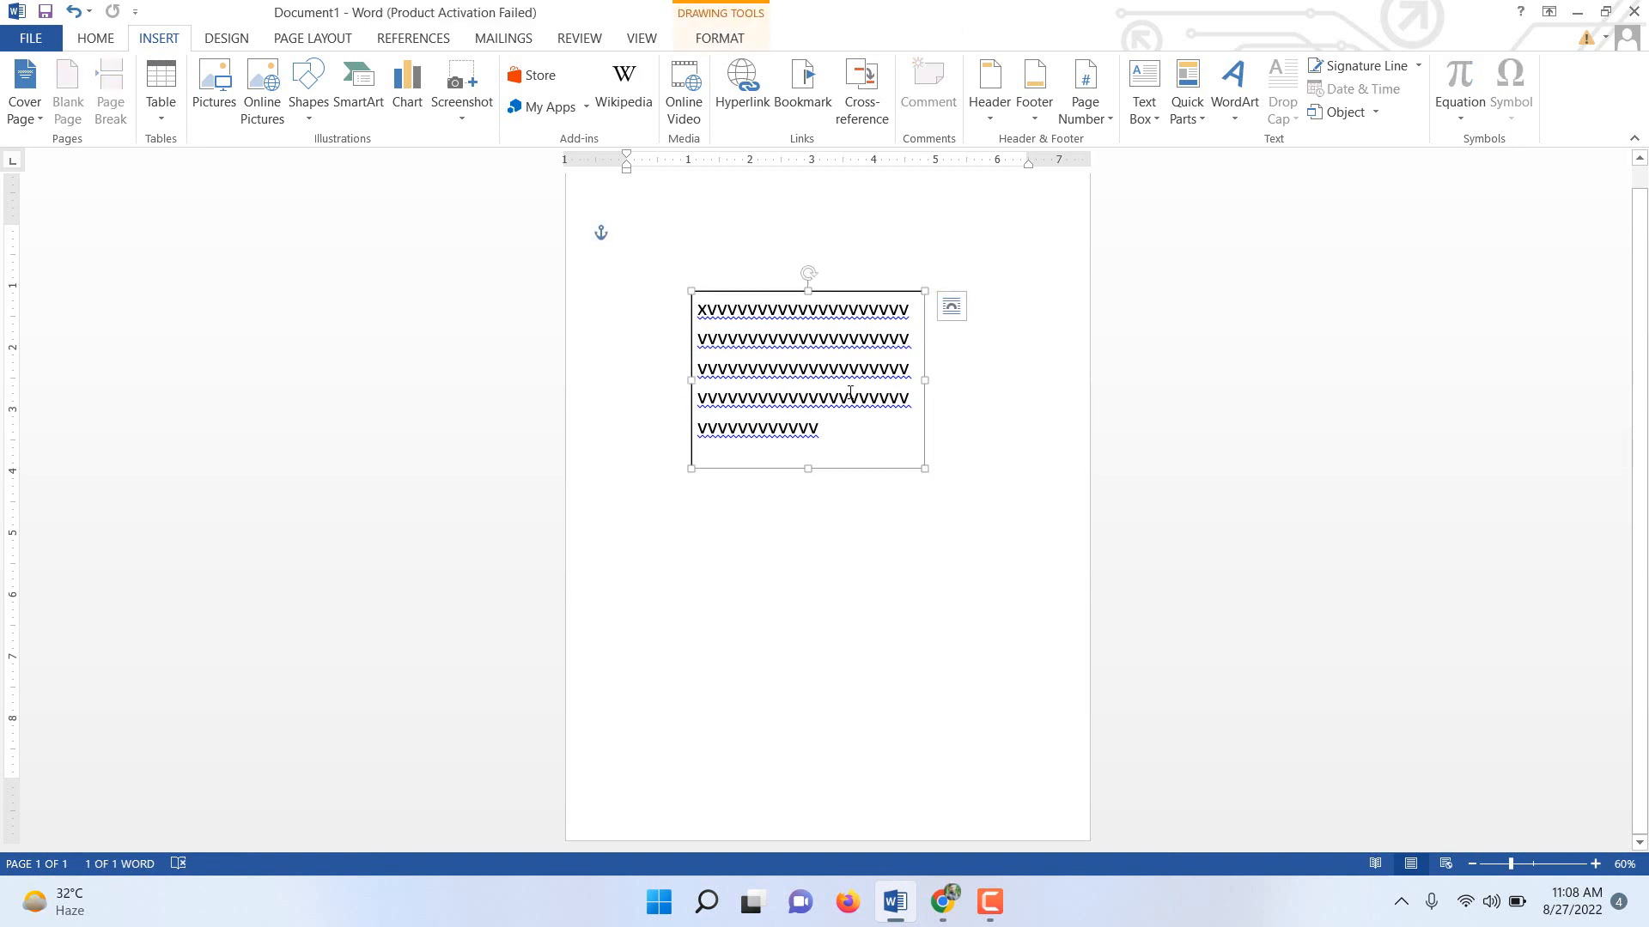
pyautogui.click(901, 511)
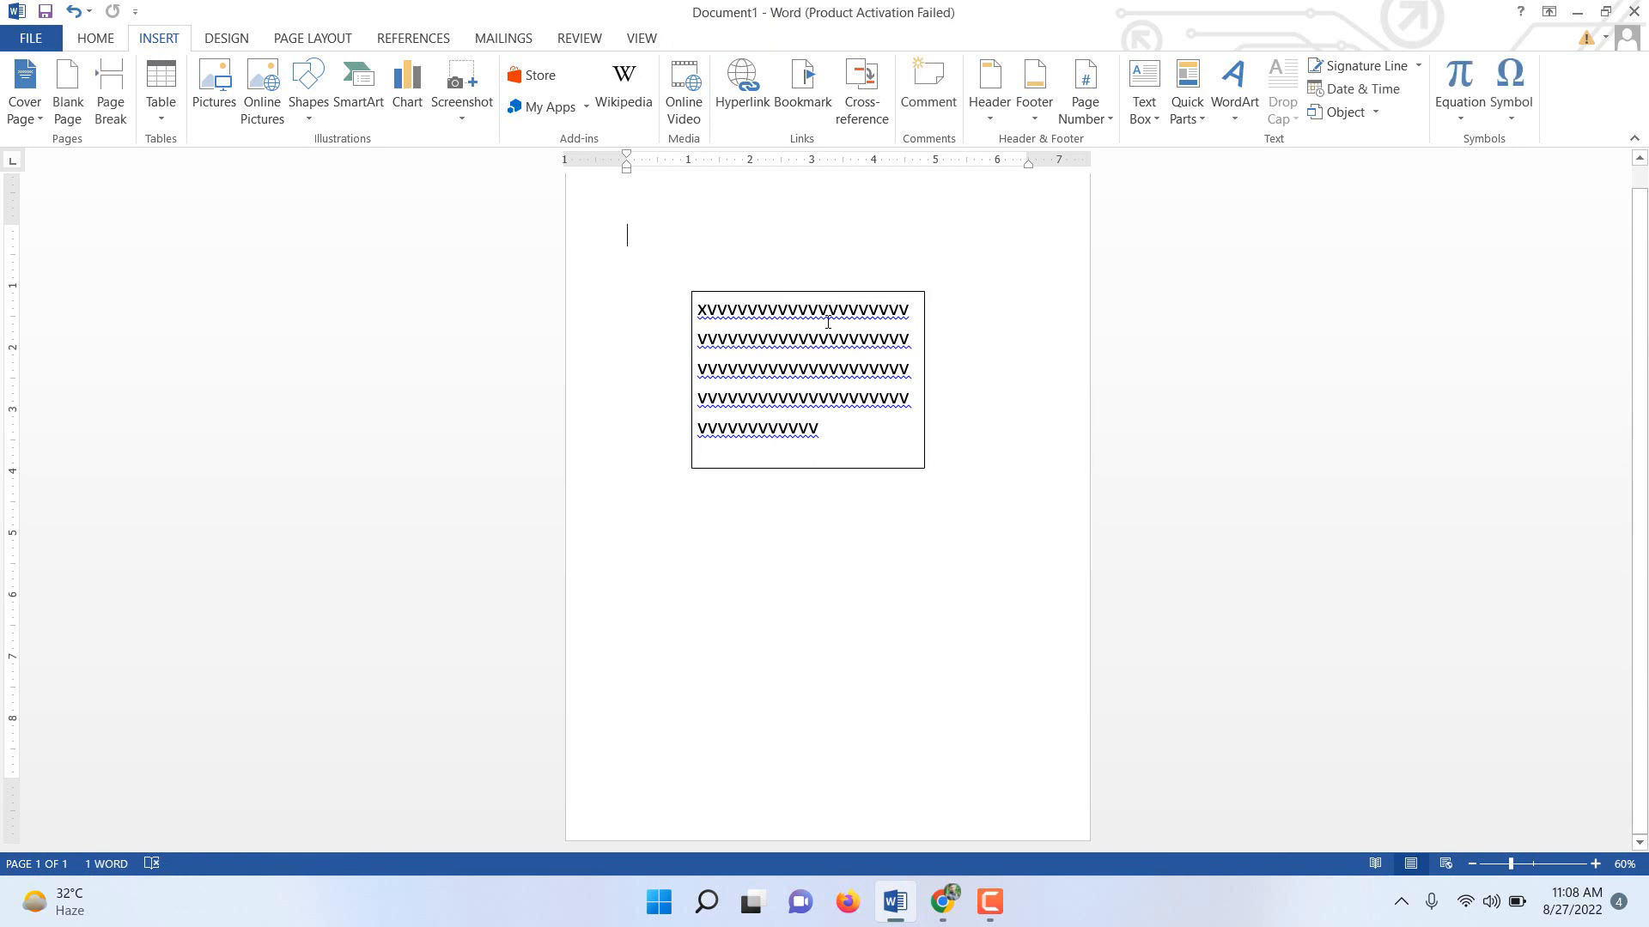
pyautogui.click(828, 319)
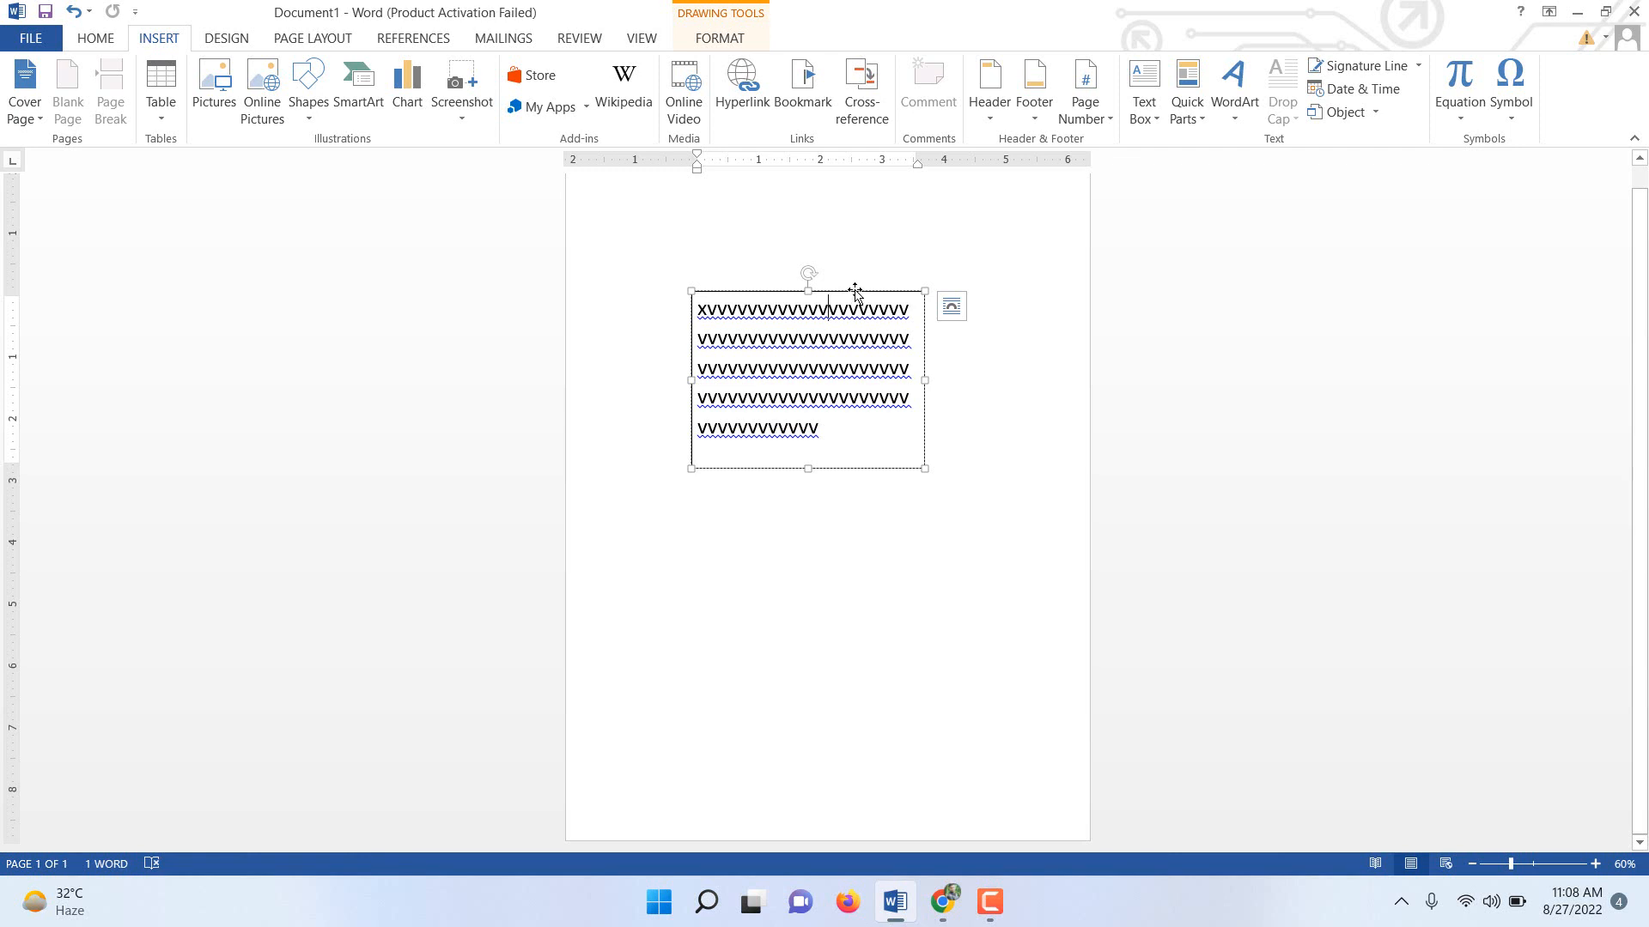
pyautogui.moveTo(855, 292); pyautogui.dragTo(916, 362)
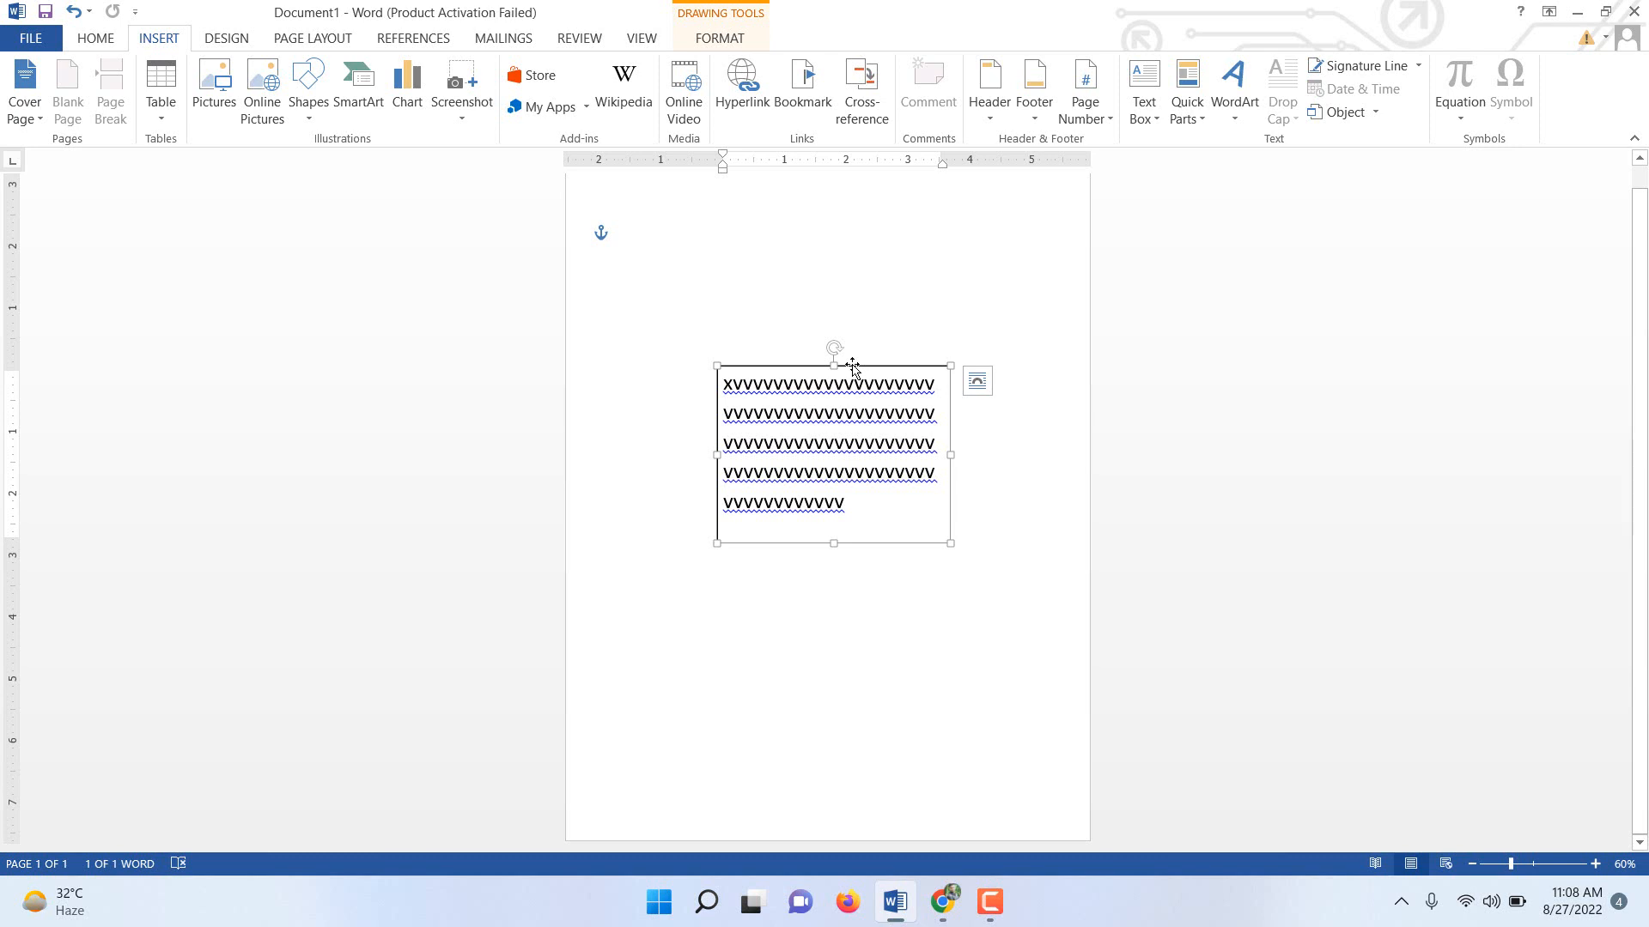
# - Preview shape styles on the text box, set its fill to No Fill and remove its outline
pyautogui.rightClick(852, 366)
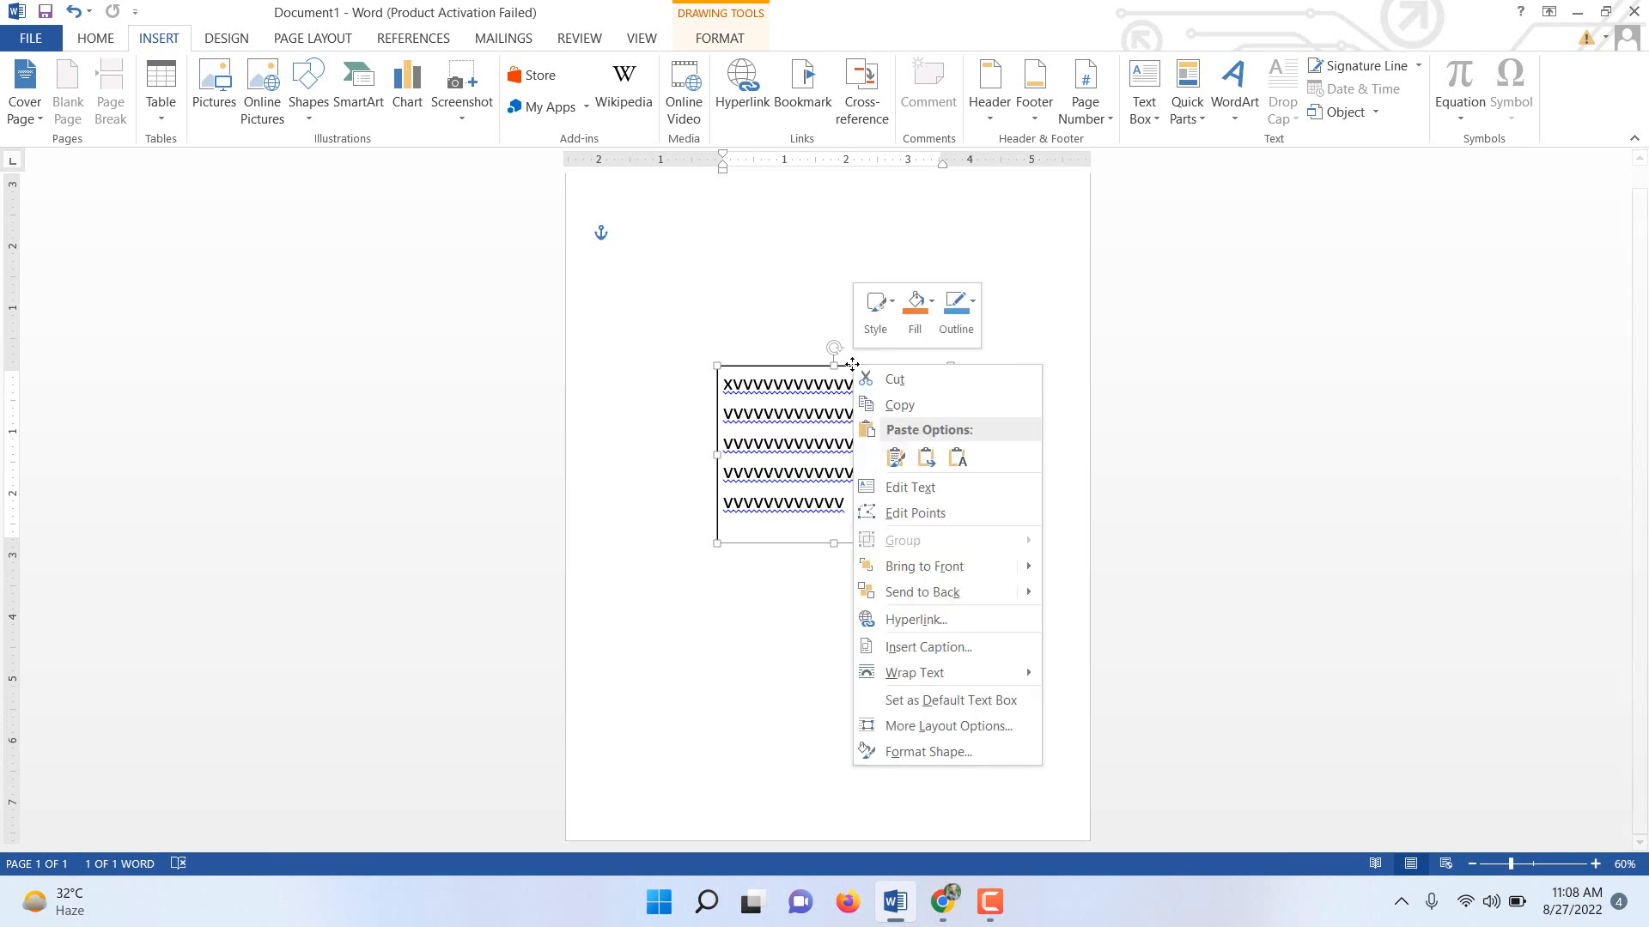
pyautogui.click(891, 307)
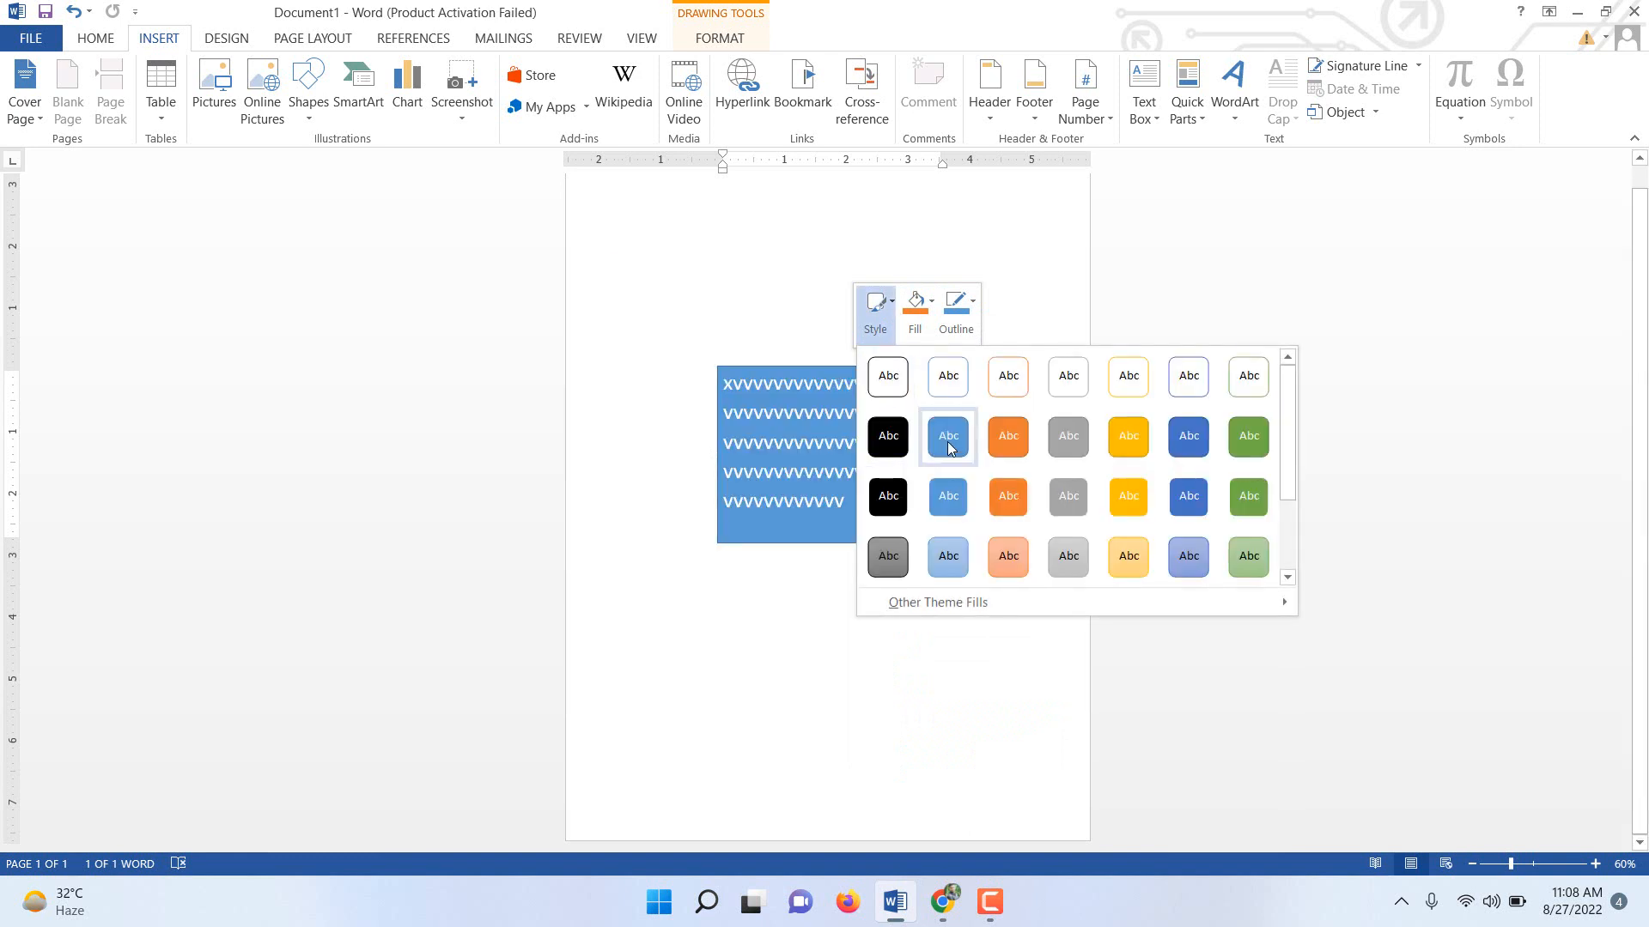
pyautogui.click(932, 307)
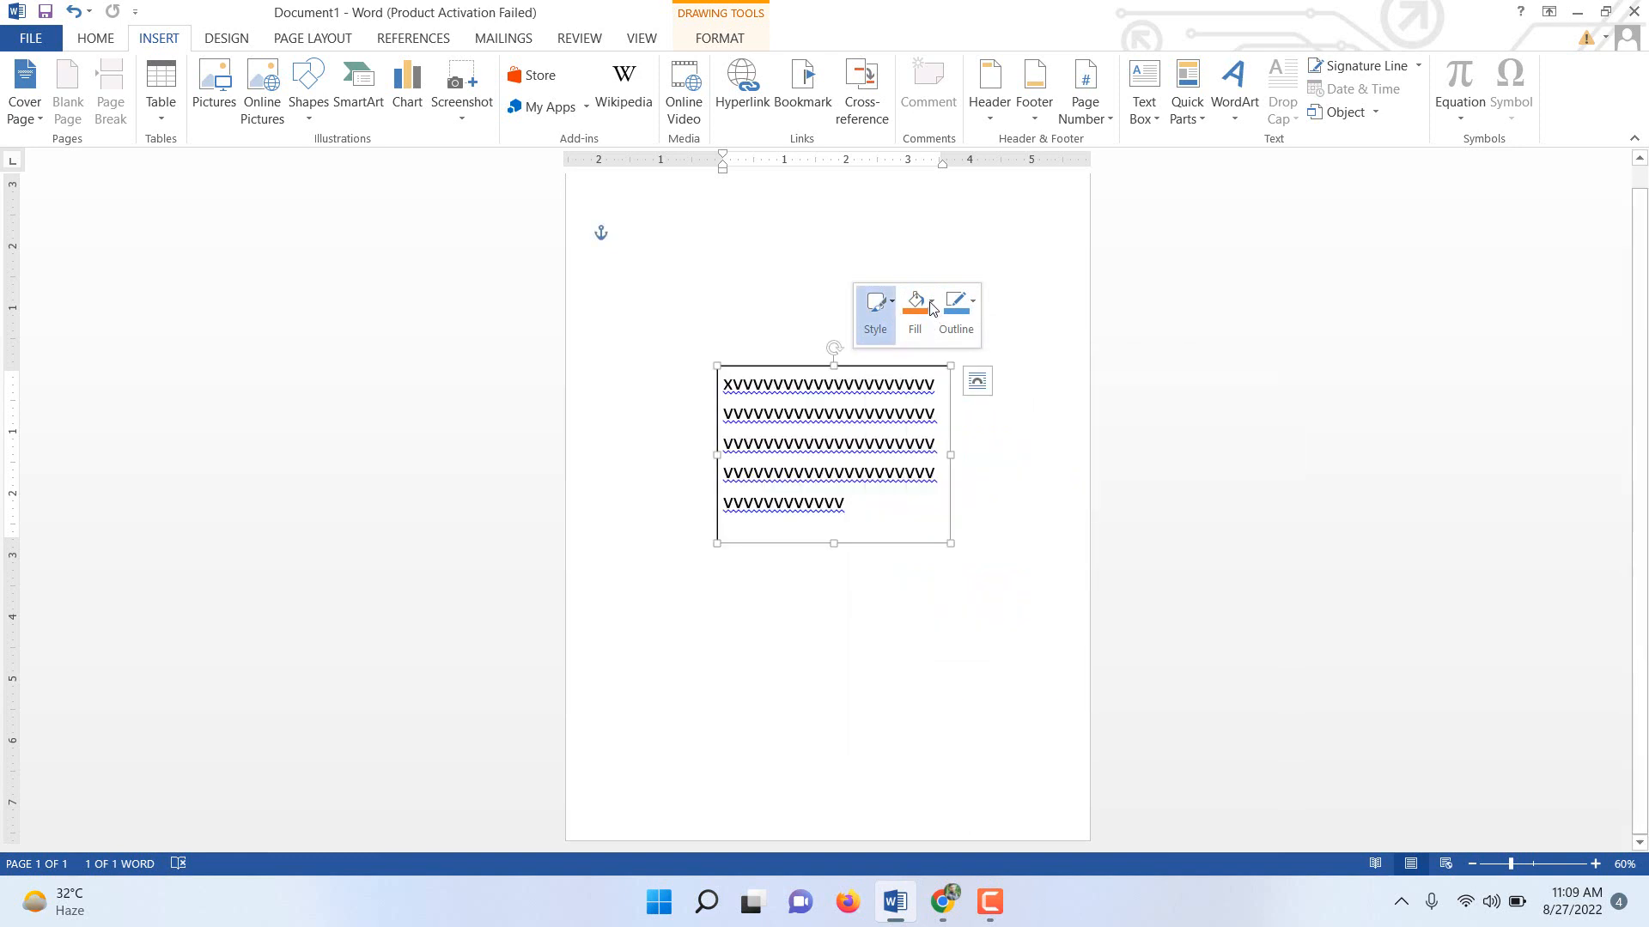
pyautogui.click(931, 307)
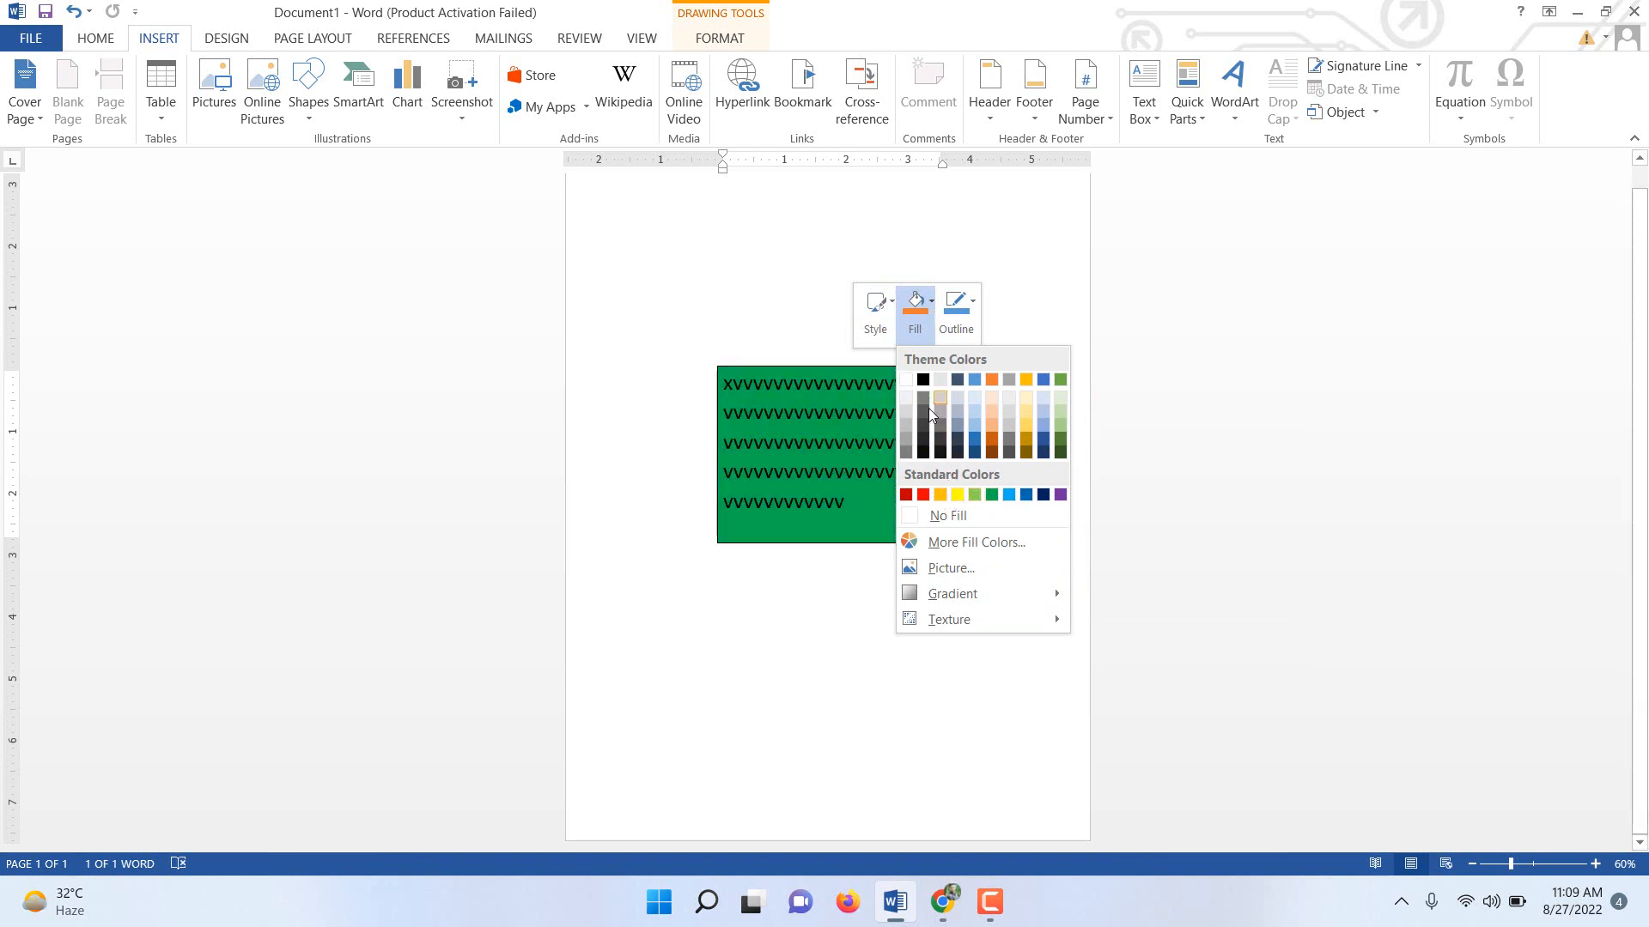
pyautogui.click(945, 516)
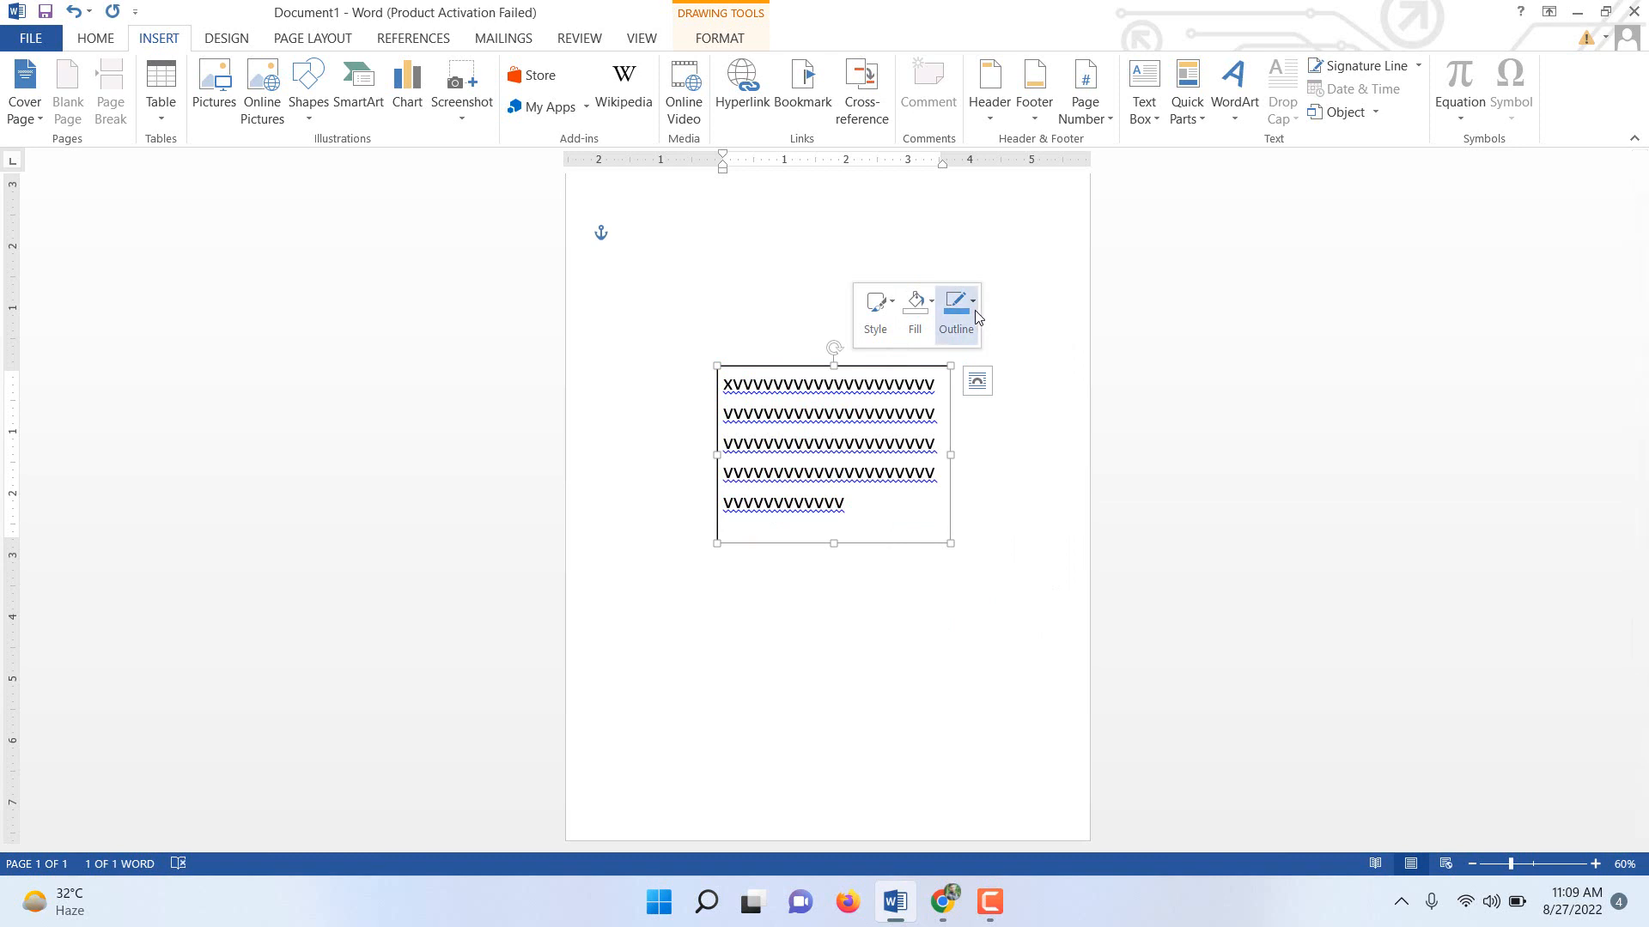
pyautogui.click(975, 311)
pyautogui.click(976, 518)
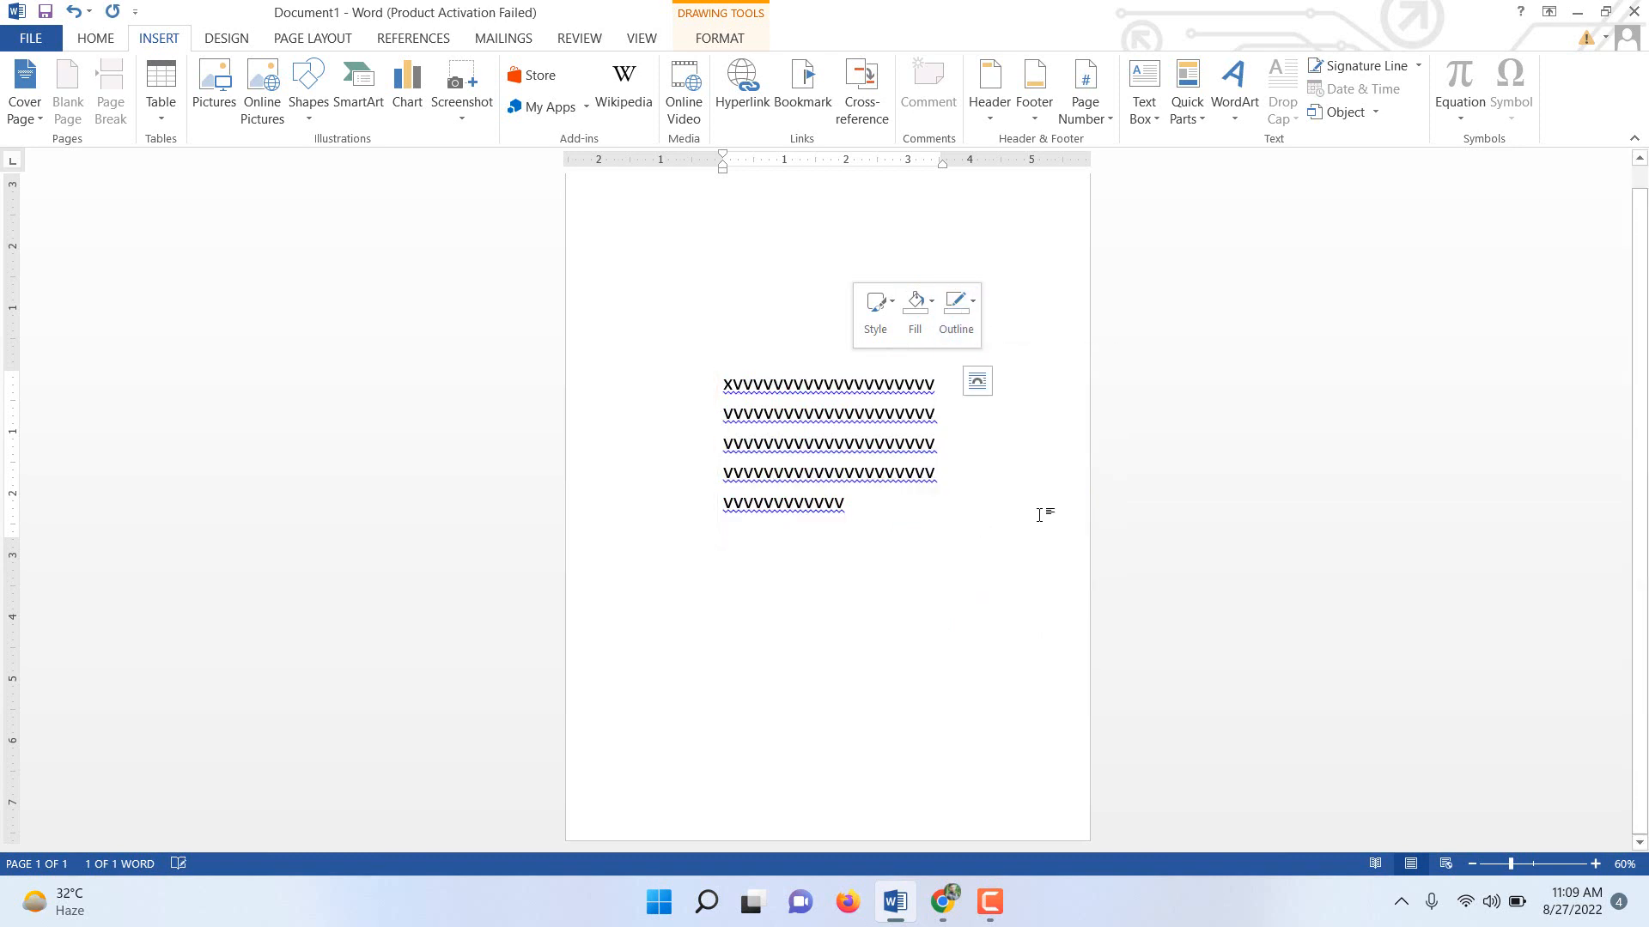
pyautogui.click(1039, 502)
# - Move the borderless text box down to the page's right side and back up to its upper middle
pyautogui.click(877, 389)
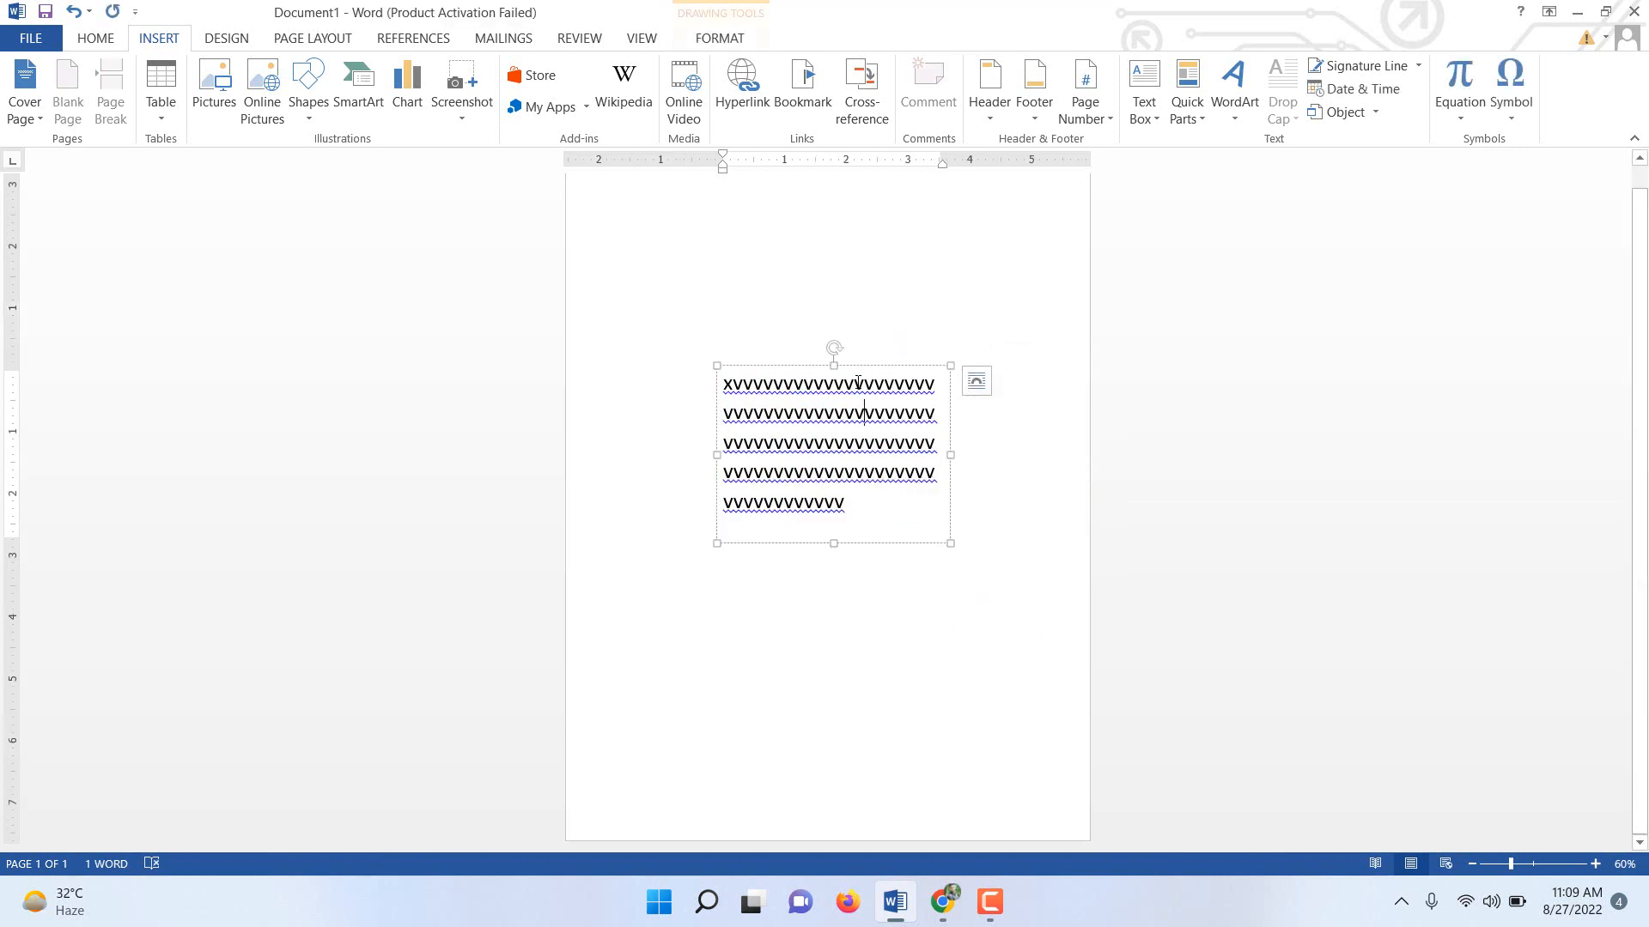
pyautogui.moveTo(850, 364)
pyautogui.mouseDown()
pyautogui.moveTo(944, 475)
pyautogui.moveTo(978, 420)
pyautogui.mouseUp()
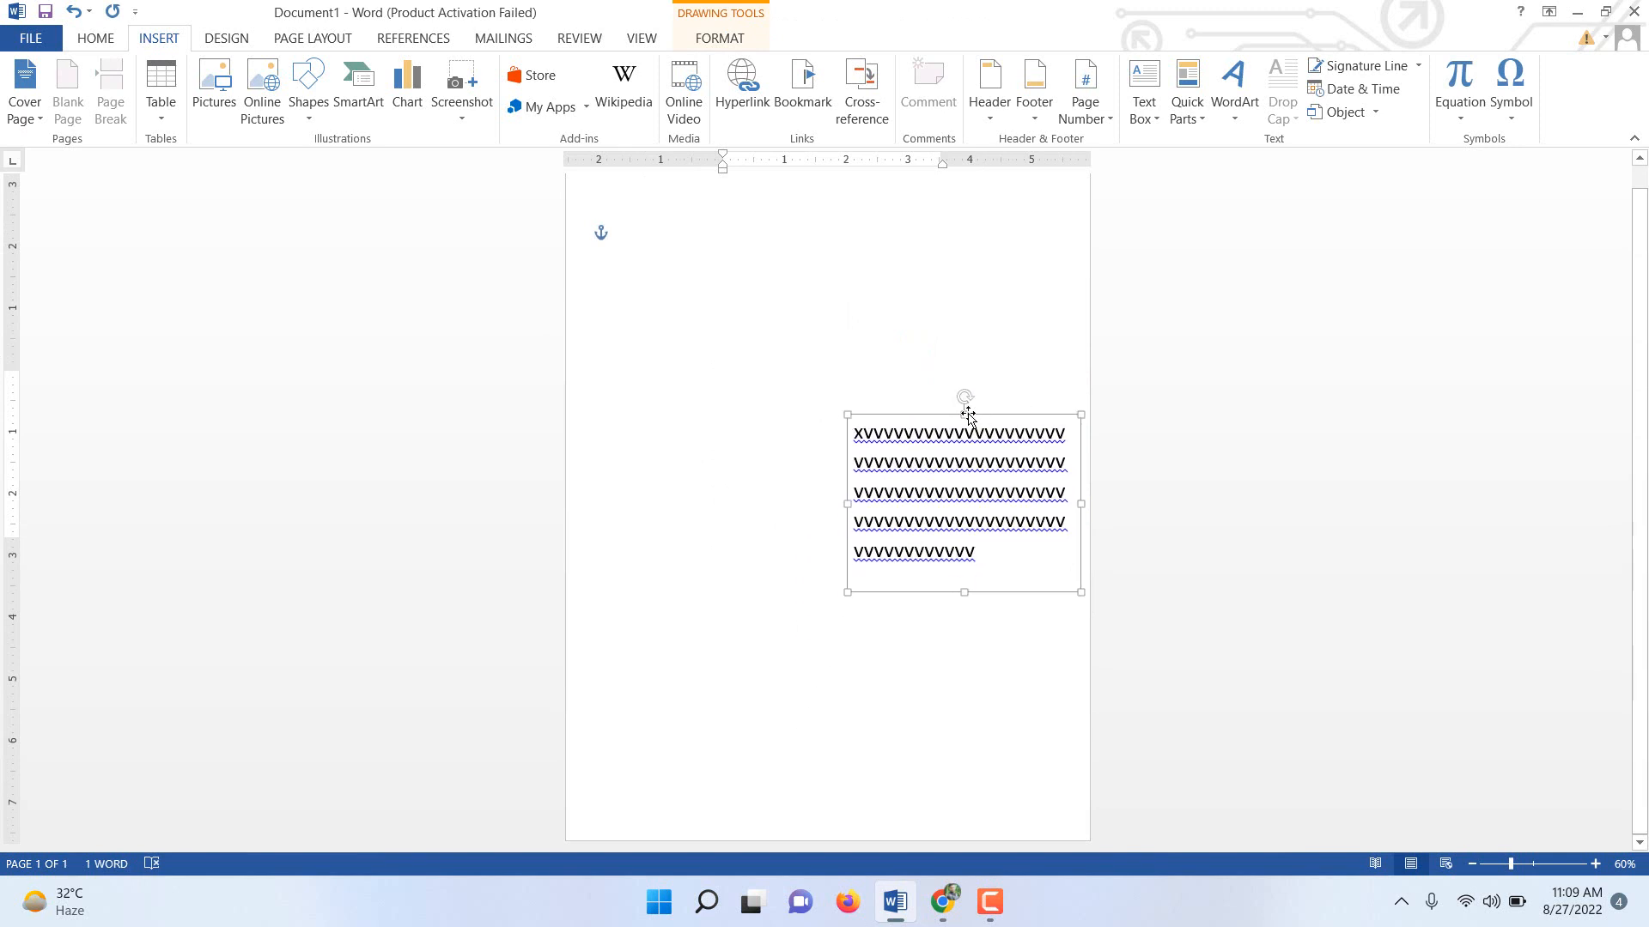
pyautogui.click(784, 372)
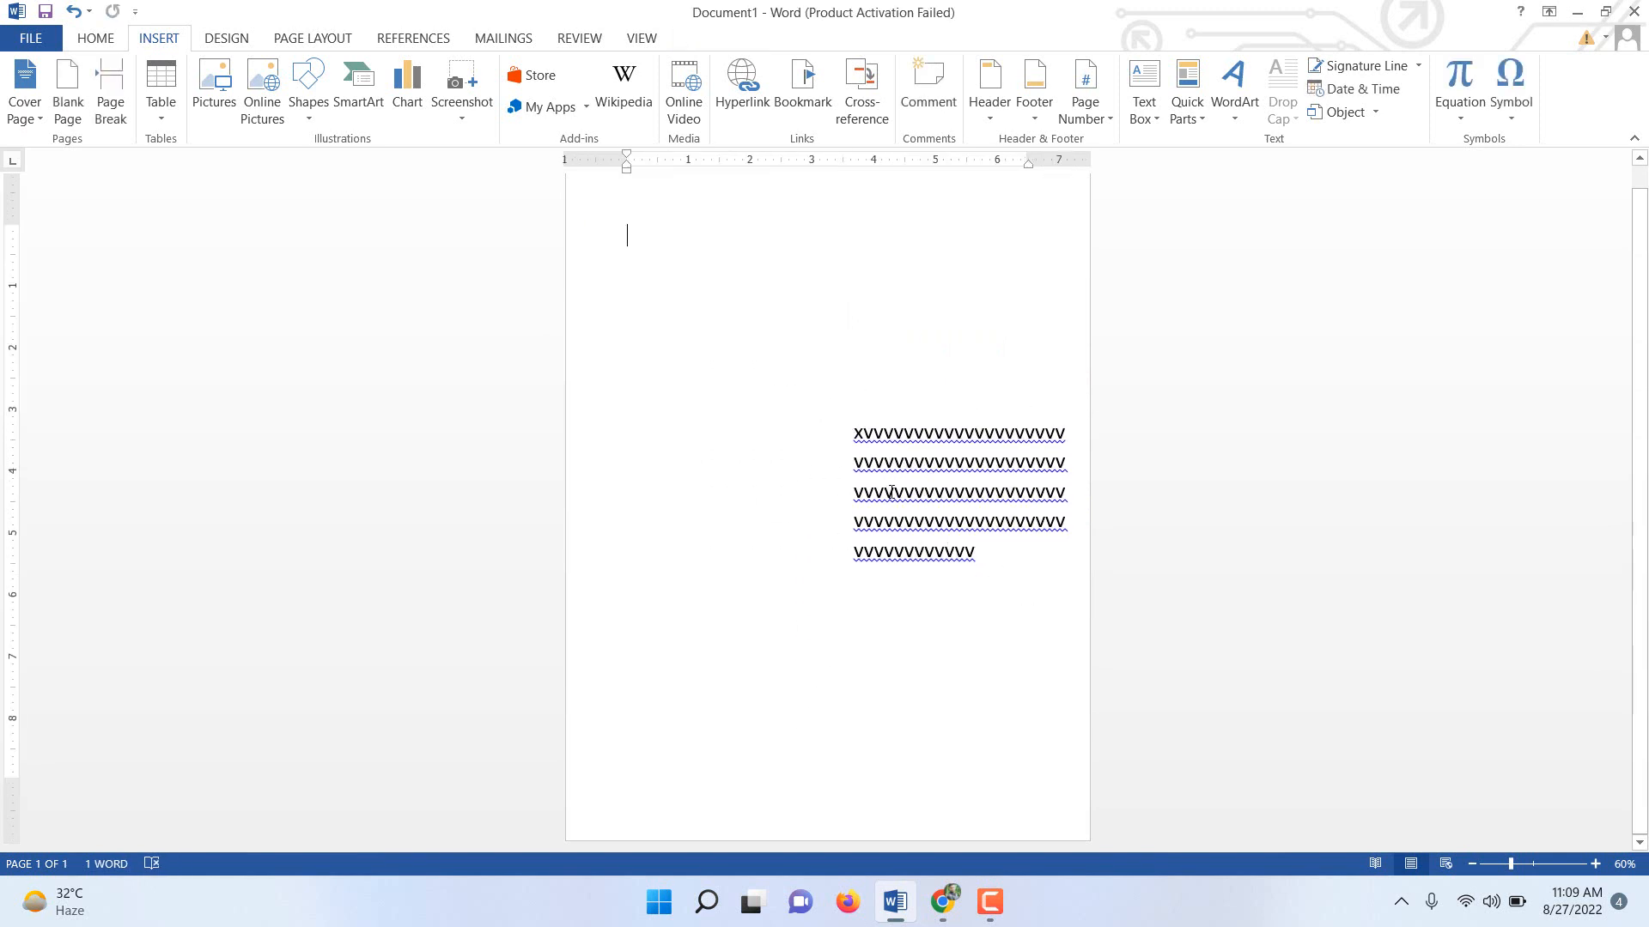
pyautogui.click(956, 491)
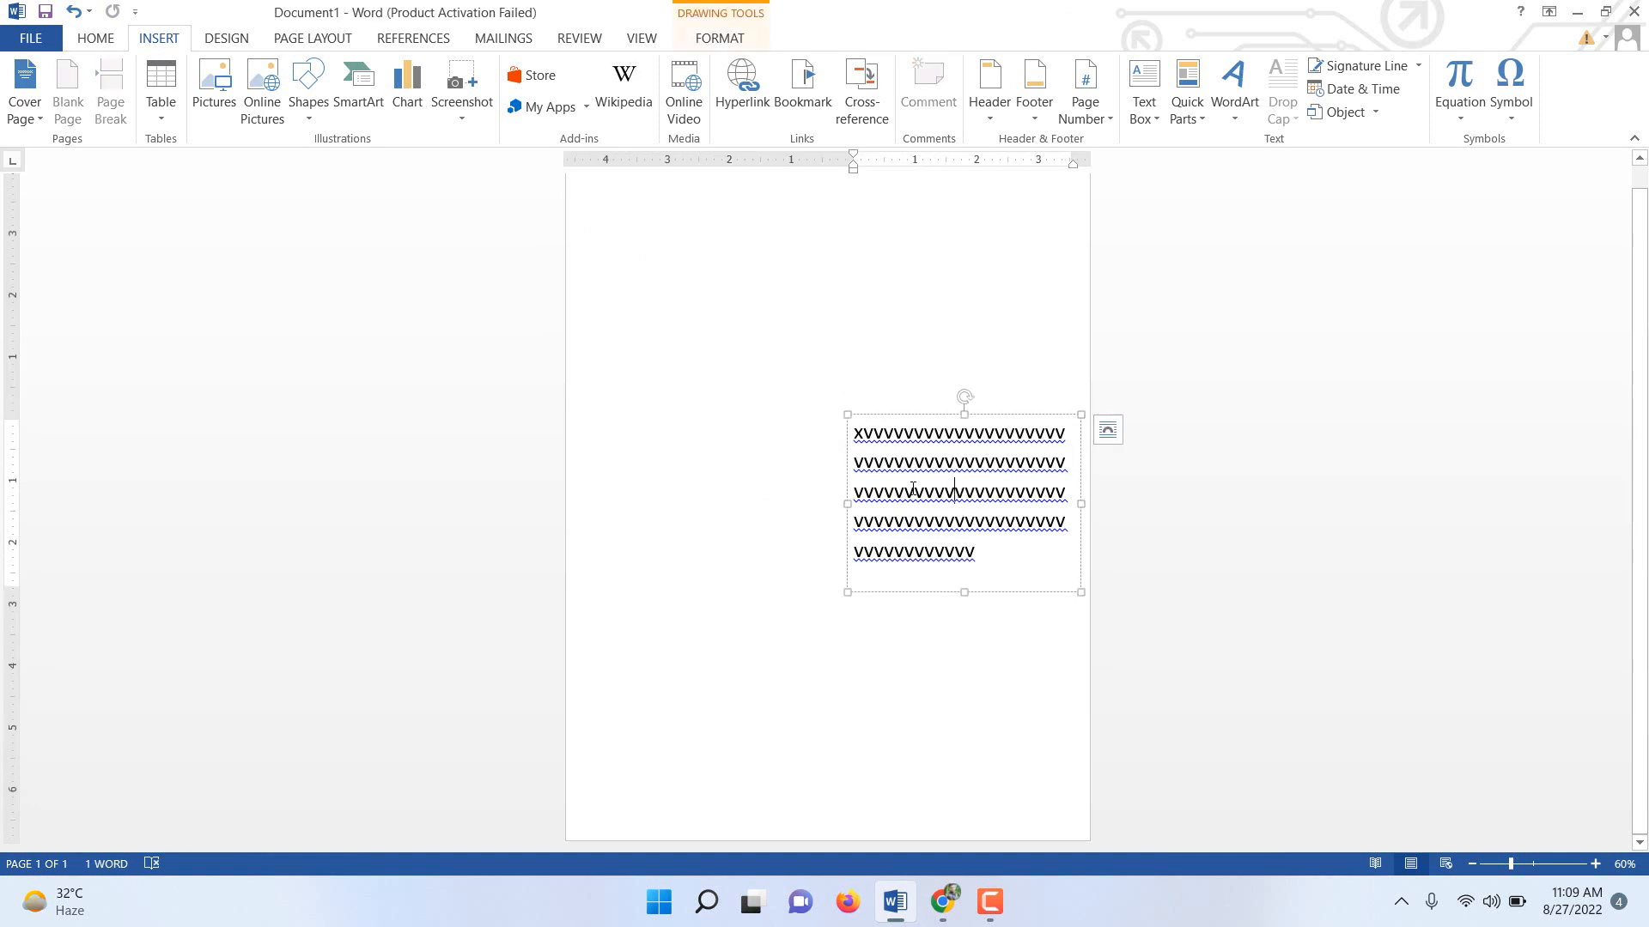
pyautogui.moveTo(912, 416); pyautogui.dragTo(800, 266)
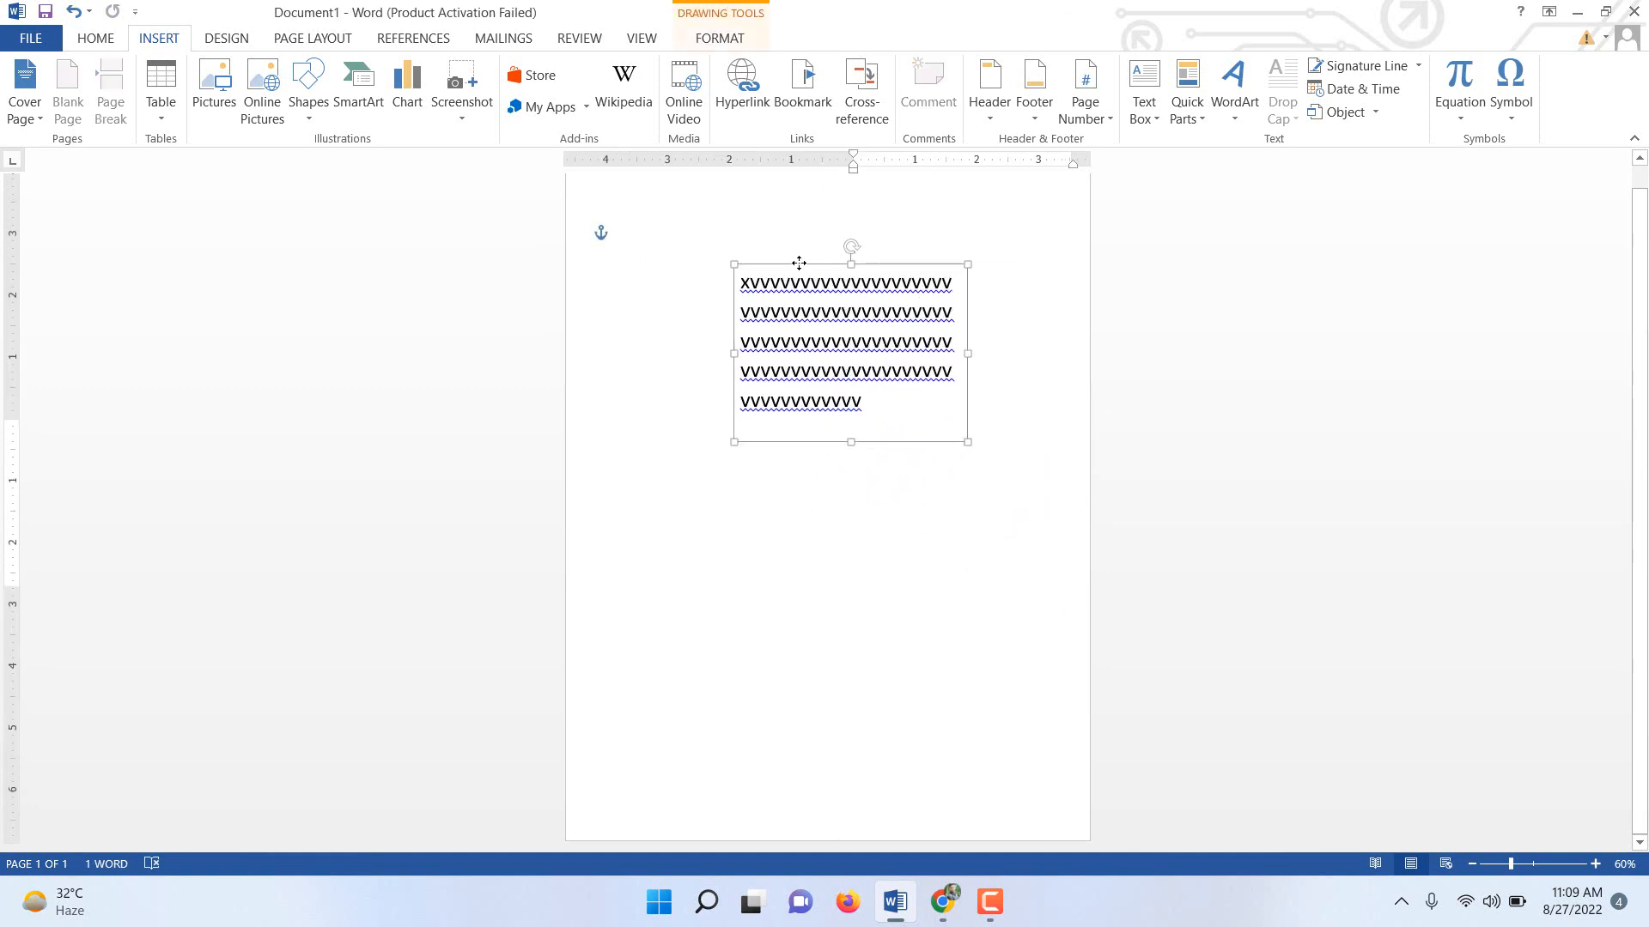
# - Enlarge the text box downward and sideways to span roughly the space between the page margins, and delete it
pyautogui.moveTo(736, 445); pyautogui.dragTo(627, 590)
pyautogui.moveTo(970, 425); pyautogui.dragTo(1054, 417)
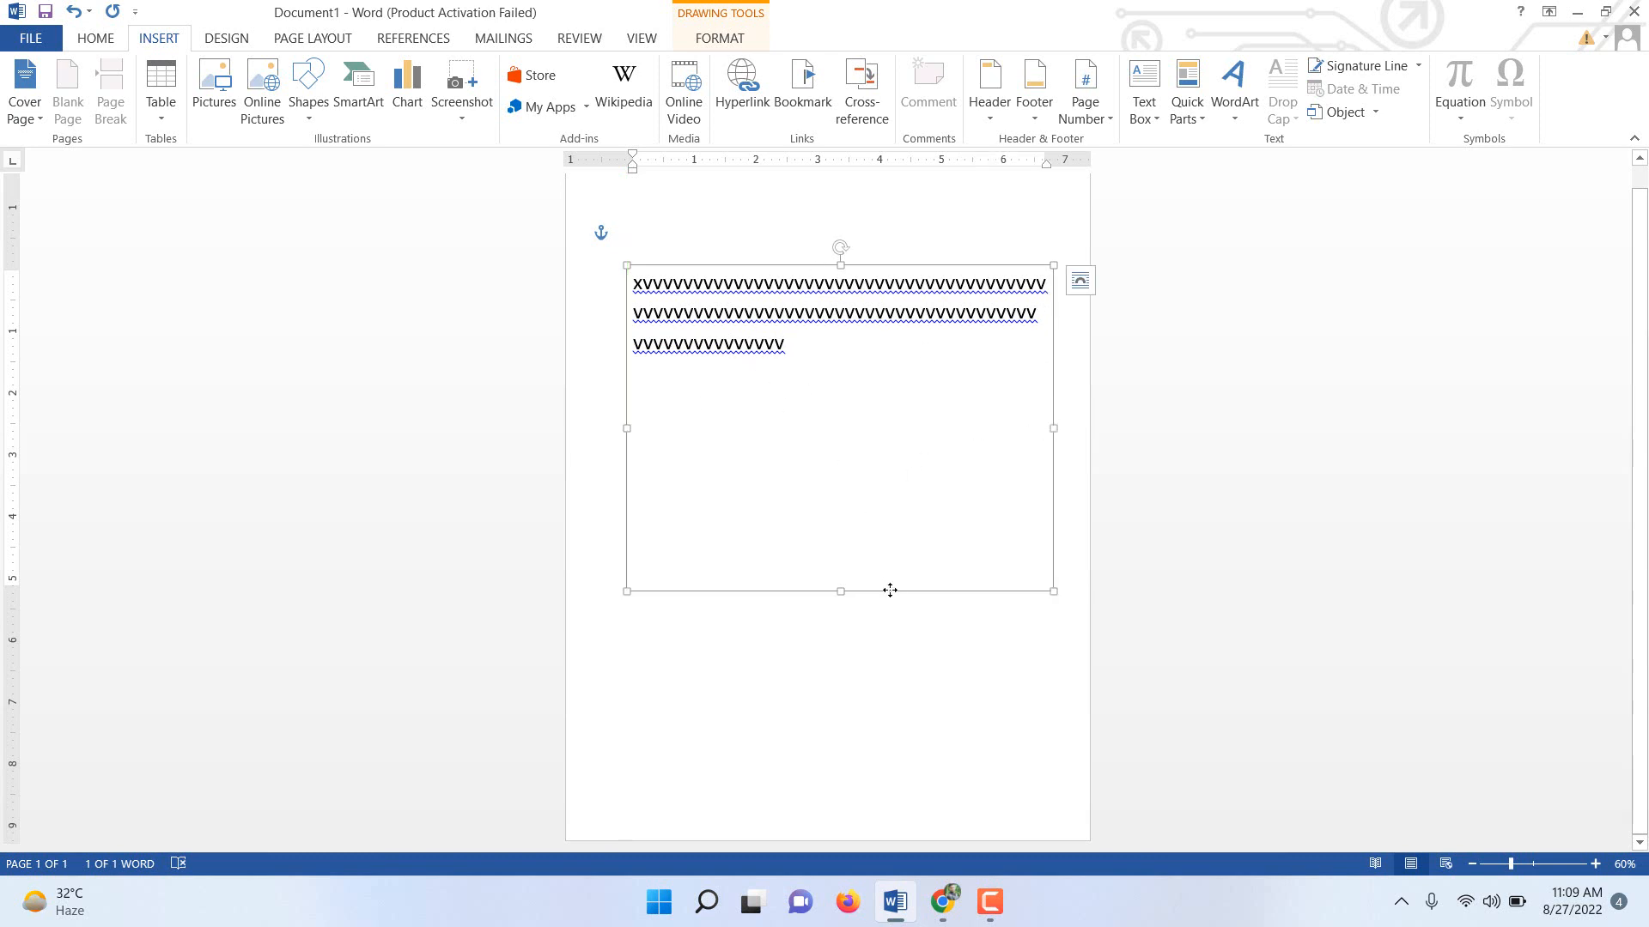
pyautogui.press('Delete')
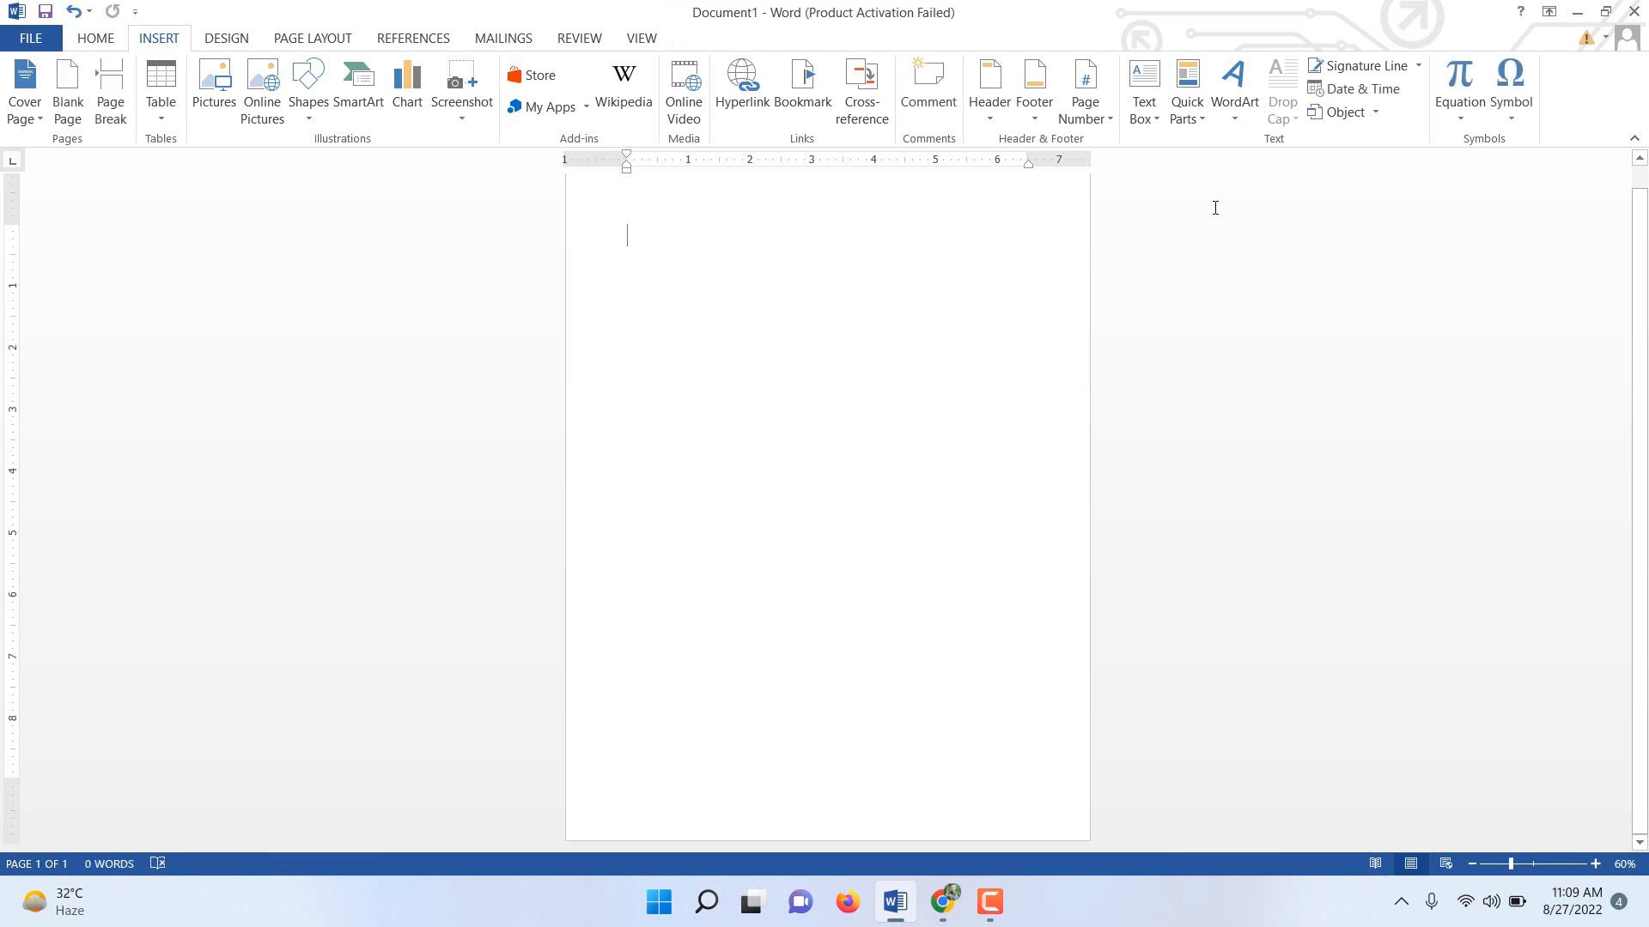
# - Insert the Title and Author document properties from Quick Parts side by side on the page's first line
pyautogui.click(1201, 126)
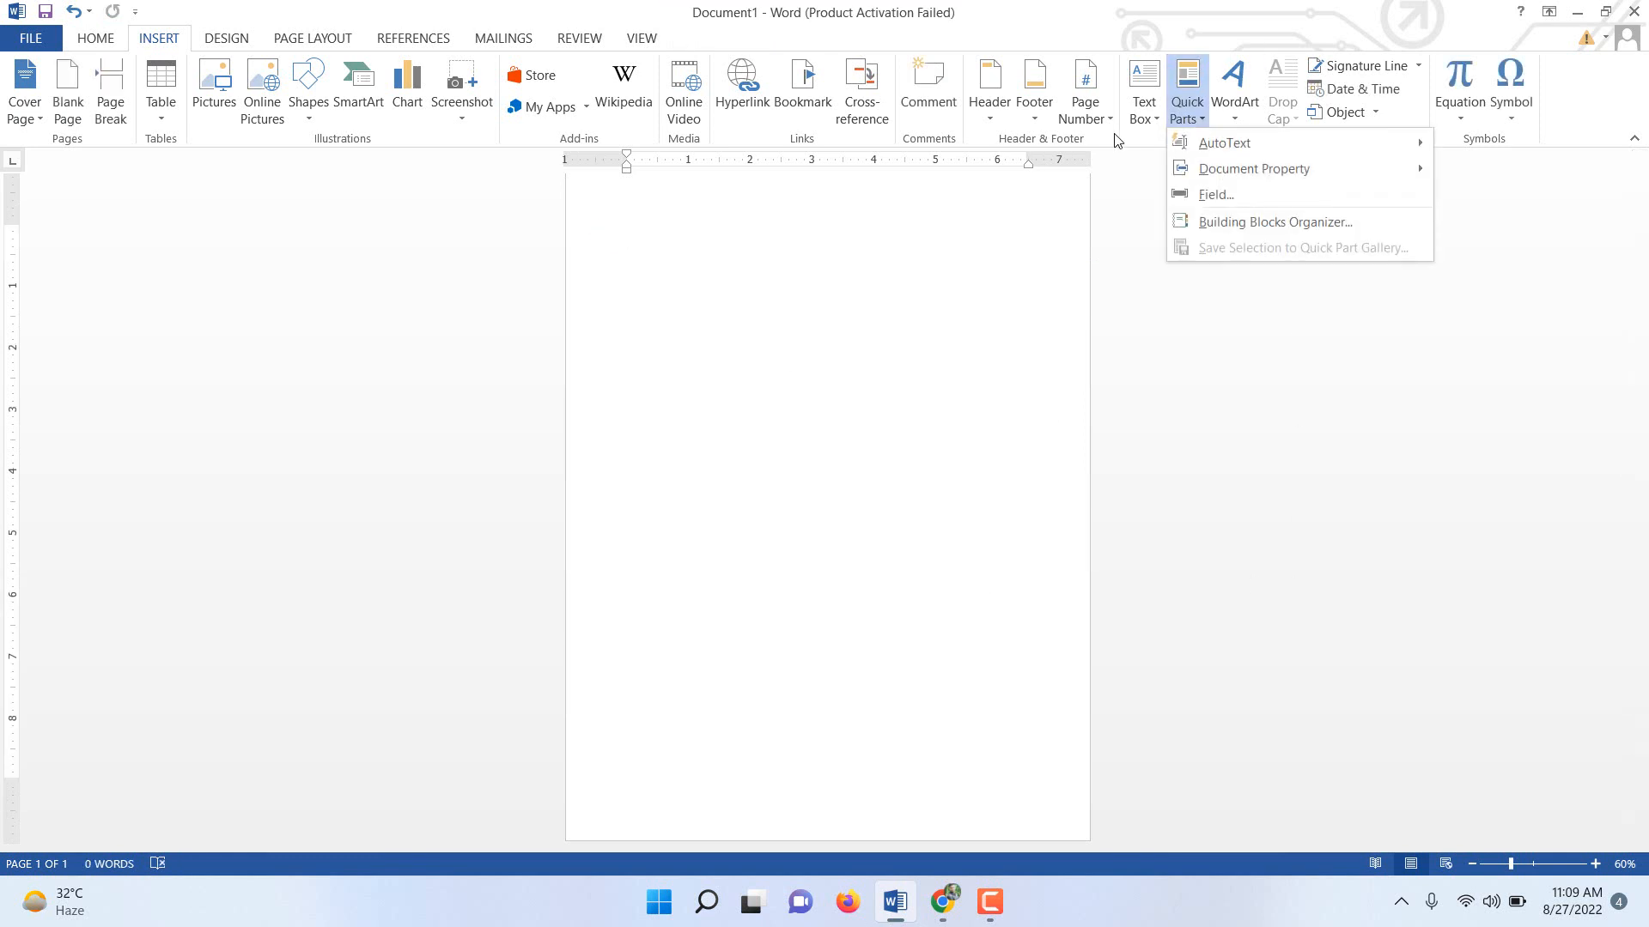
pyautogui.moveTo(1206, 181)
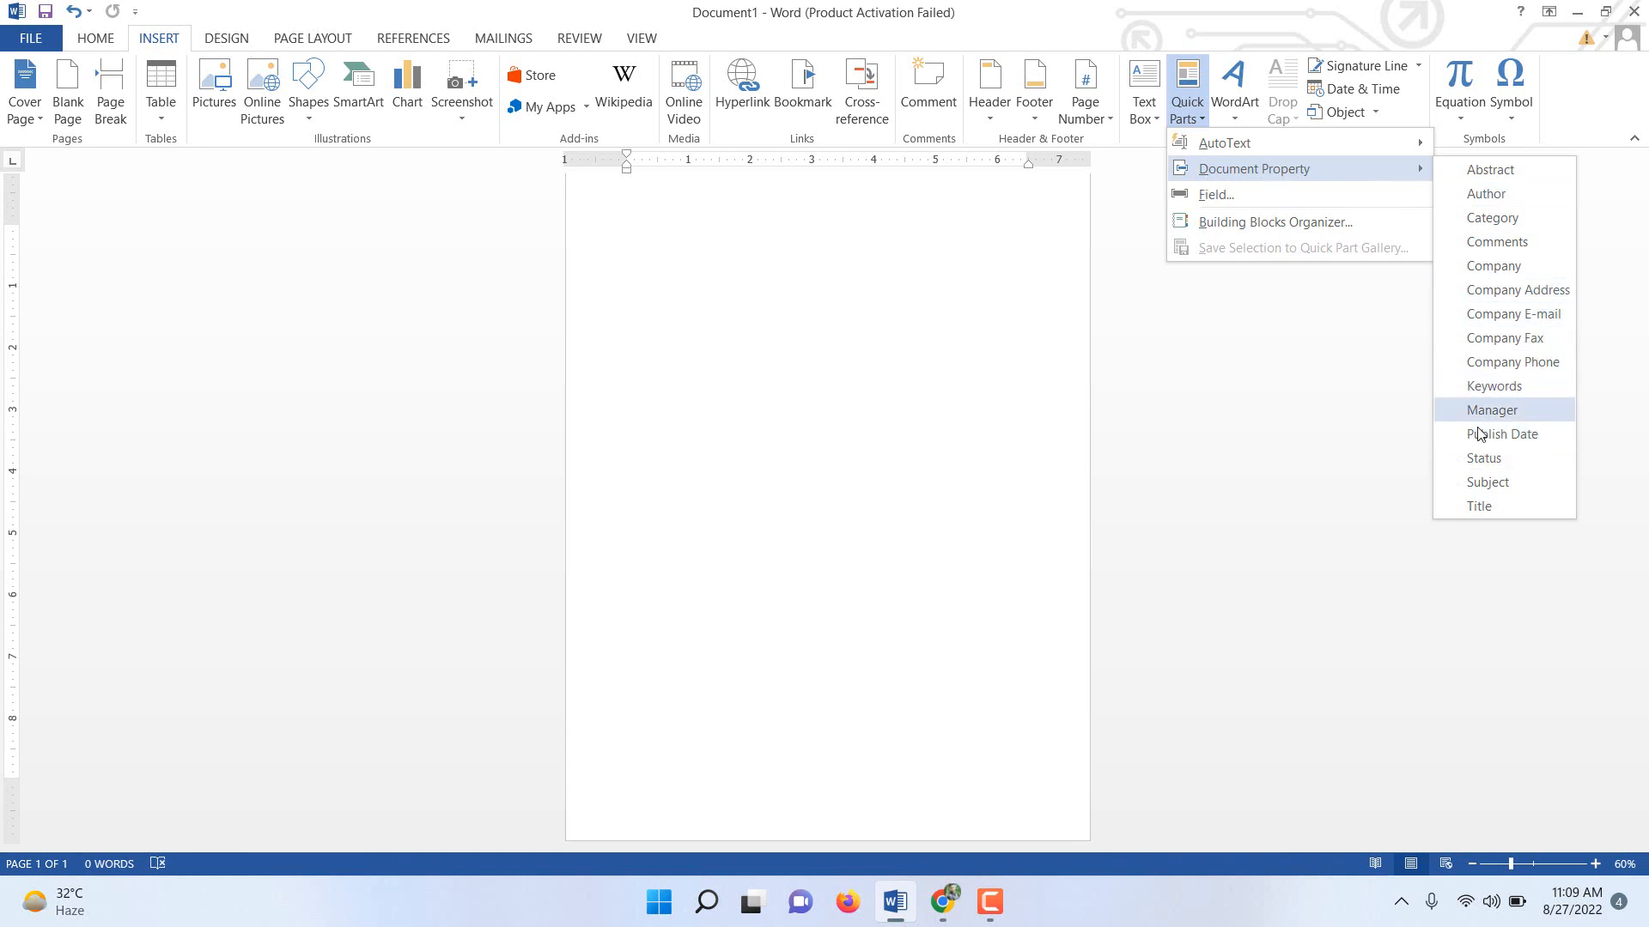
pyautogui.click(1480, 499)
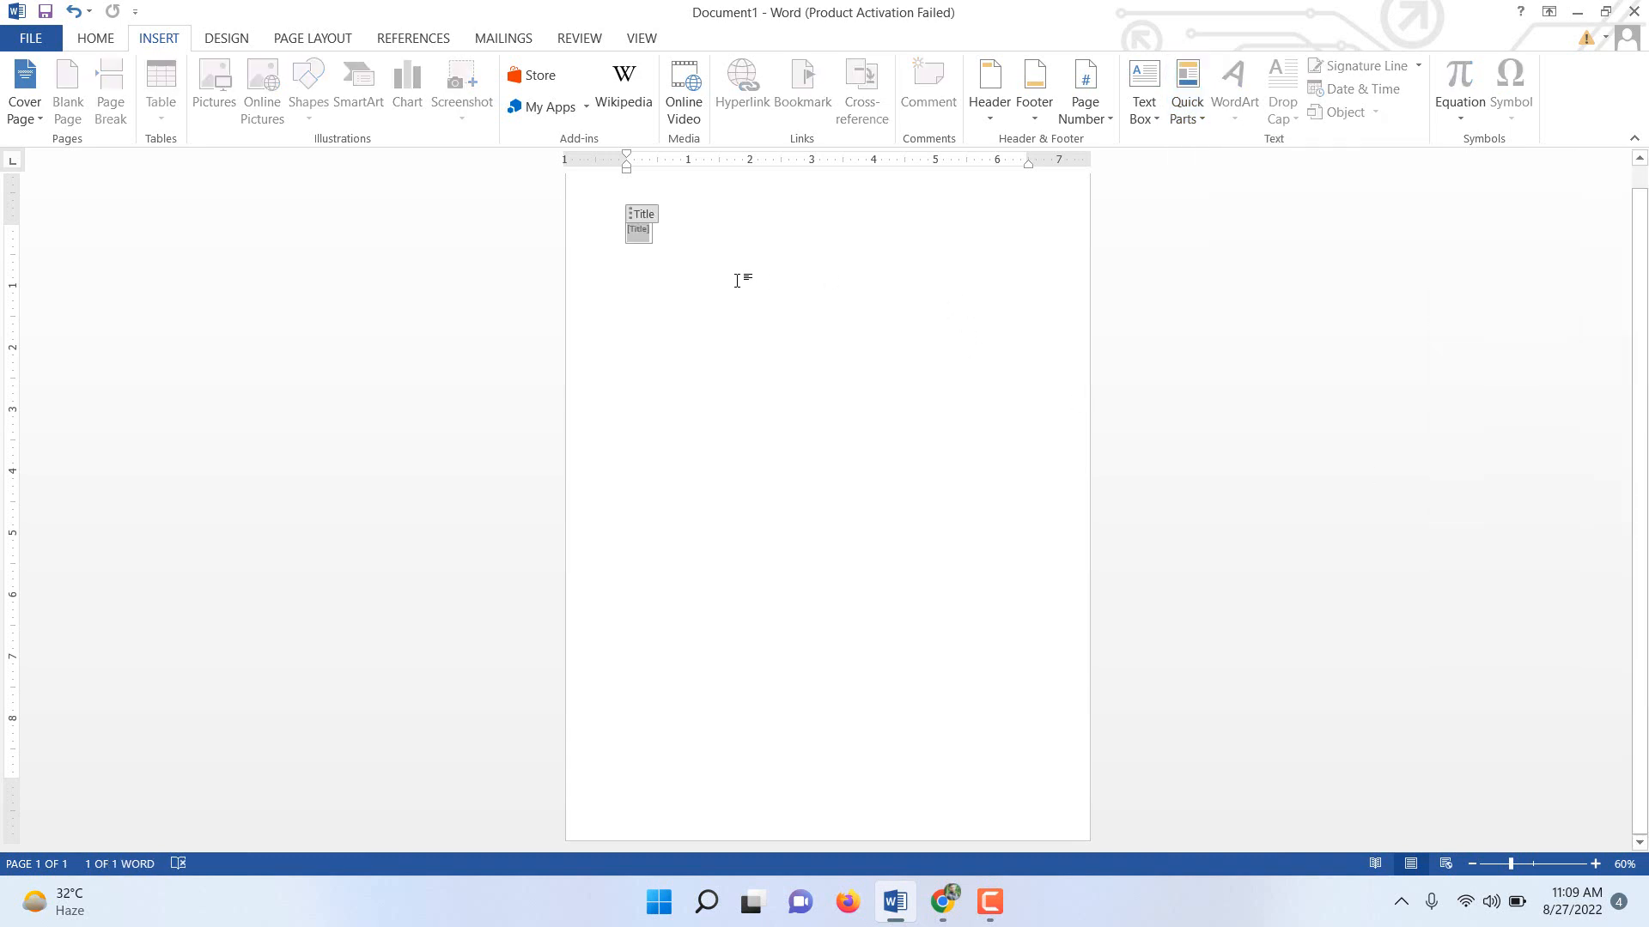
pyautogui.click(671, 234)
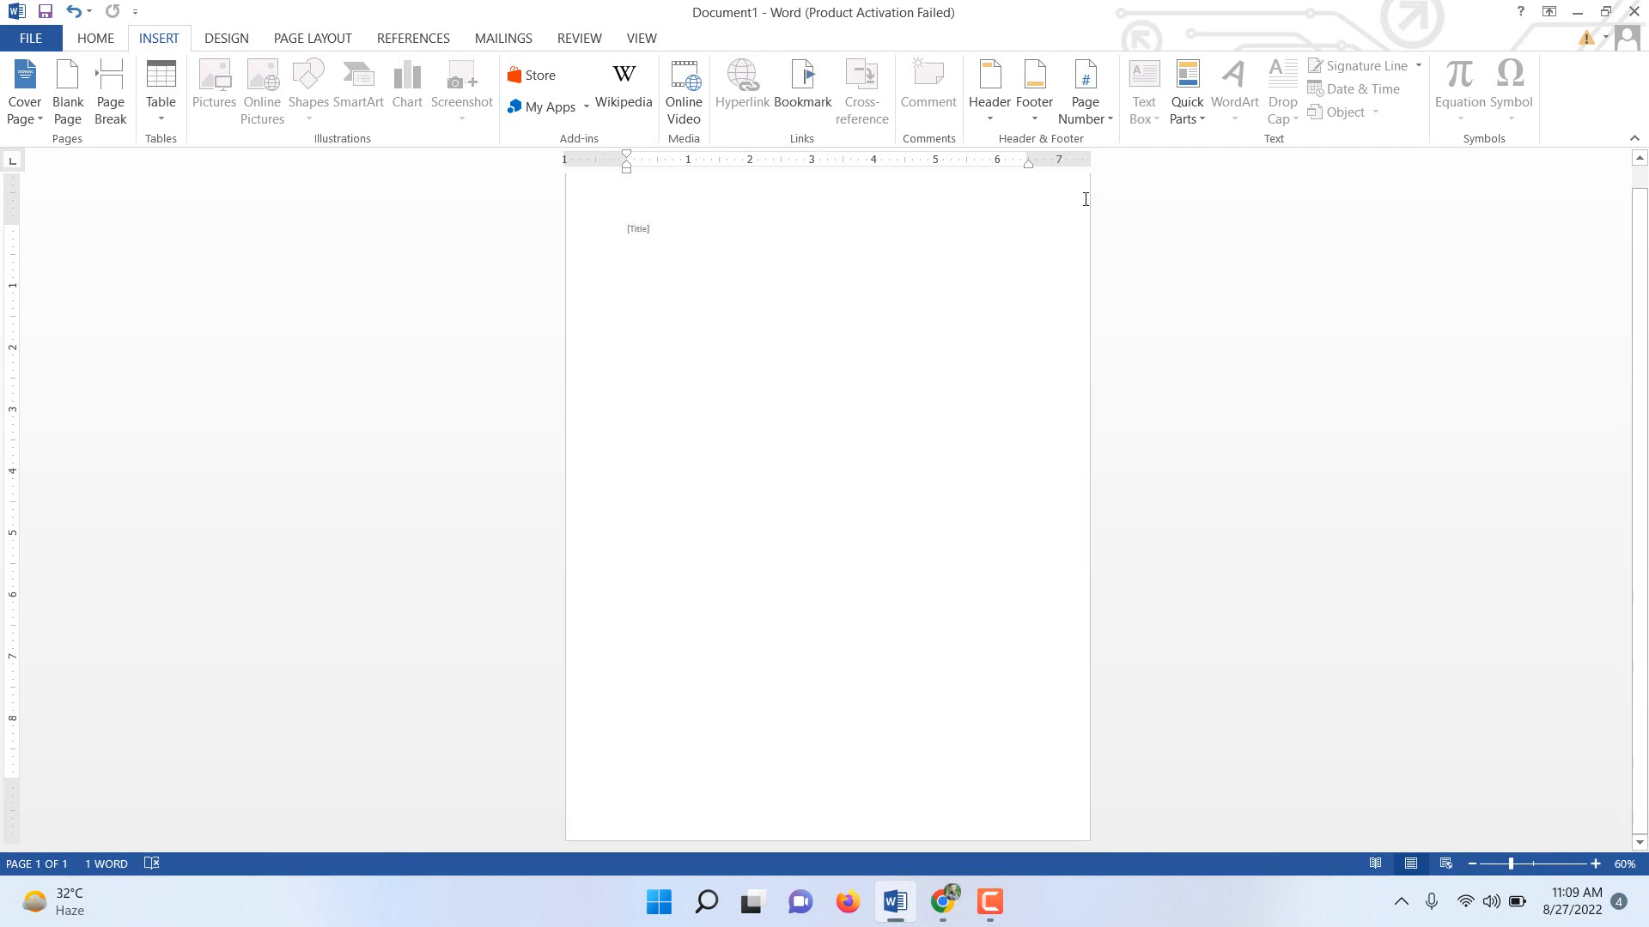
pyautogui.click(1198, 109)
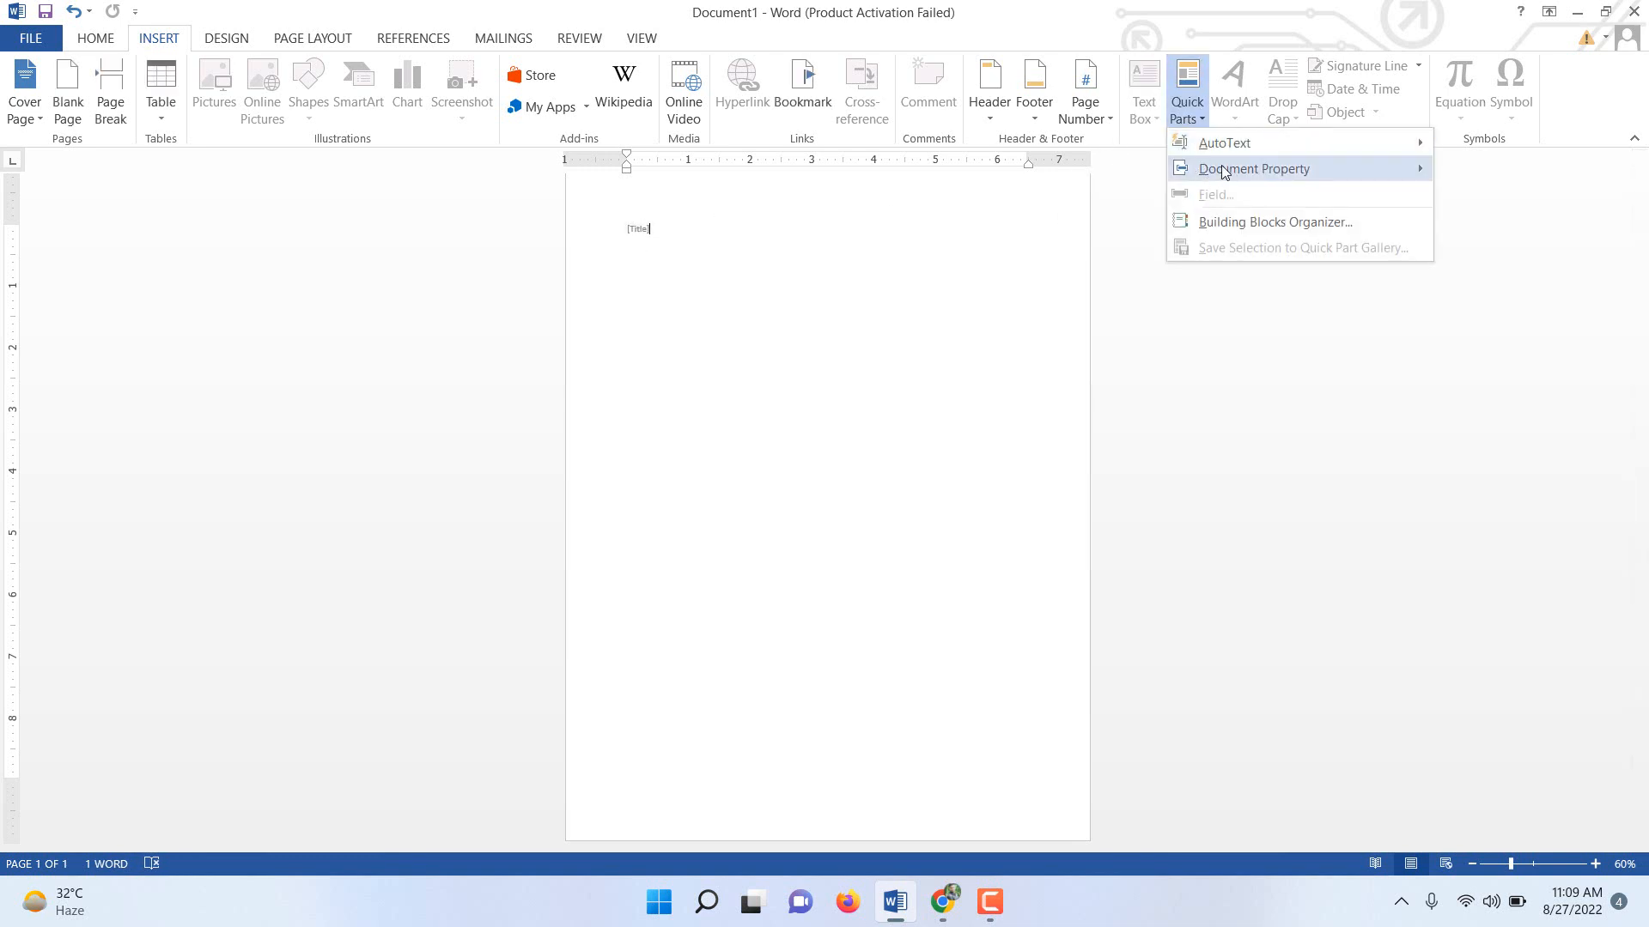
pyautogui.moveTo(1225, 171)
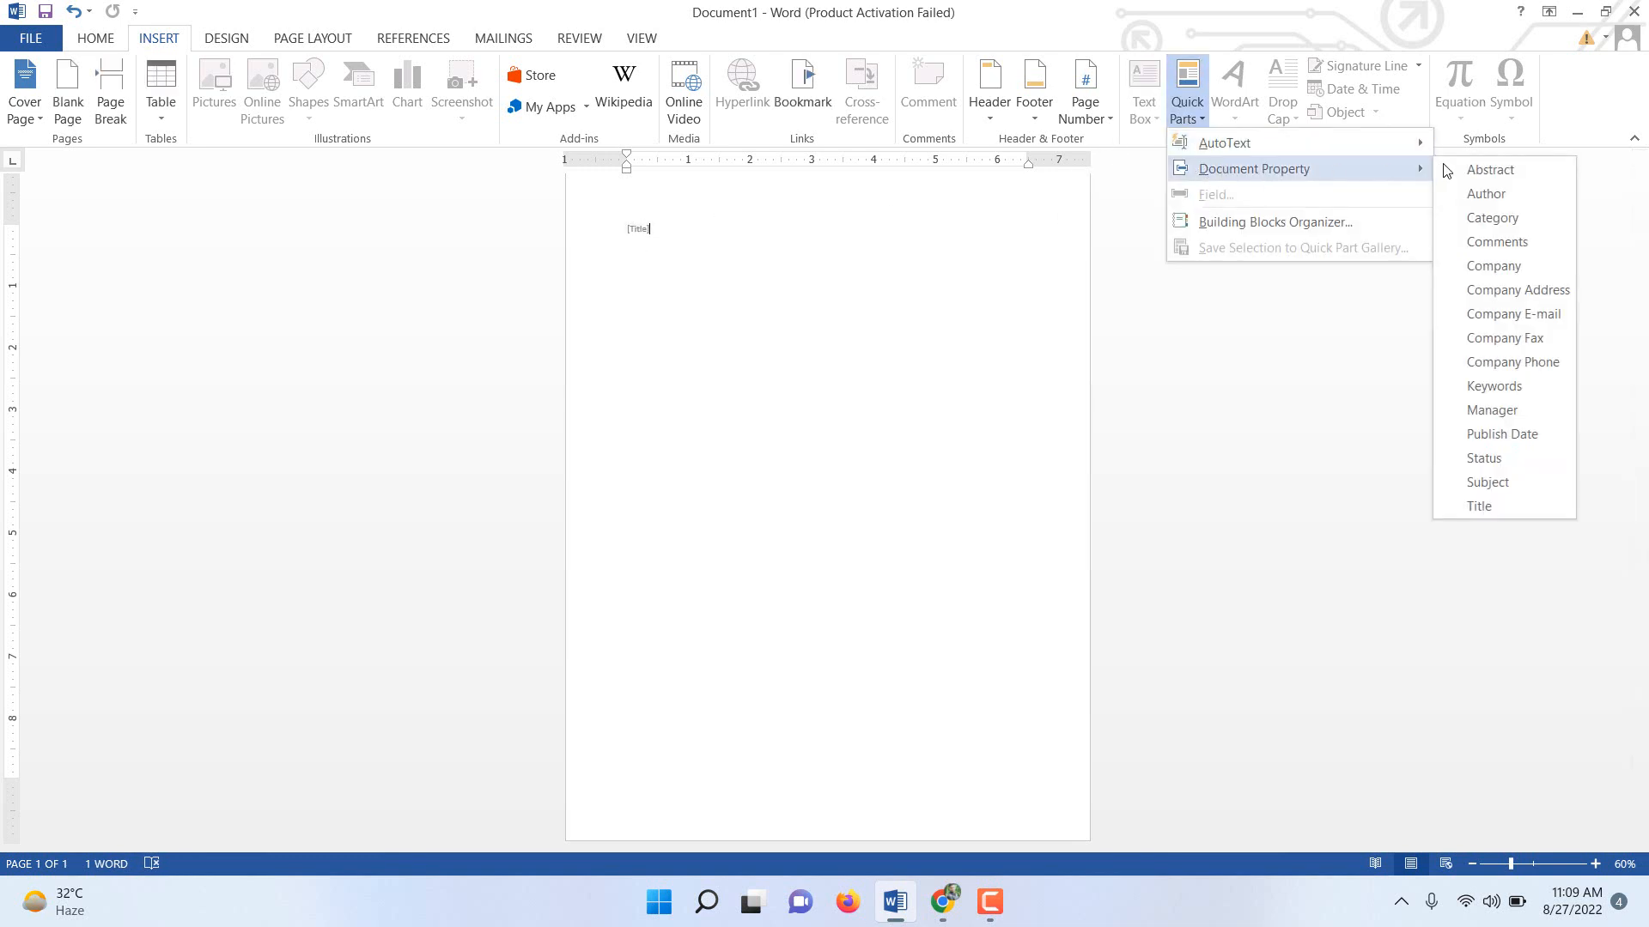
pyautogui.click(1470, 199)
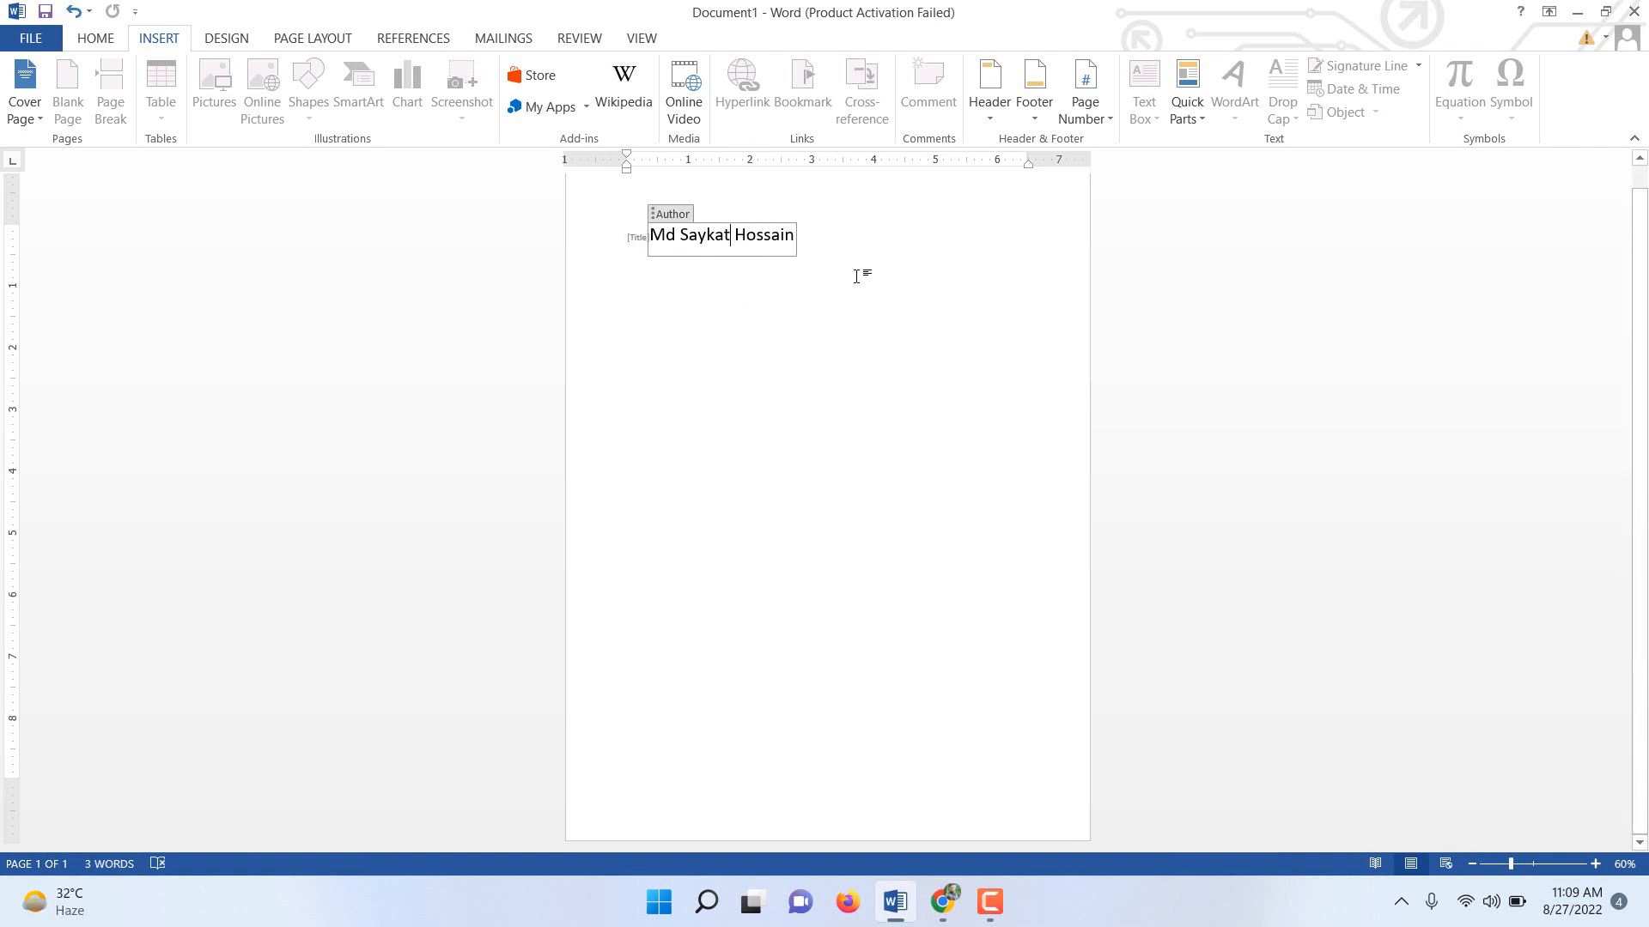
# - Delete the Title and Author property fields from the page's first line
pyautogui.click(1194, 118)
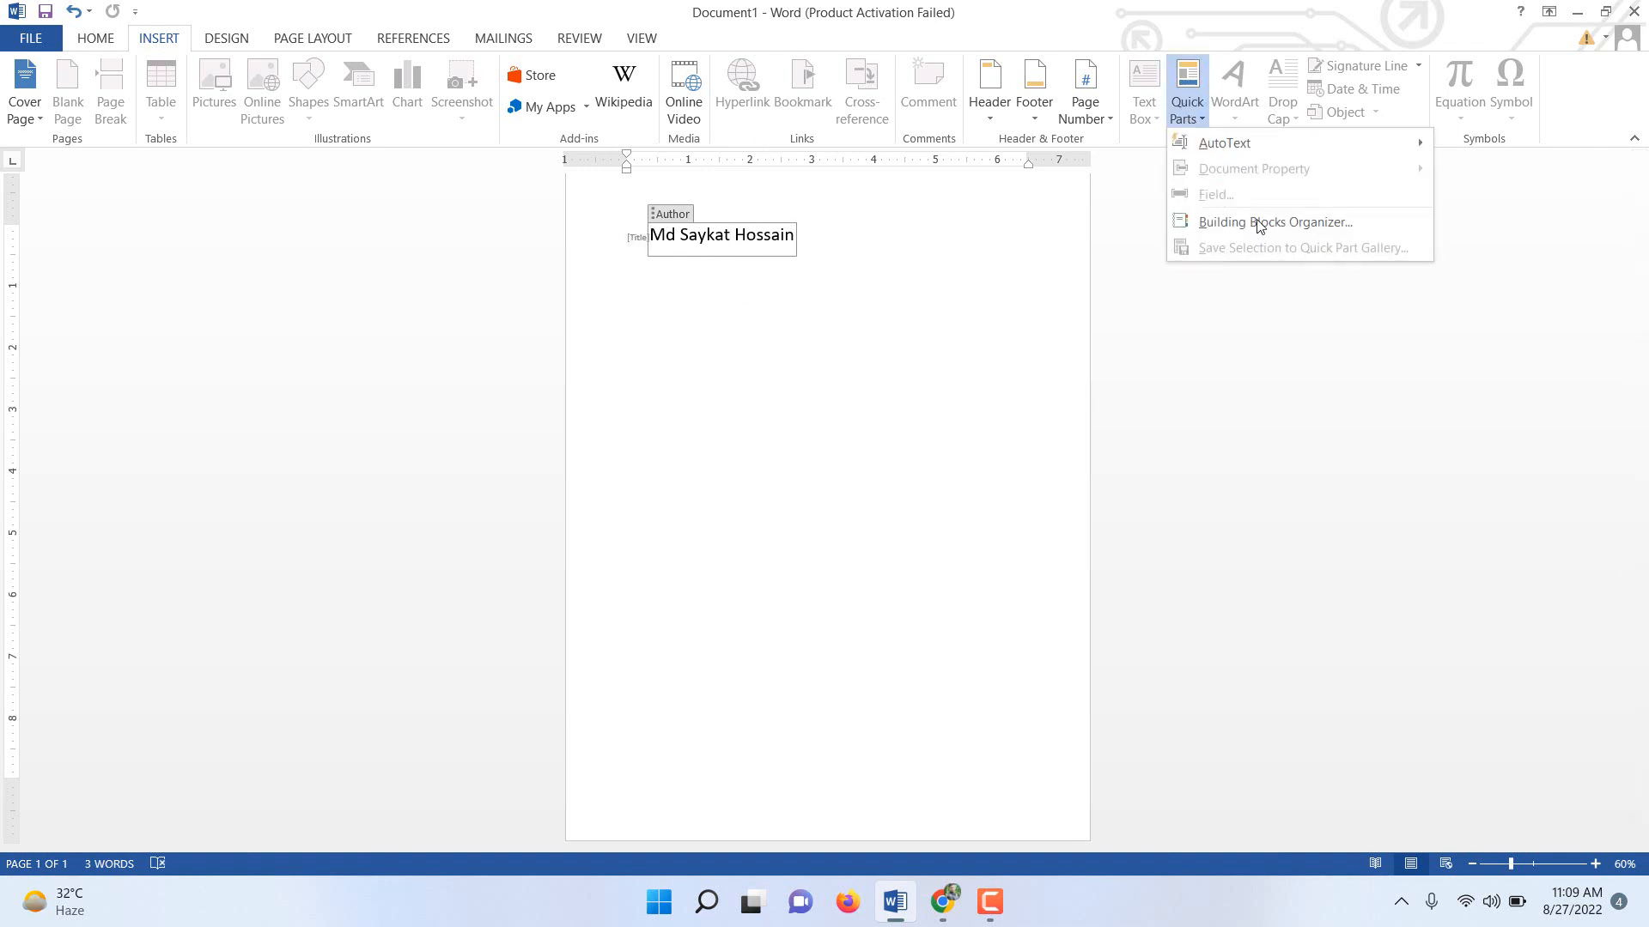
pyautogui.click(929, 279)
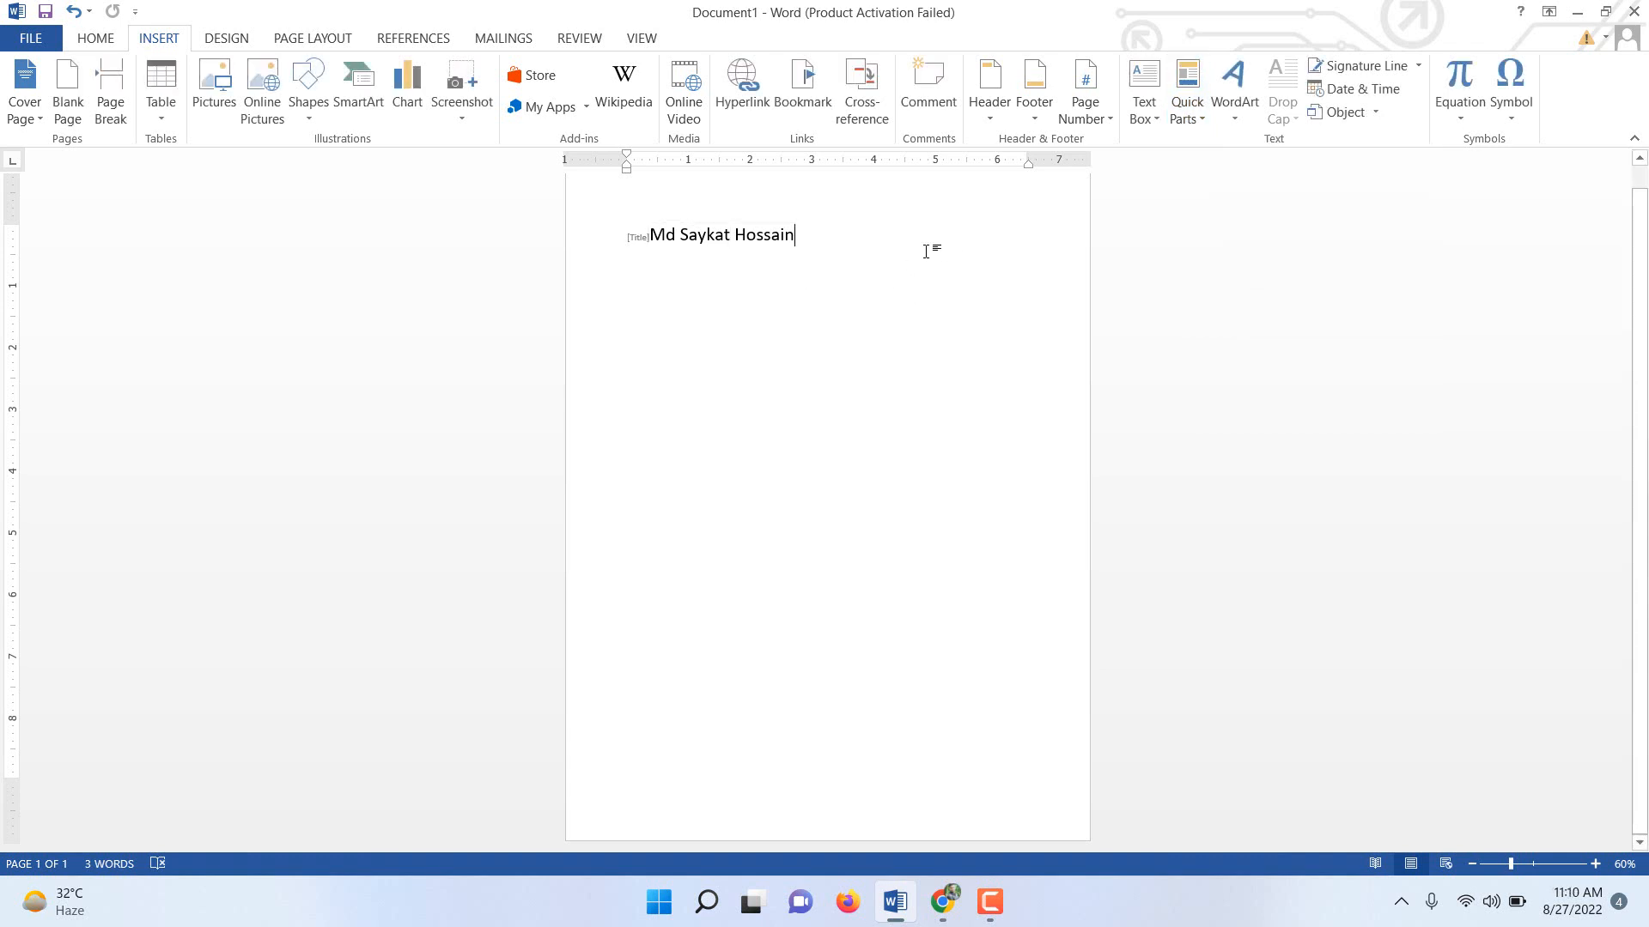
pyautogui.moveTo(931, 246); pyautogui.dragTo(541, 247)
pyautogui.press('BackSpace')
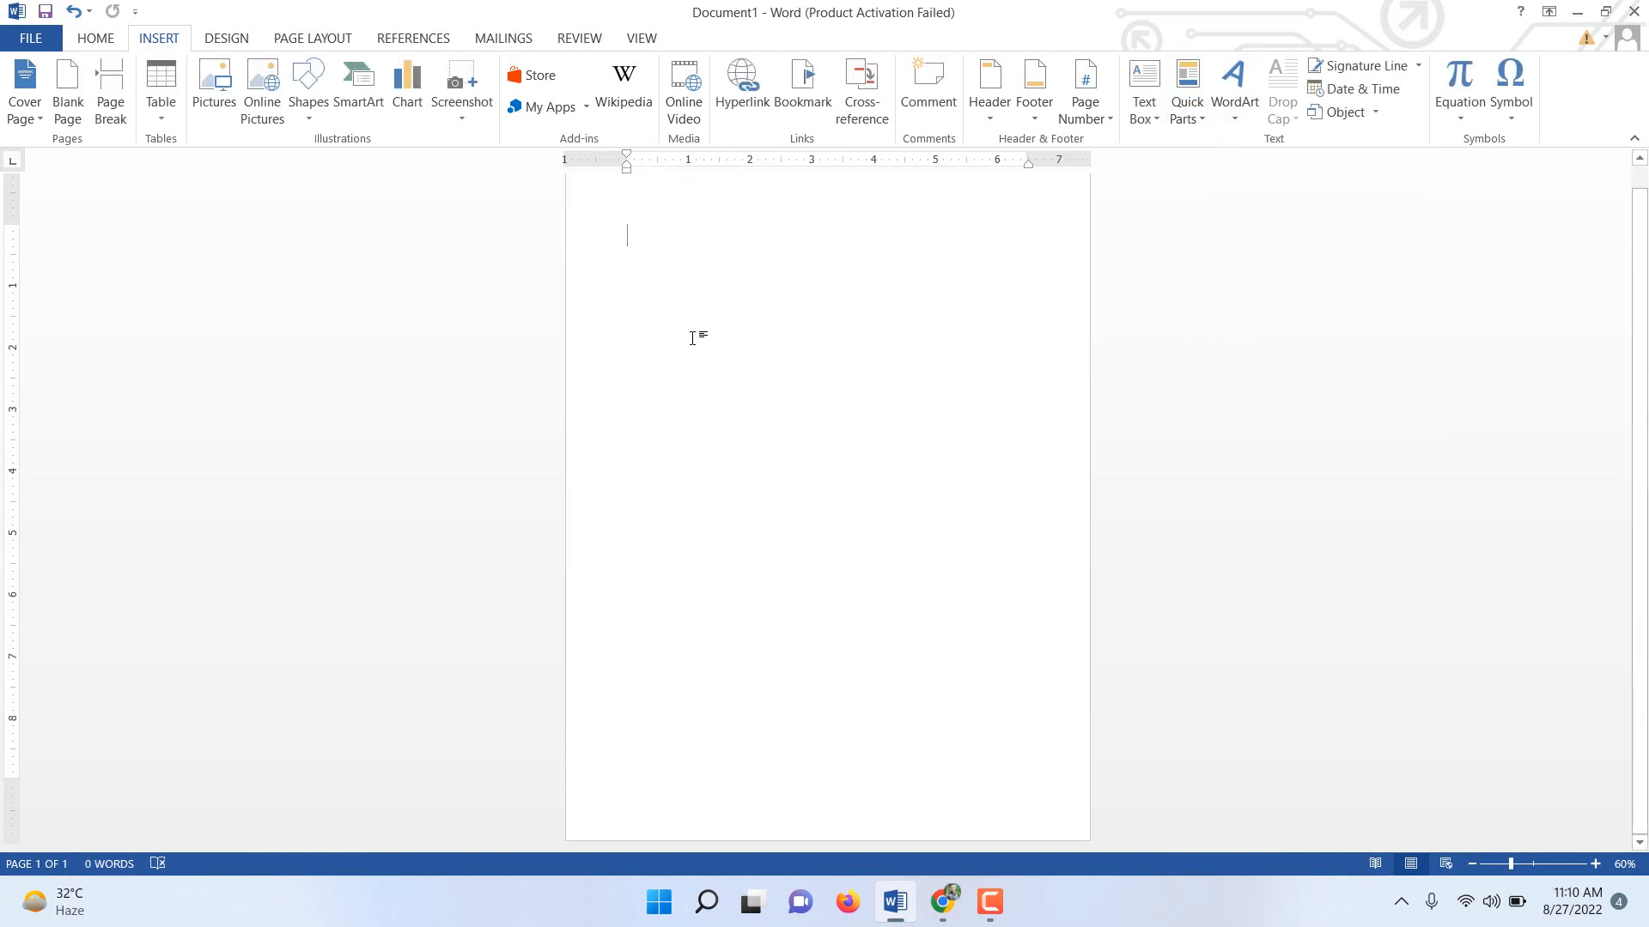
# - Enter the letter "A" on the blank page and enlarge it to 100 pt
pyautogui.write('A')
pyautogui.doubleClick(634, 241)
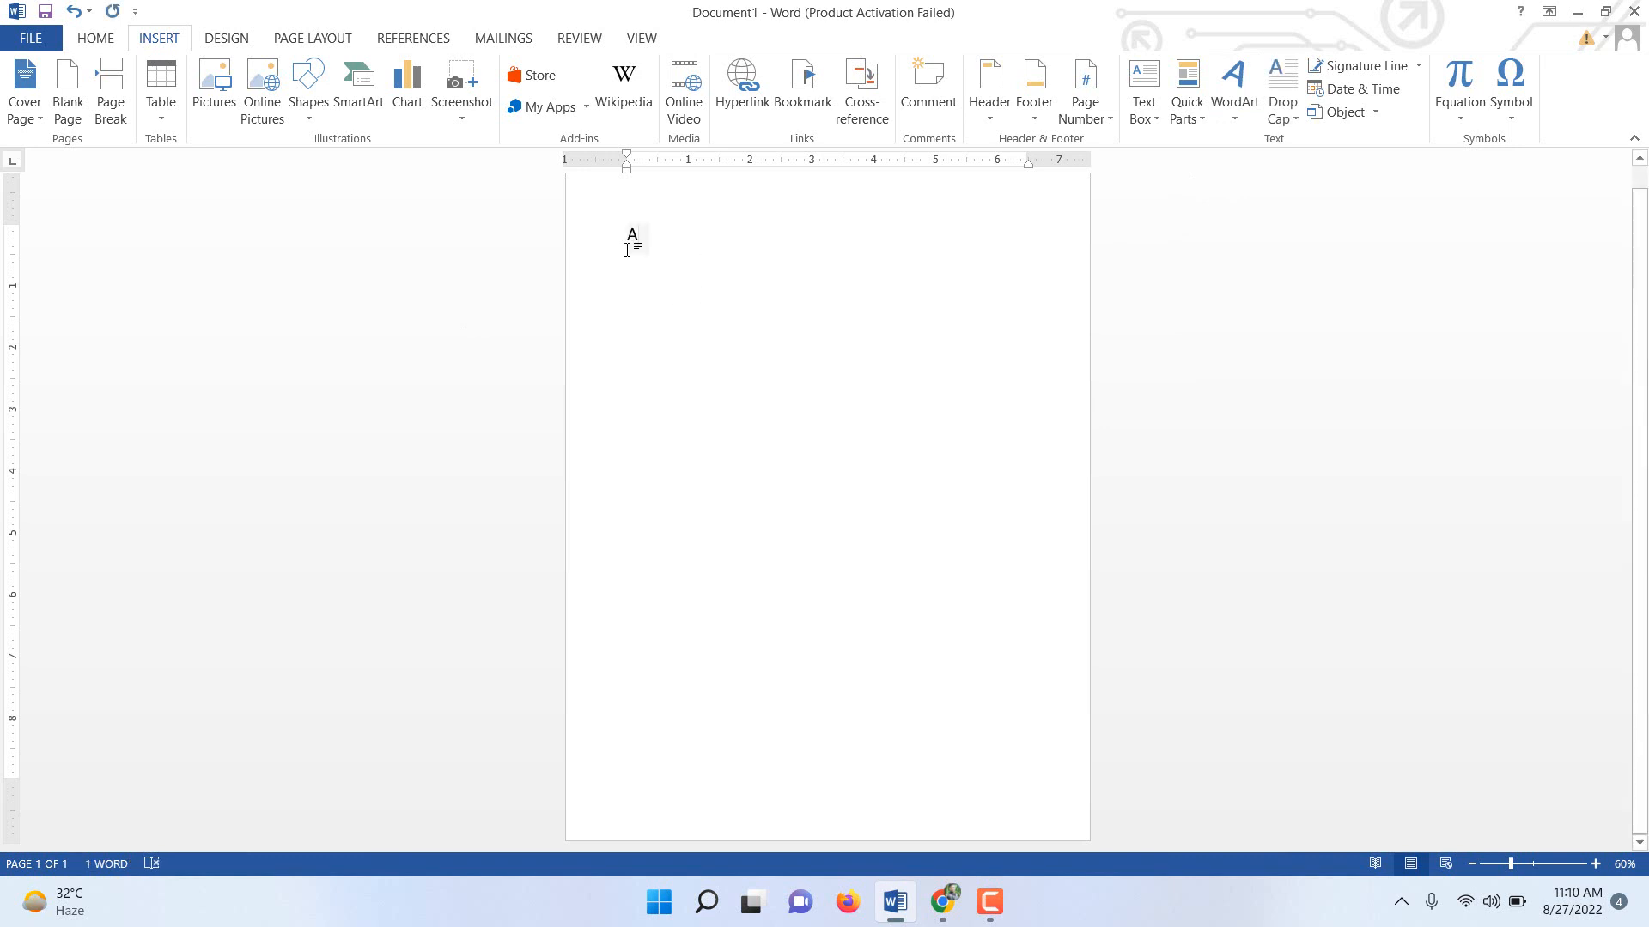
pyautogui.click(770, 187)
pyautogui.click(770, 187)
pyautogui.click(770, 187)
pyautogui.click(770, 188)
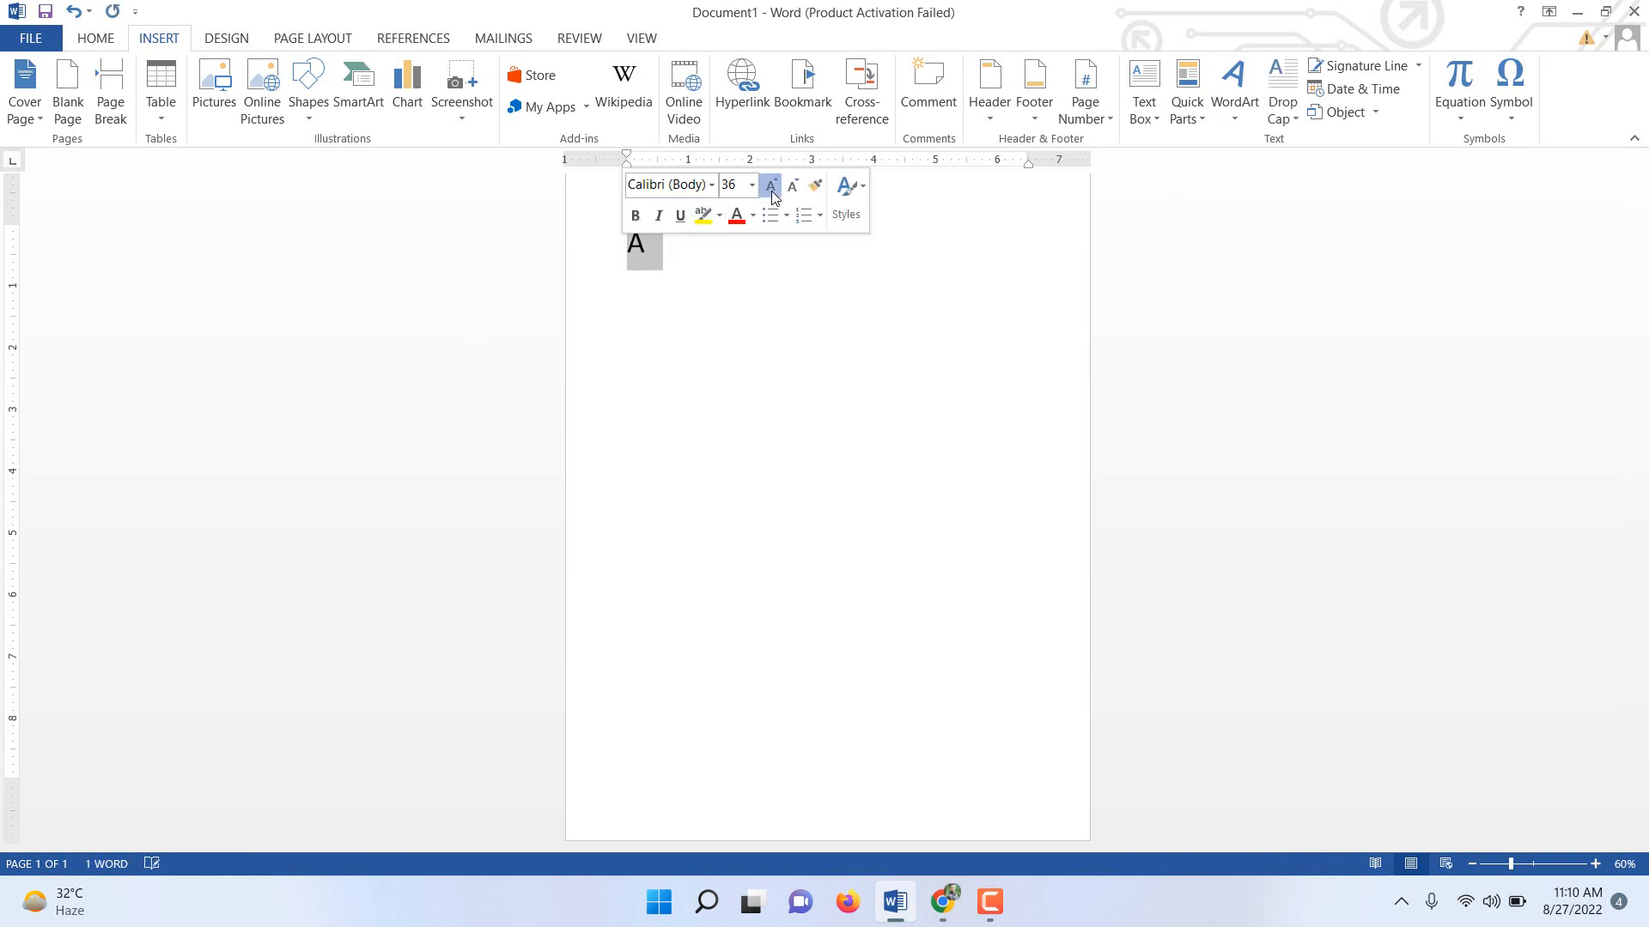
pyautogui.doubleClick(770, 187)
pyautogui.click(771, 188)
pyautogui.click(770, 187)
pyautogui.click(770, 187)
pyautogui.click(983, 484)
# - Convert the letter A into WordArt with the blue reflected style and enlarge its box to about 3.19" high by 1.85" wide
pyautogui.hotkey('ctrl', 'a')
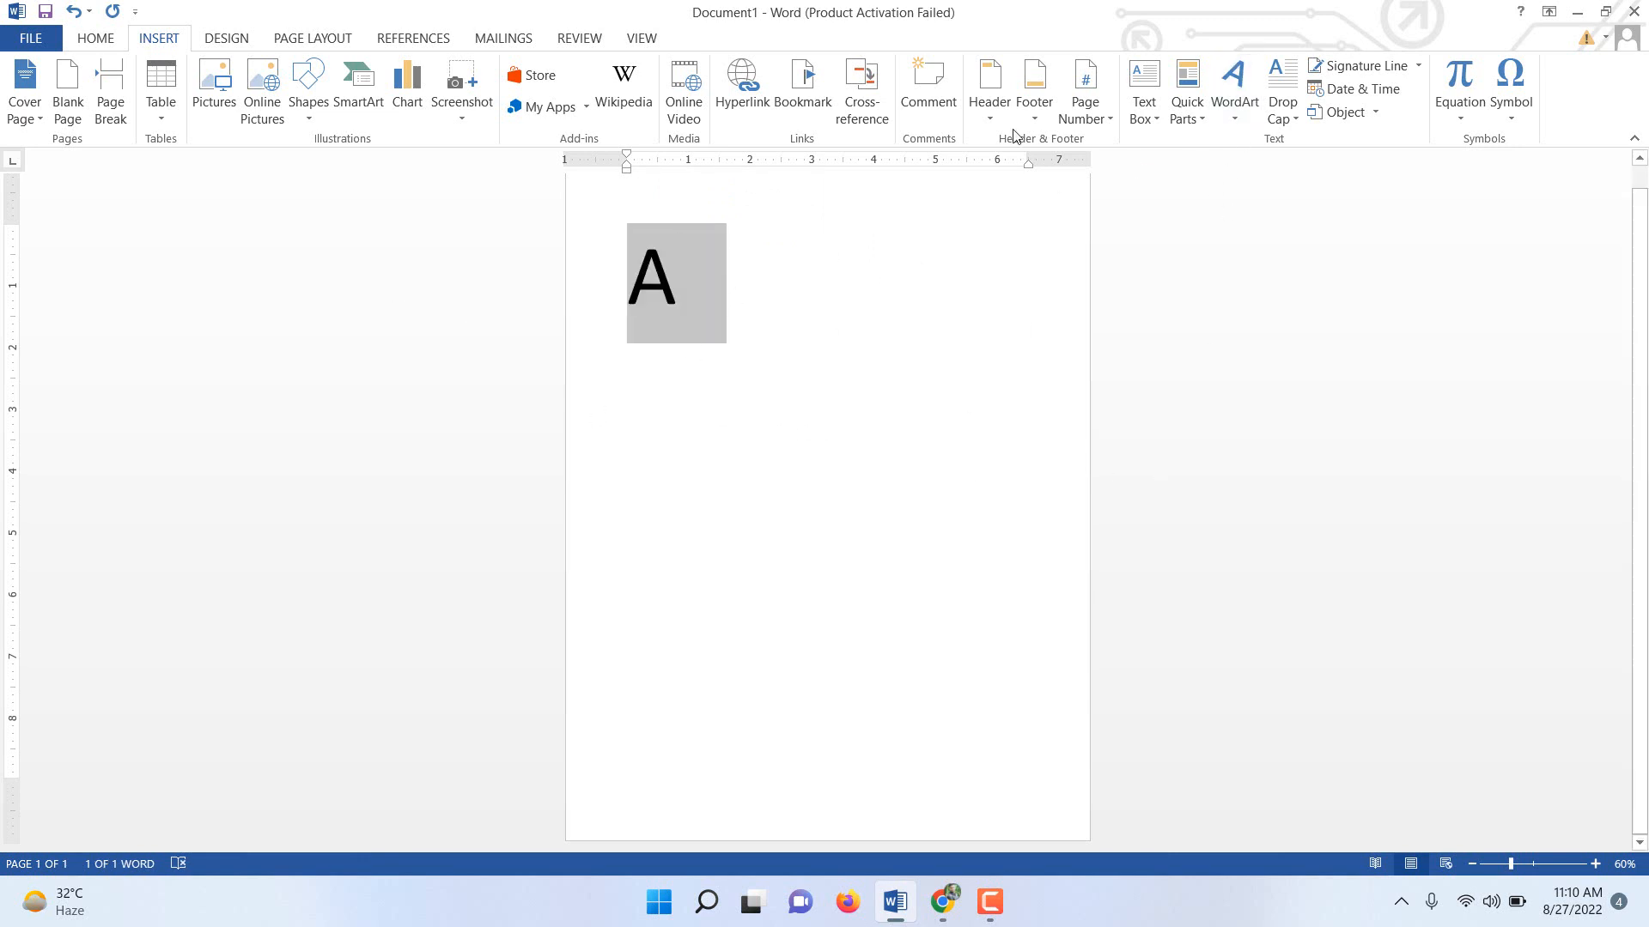
pyautogui.click(1233, 126)
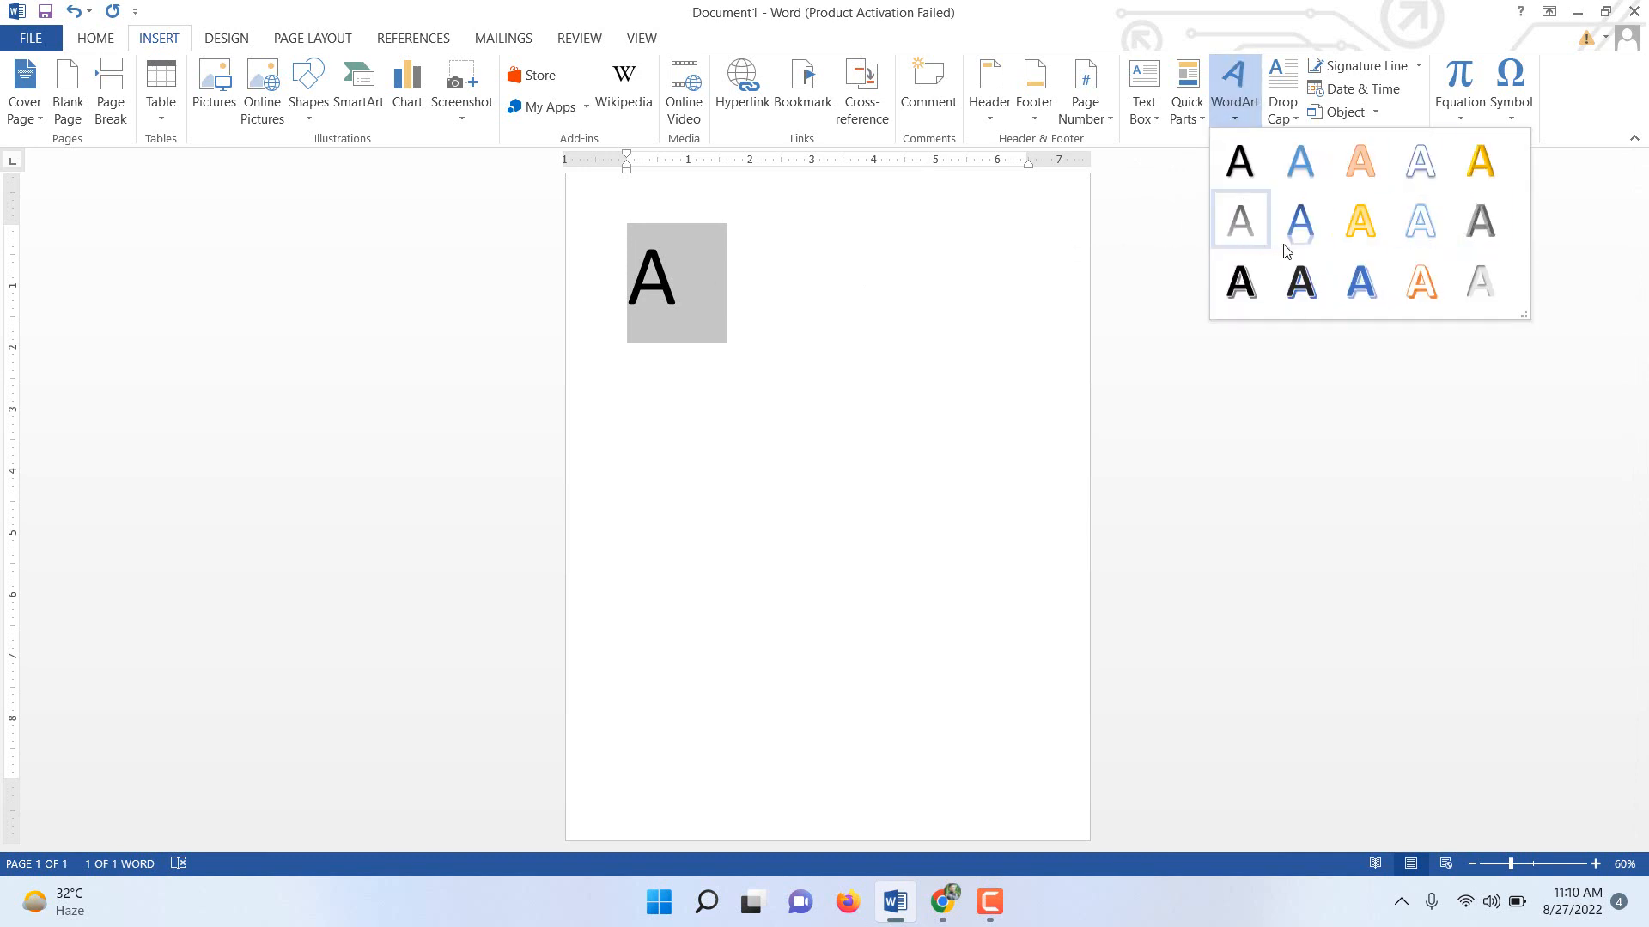
pyautogui.click(1312, 230)
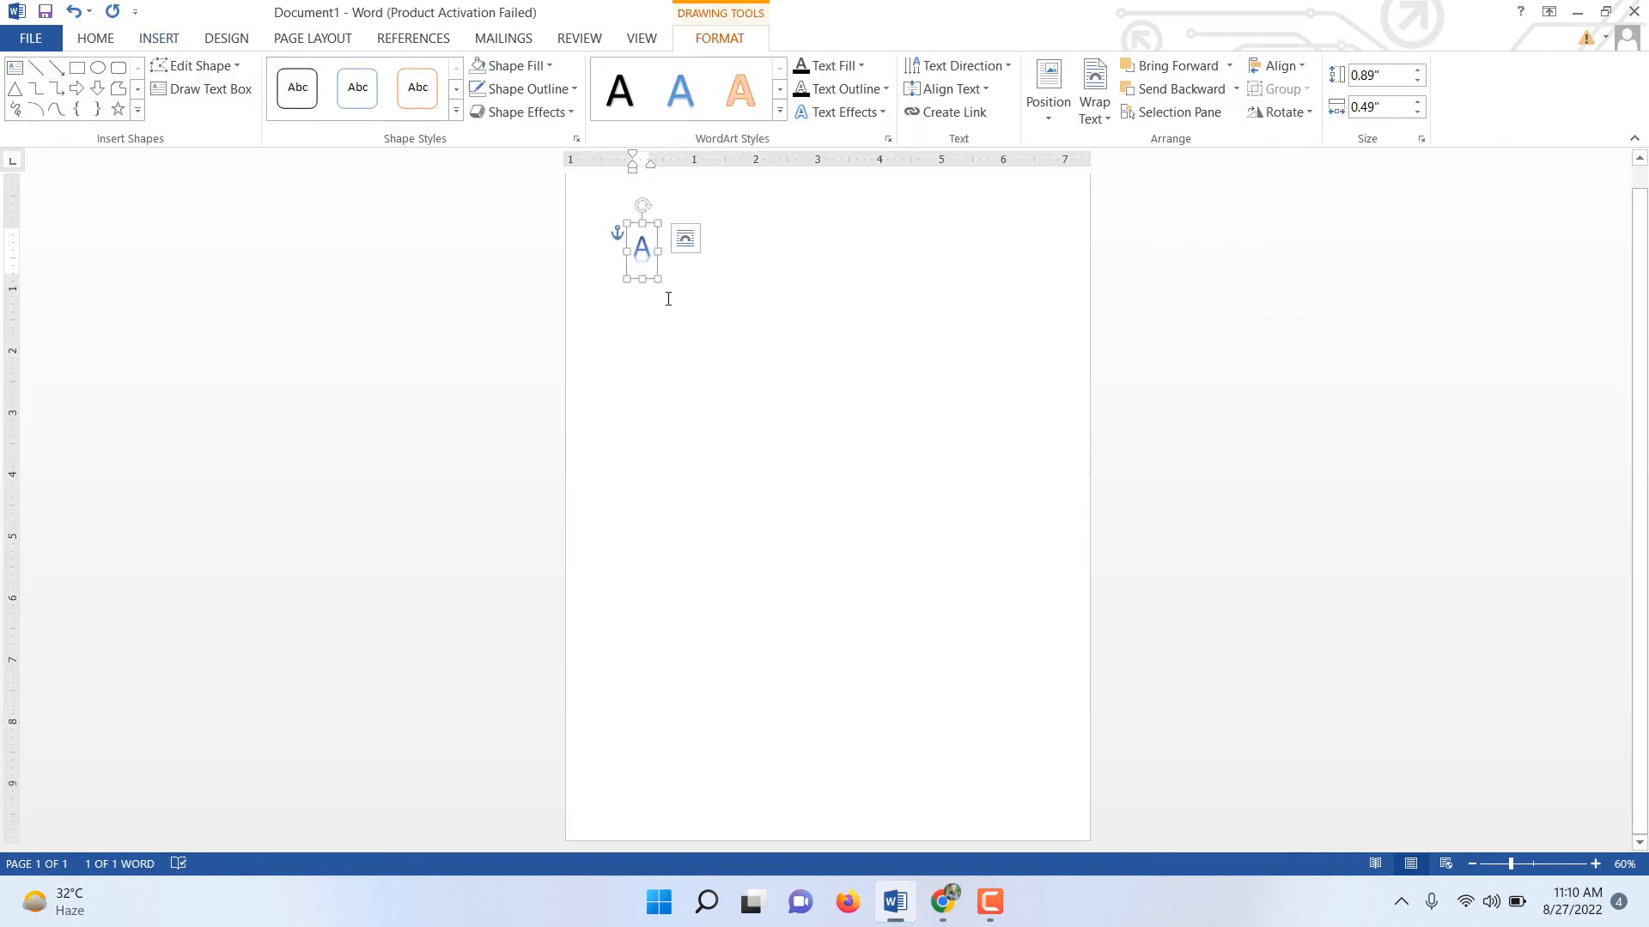
pyautogui.moveTo(659, 280); pyautogui.dragTo(742, 421)
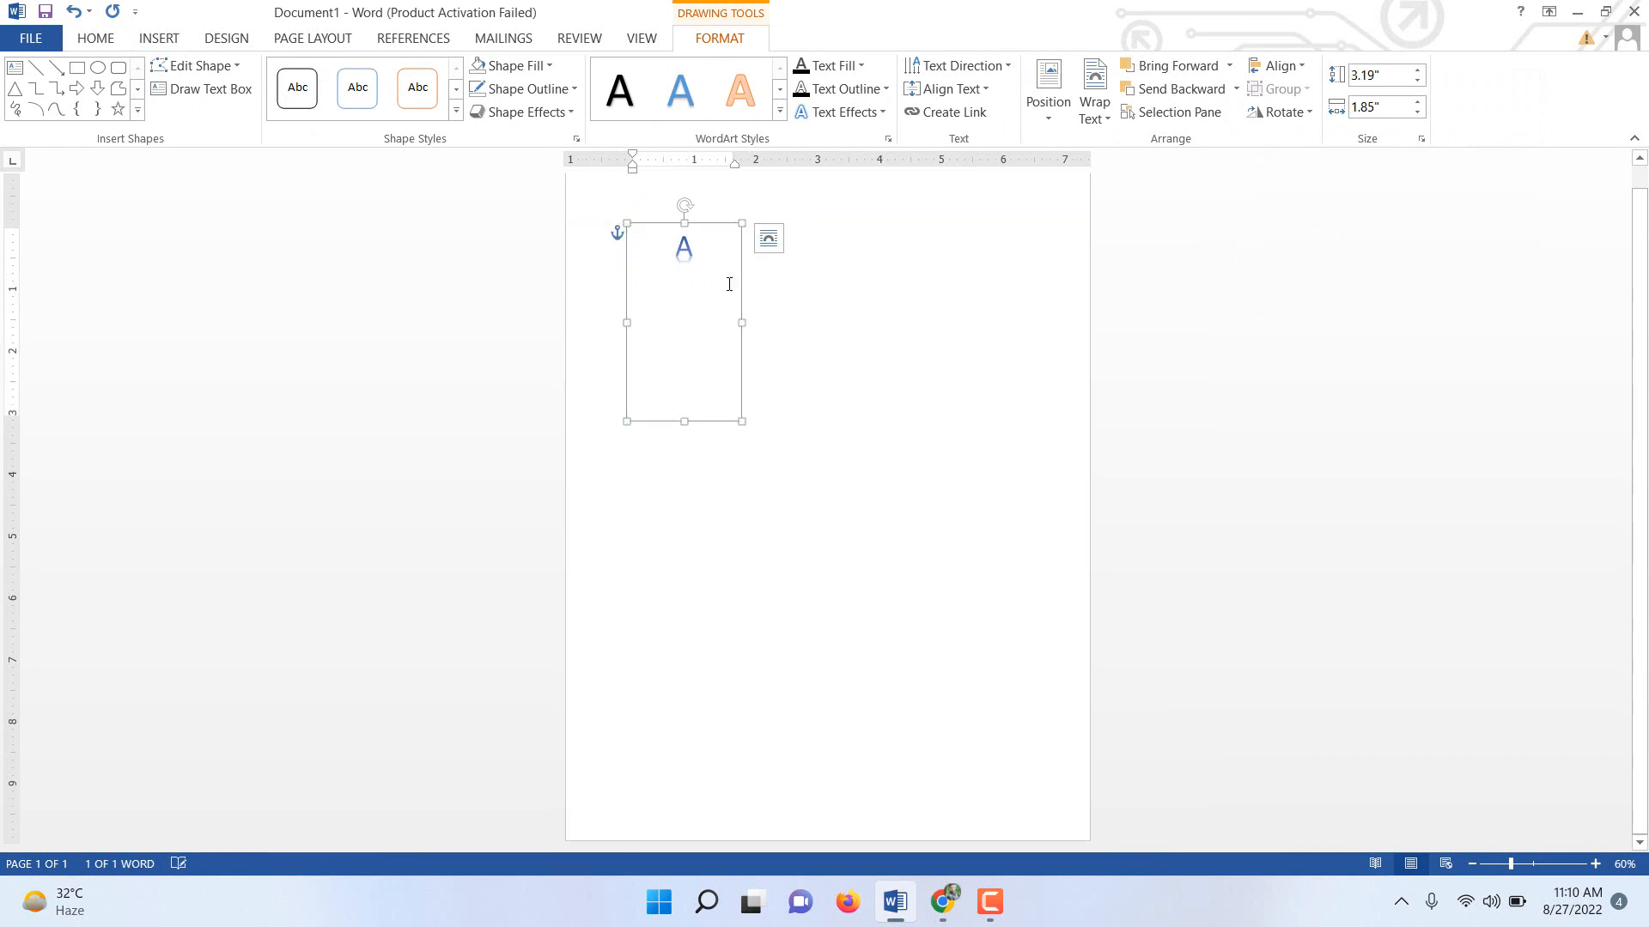
# - Increase the font size of the WordArt letter A until it nearly spans the width of its box
pyautogui.doubleClick(695, 257)
pyautogui.click(820, 193)
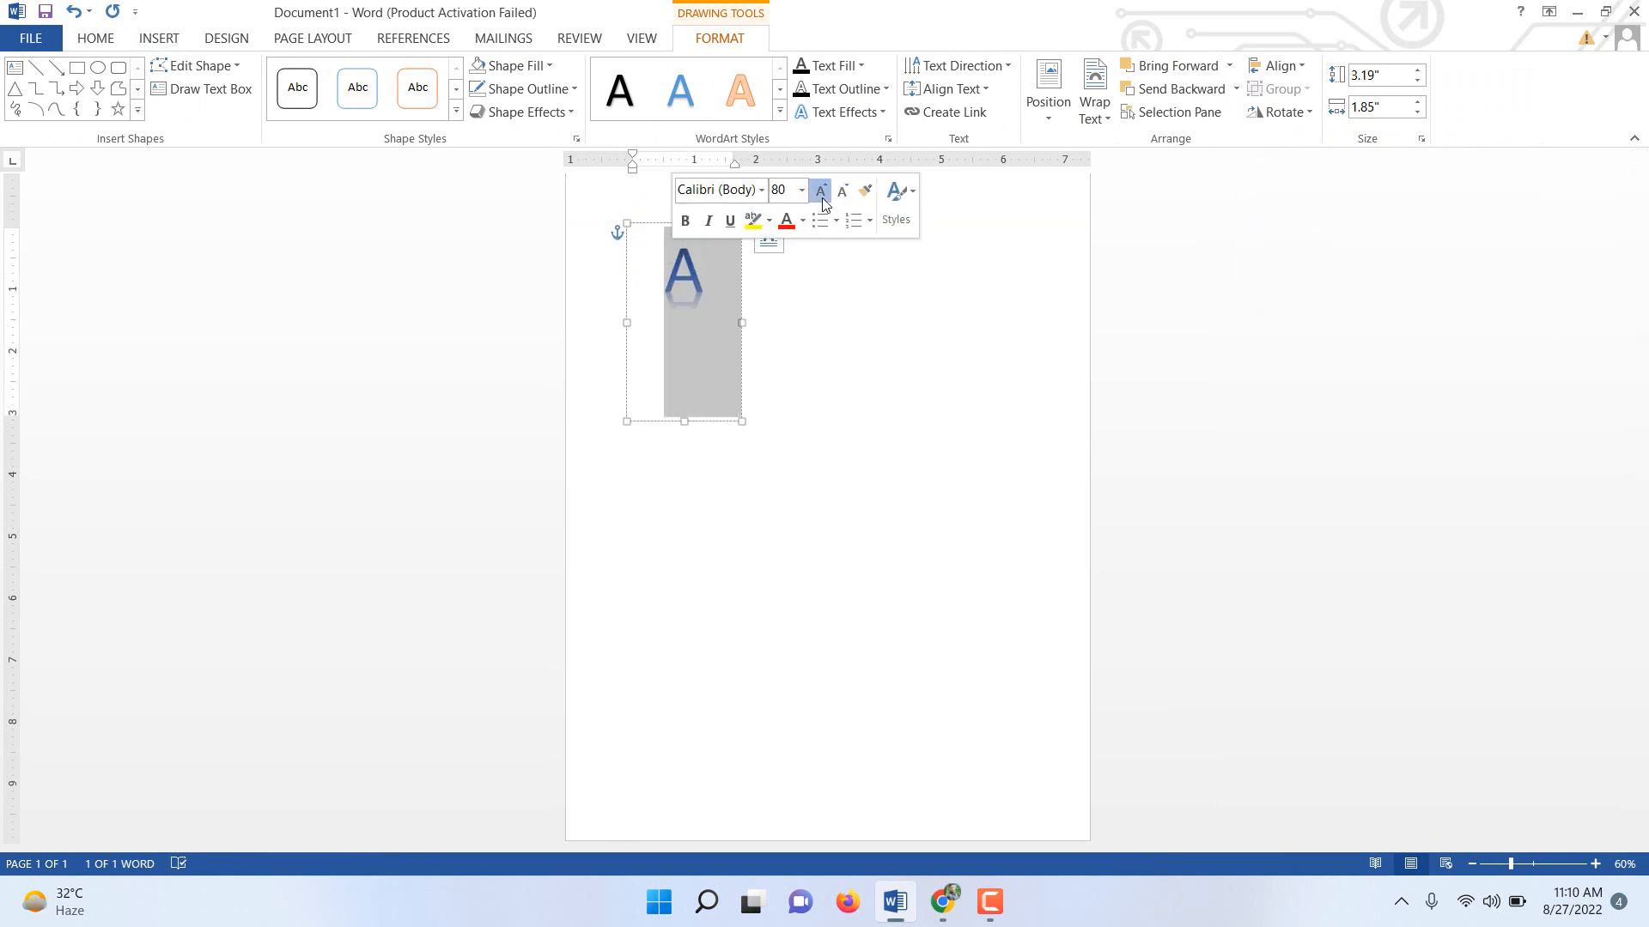
pyautogui.click(821, 192)
pyautogui.click(820, 192)
pyautogui.click(821, 192)
pyautogui.click(829, 574)
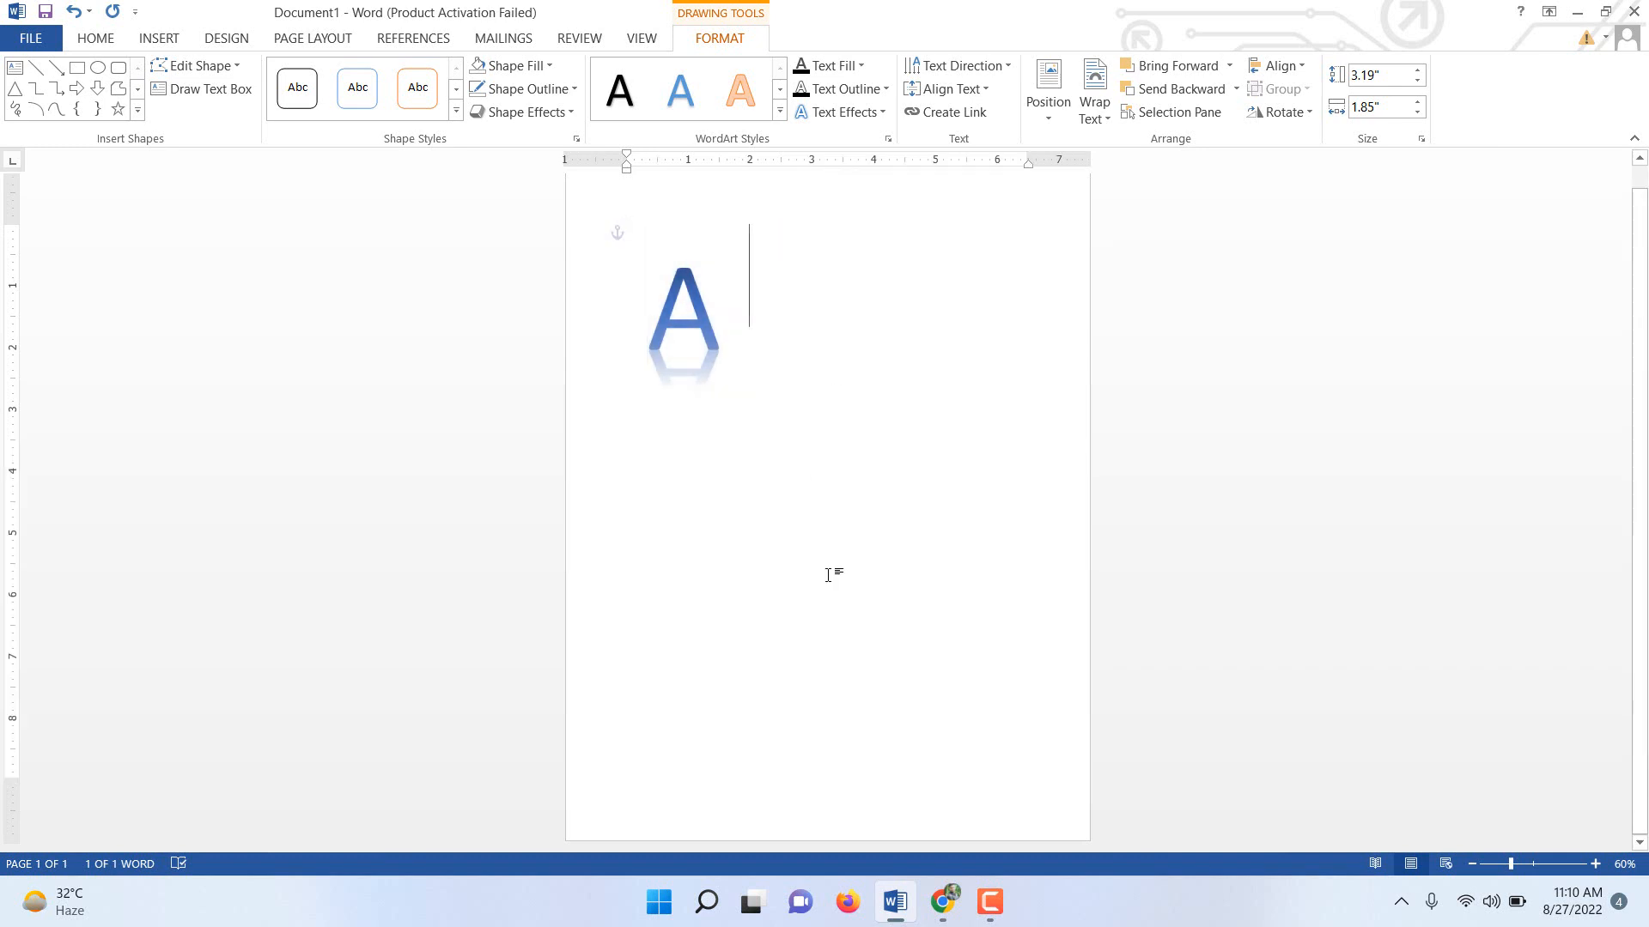
# - Delete the WordArt letter A together with its box from the page
pyautogui.click(698, 419)
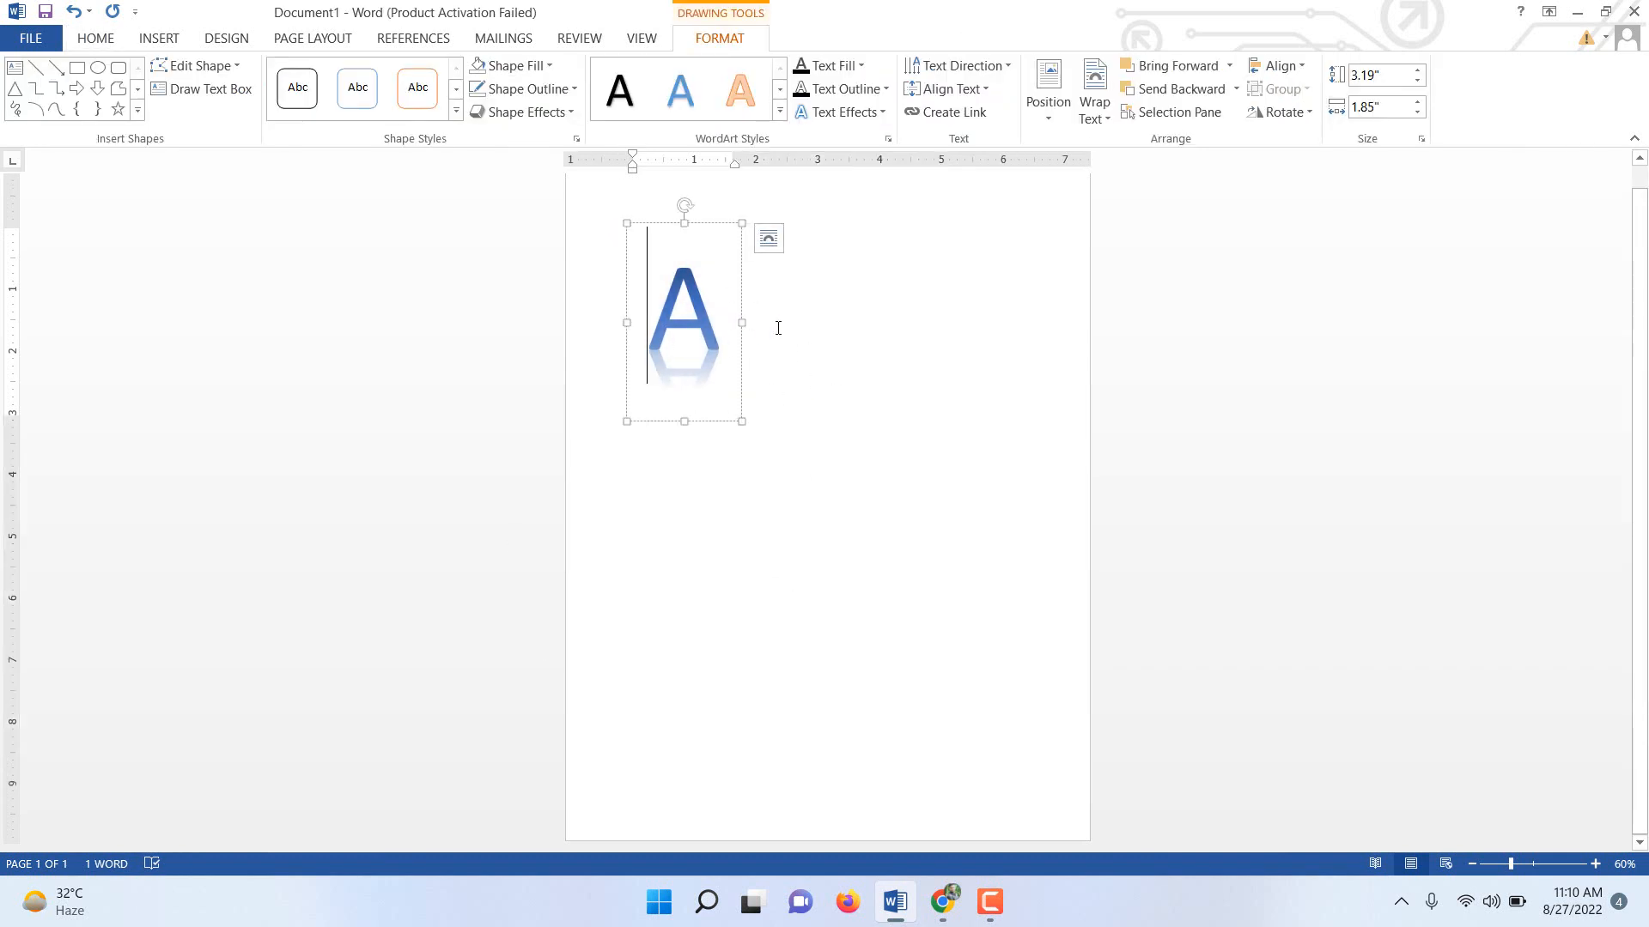
pyautogui.click(778, 328)
pyautogui.doubleClick(664, 331)
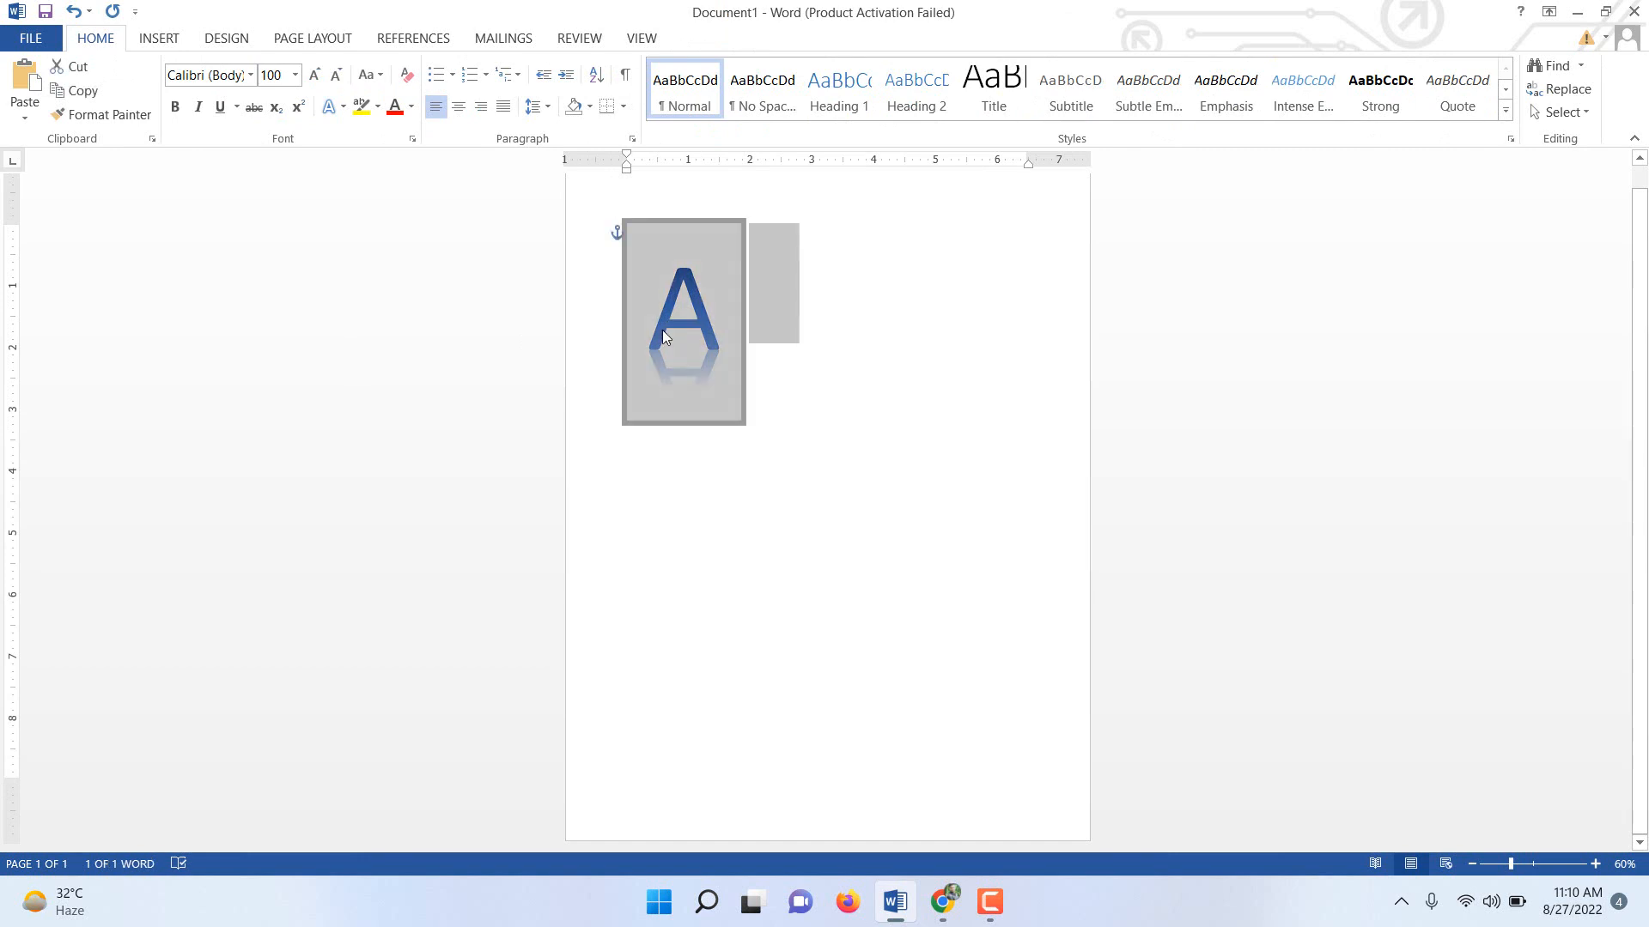
pyautogui.press('Delete')
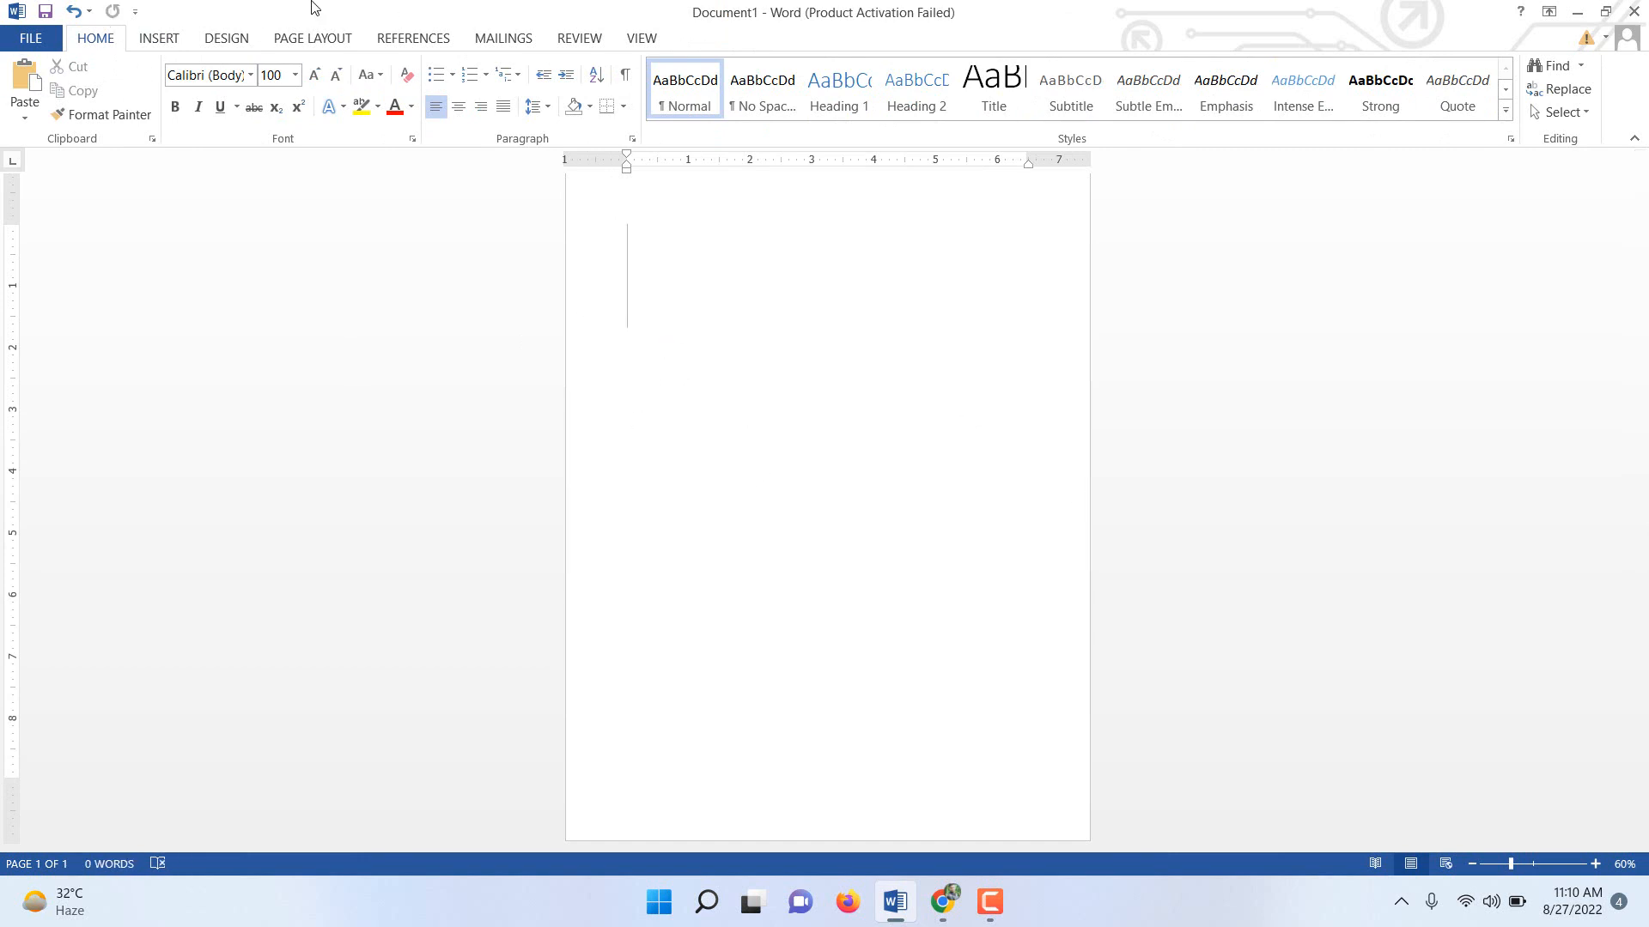
# - Insert WordArt in the blue-outlined white style of the gallery's first row and replace its placeholder text with "a"
pyautogui.click(187, 43)
pyautogui.click(1234, 82)
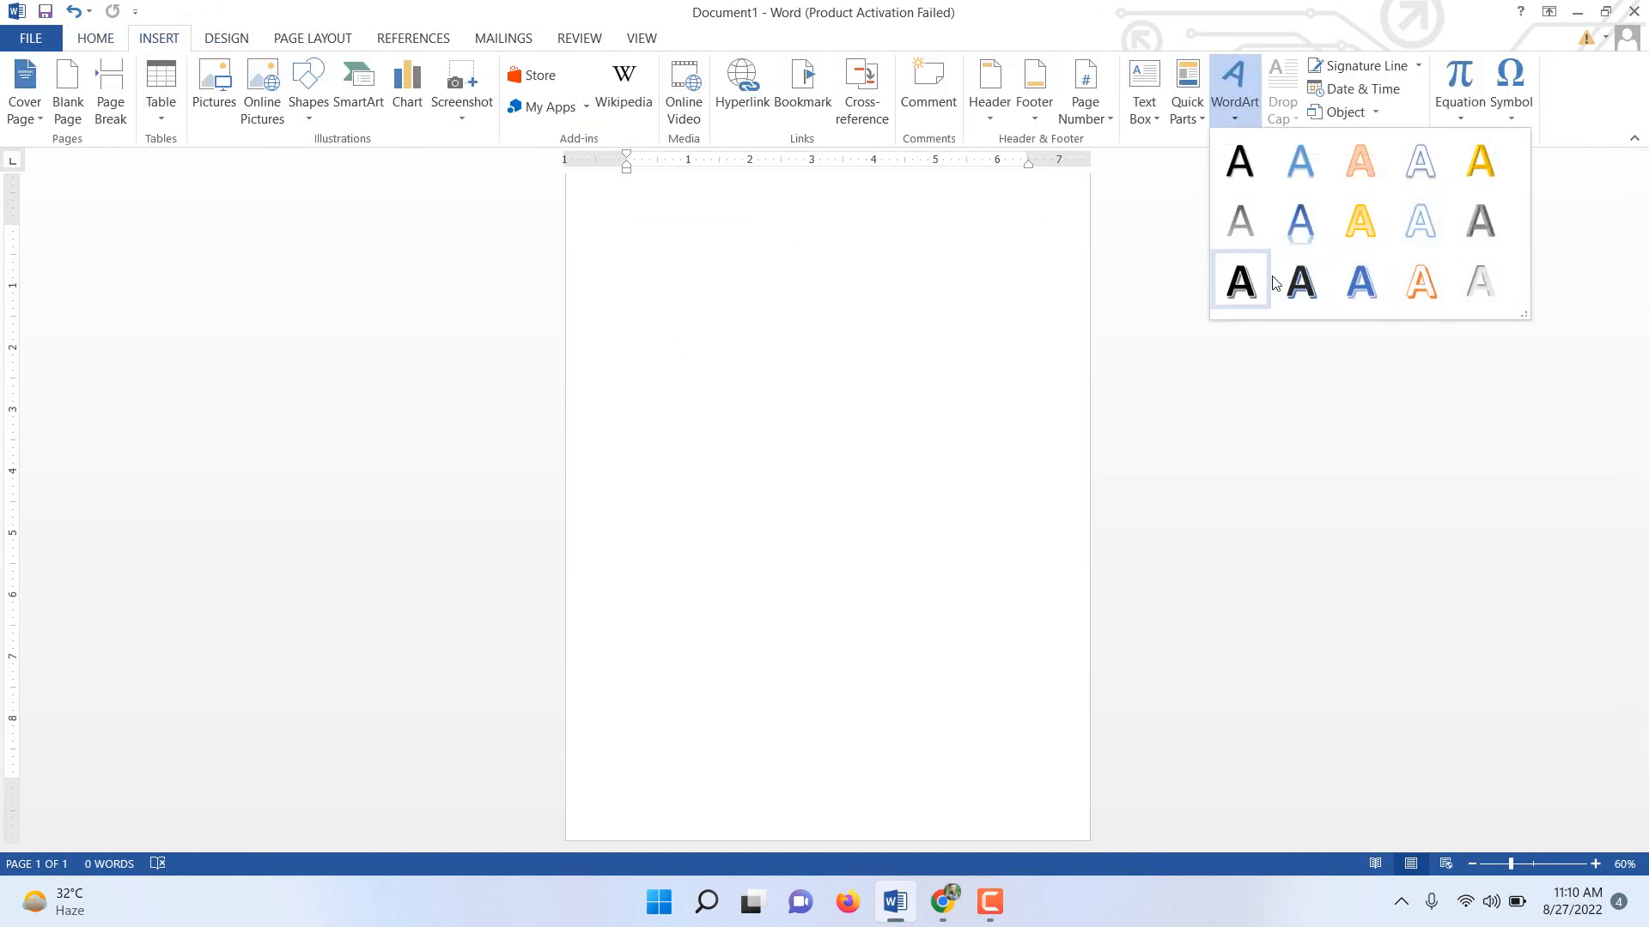
pyautogui.click(1418, 176)
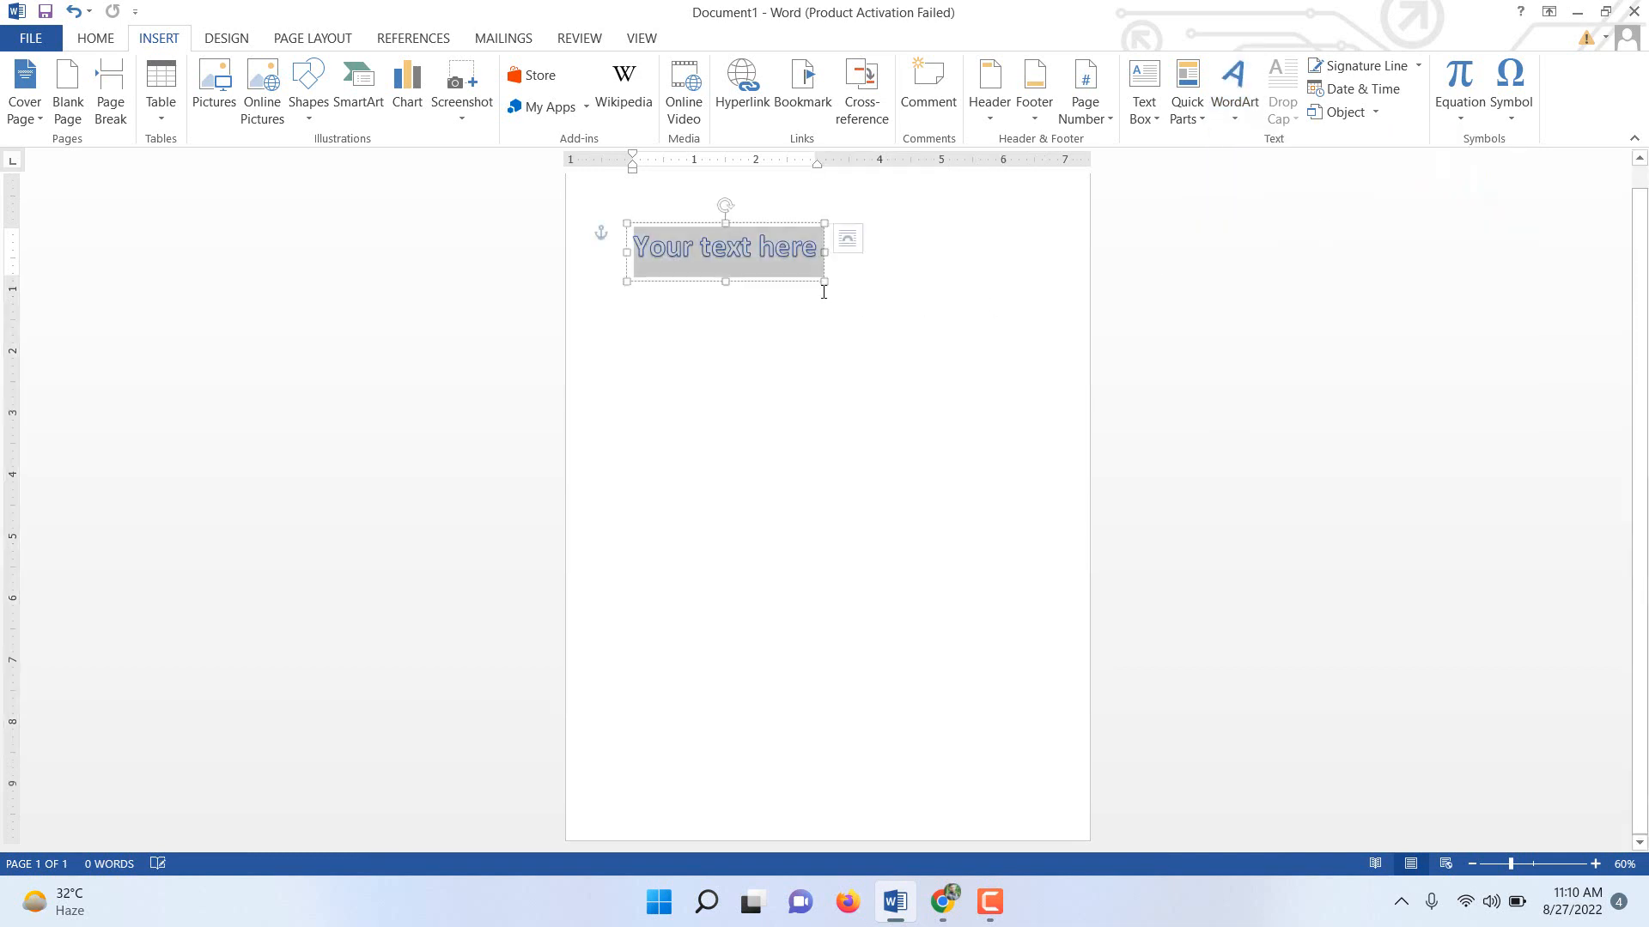
pyautogui.click(771, 262)
pyautogui.tripleClick(770, 262)
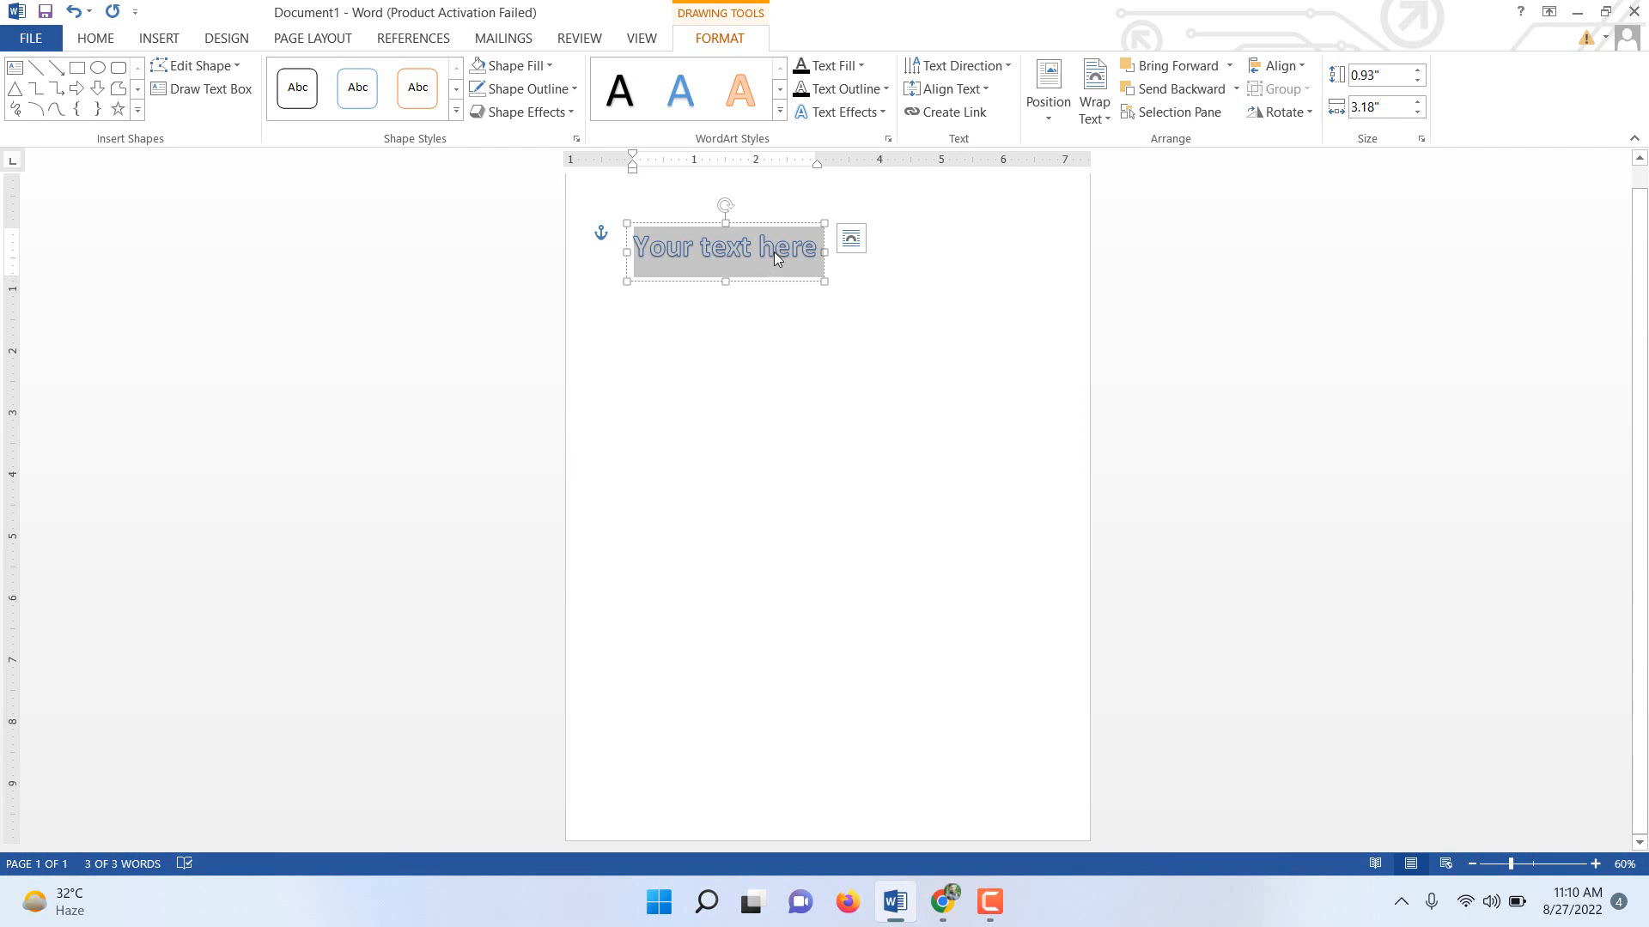
pyautogui.write('a')
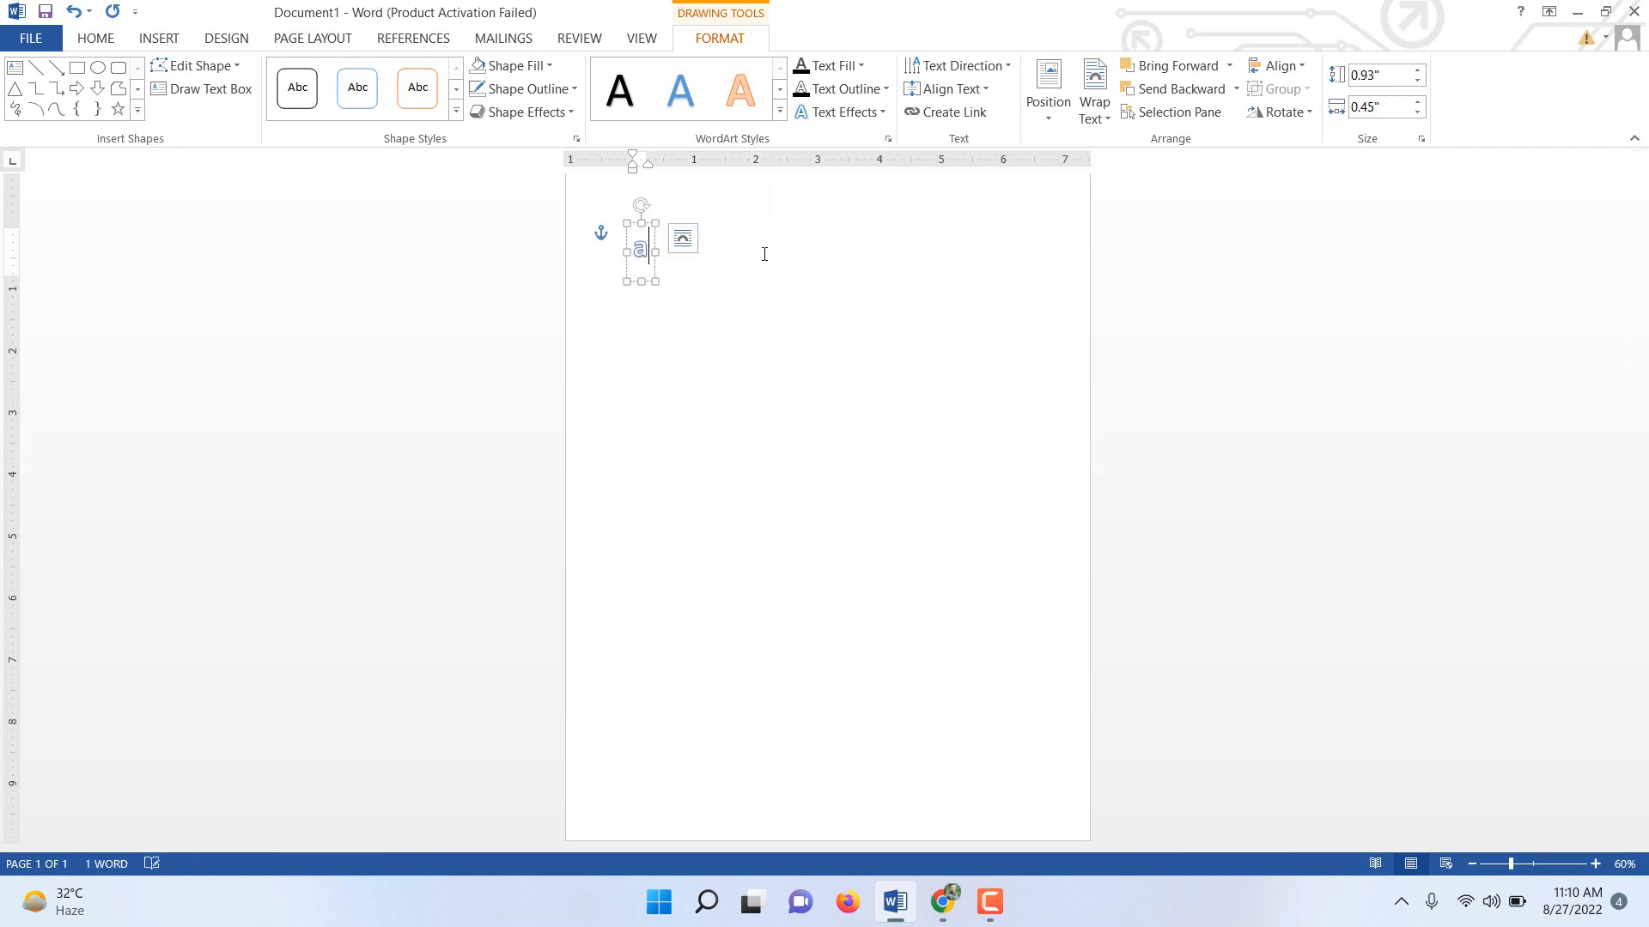
# - Enlarge the WordArt box to about 4.93" high by 5.79" wide and increase the letter's font size past 150 pt
pyautogui.moveTo(653, 283); pyautogui.dragTo(986, 528)
pyautogui.doubleClick(805, 251)
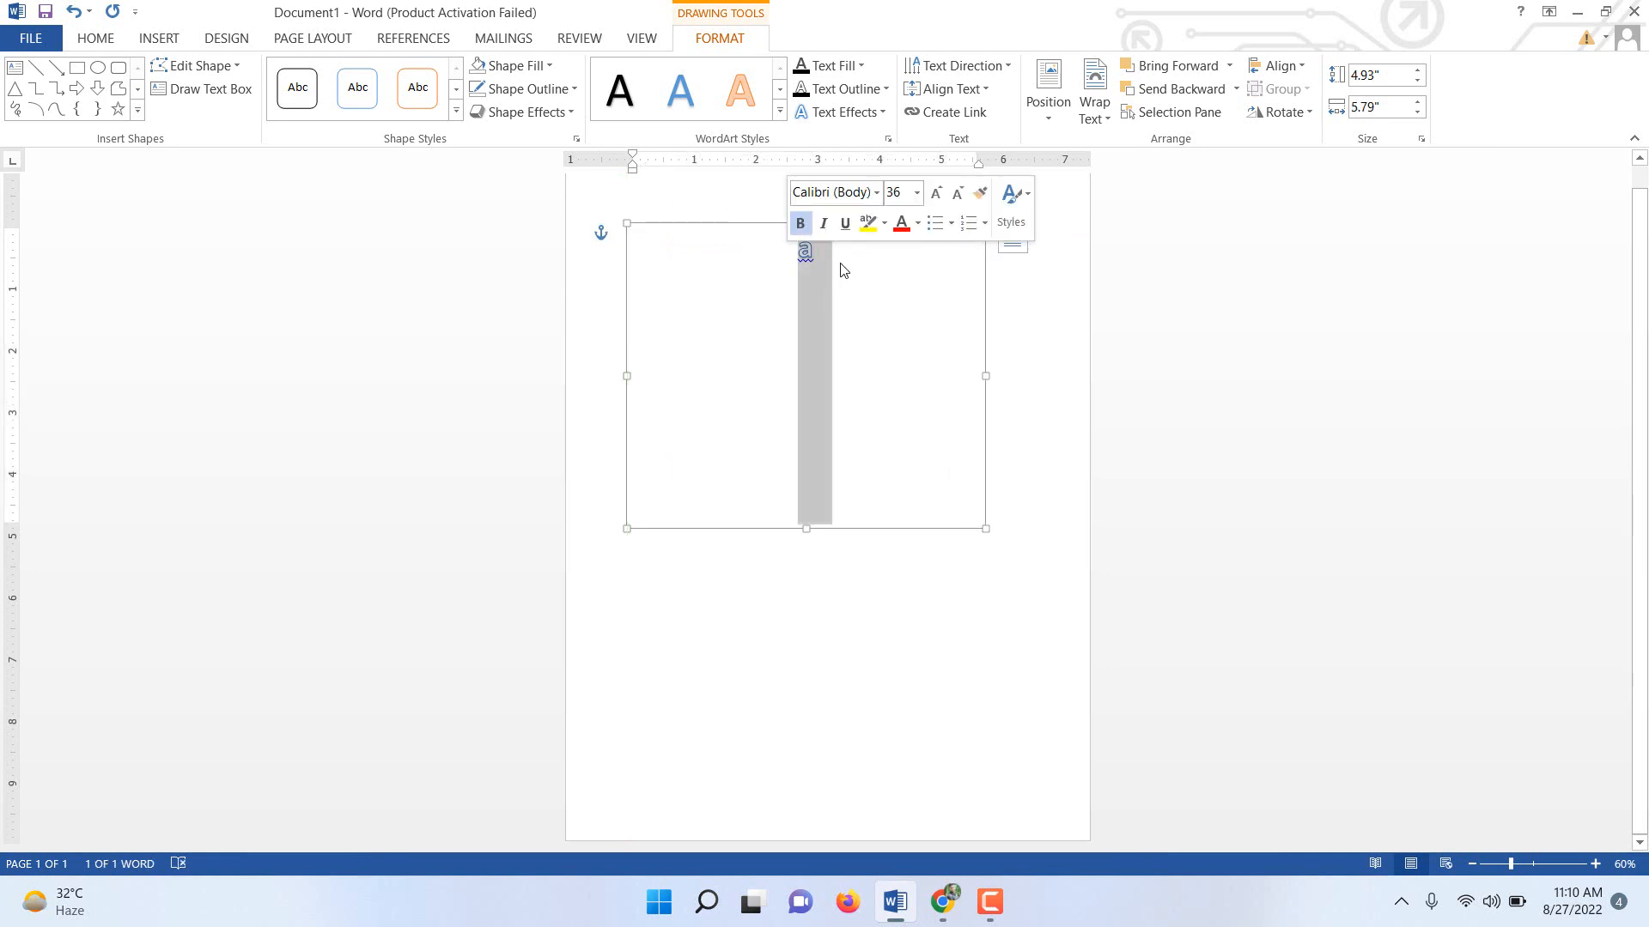
pyautogui.click(936, 193)
pyautogui.click(935, 193)
pyautogui.click(936, 193)
pyautogui.click(936, 193)
pyautogui.click(936, 193)
pyautogui.click(936, 194)
pyautogui.click(936, 193)
pyautogui.click(936, 193)
pyautogui.click(935, 193)
pyautogui.click(936, 193)
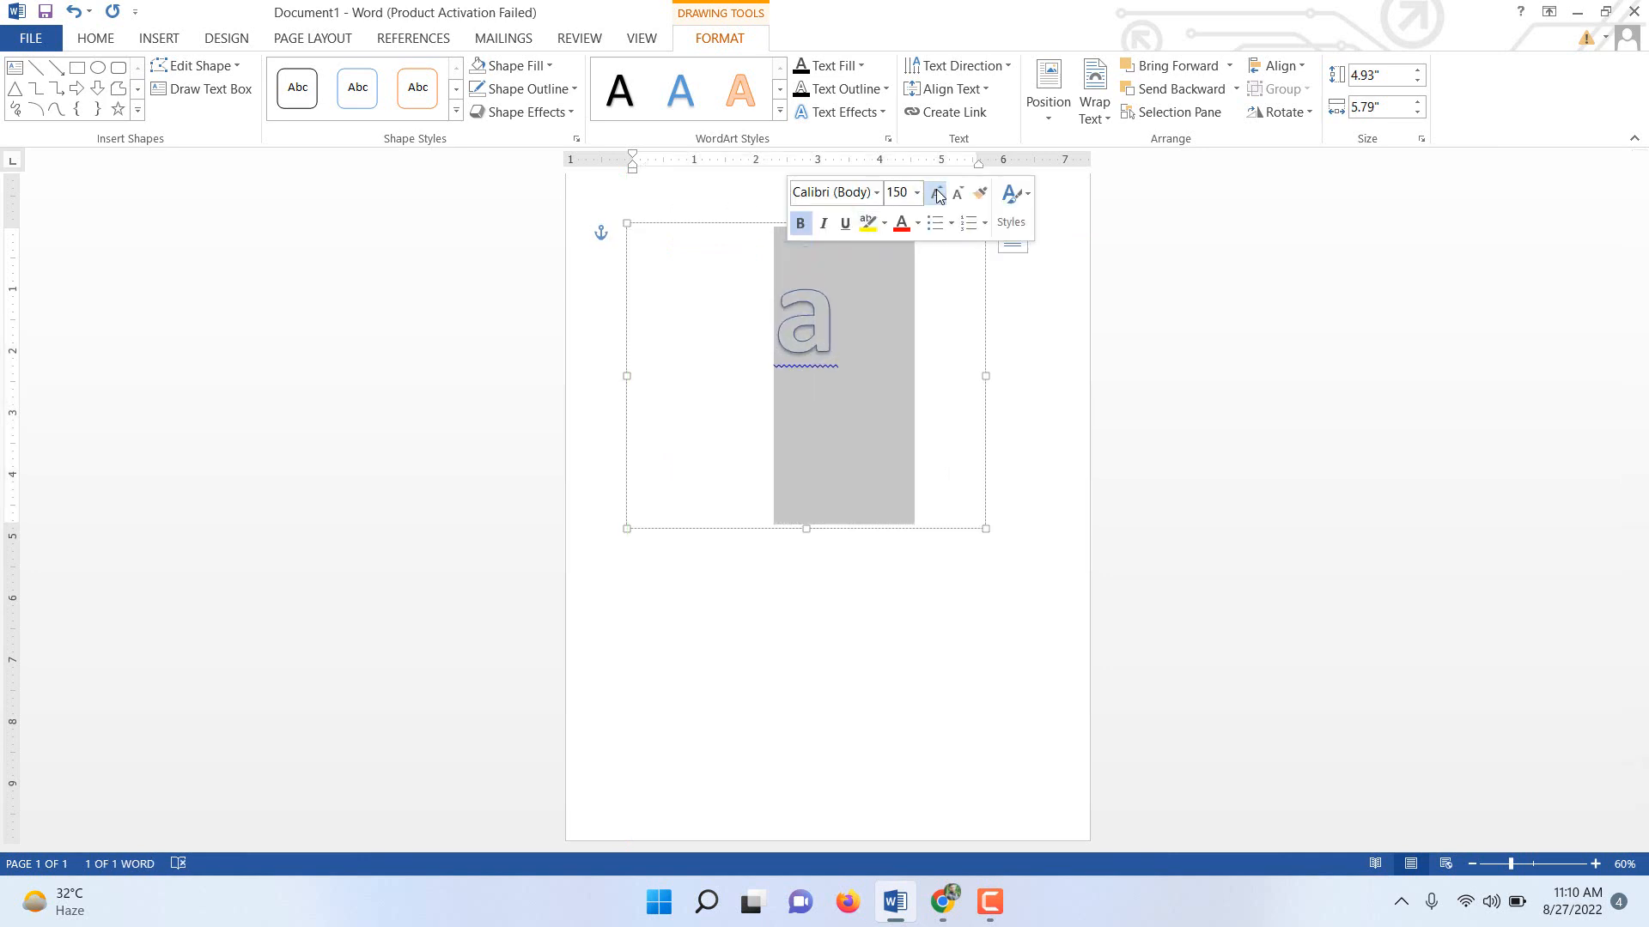
pyautogui.click(936, 193)
pyautogui.click(895, 461)
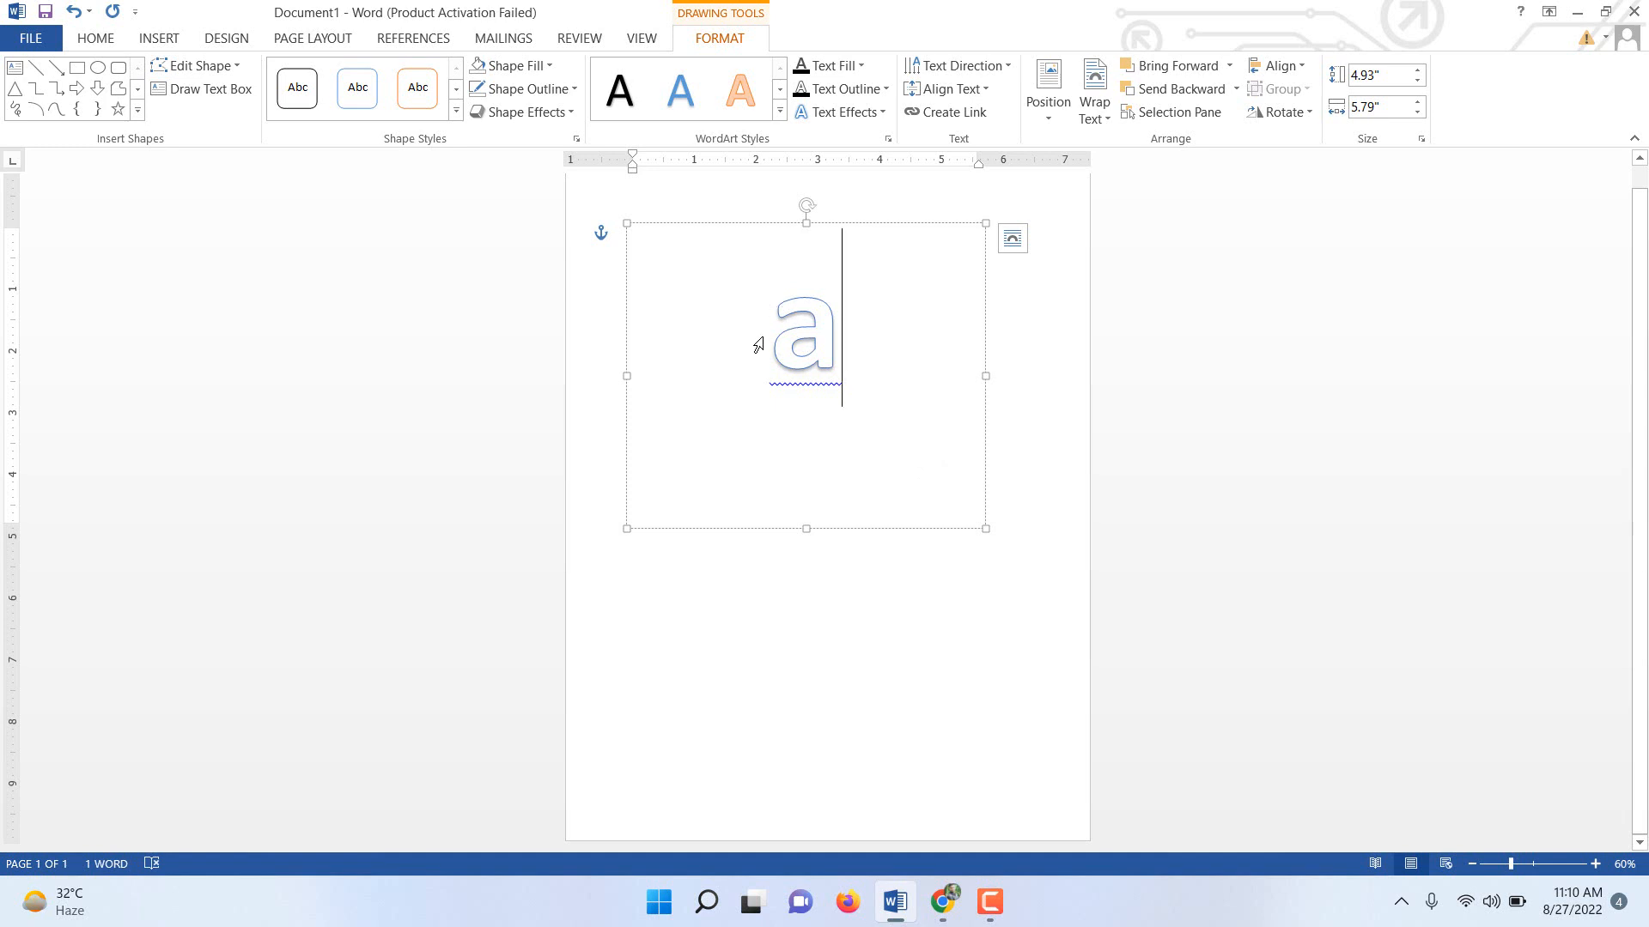
# - Delete the outlined WordArt box containing the letter "a"
pyautogui.hotkey('ctrl', 'a')
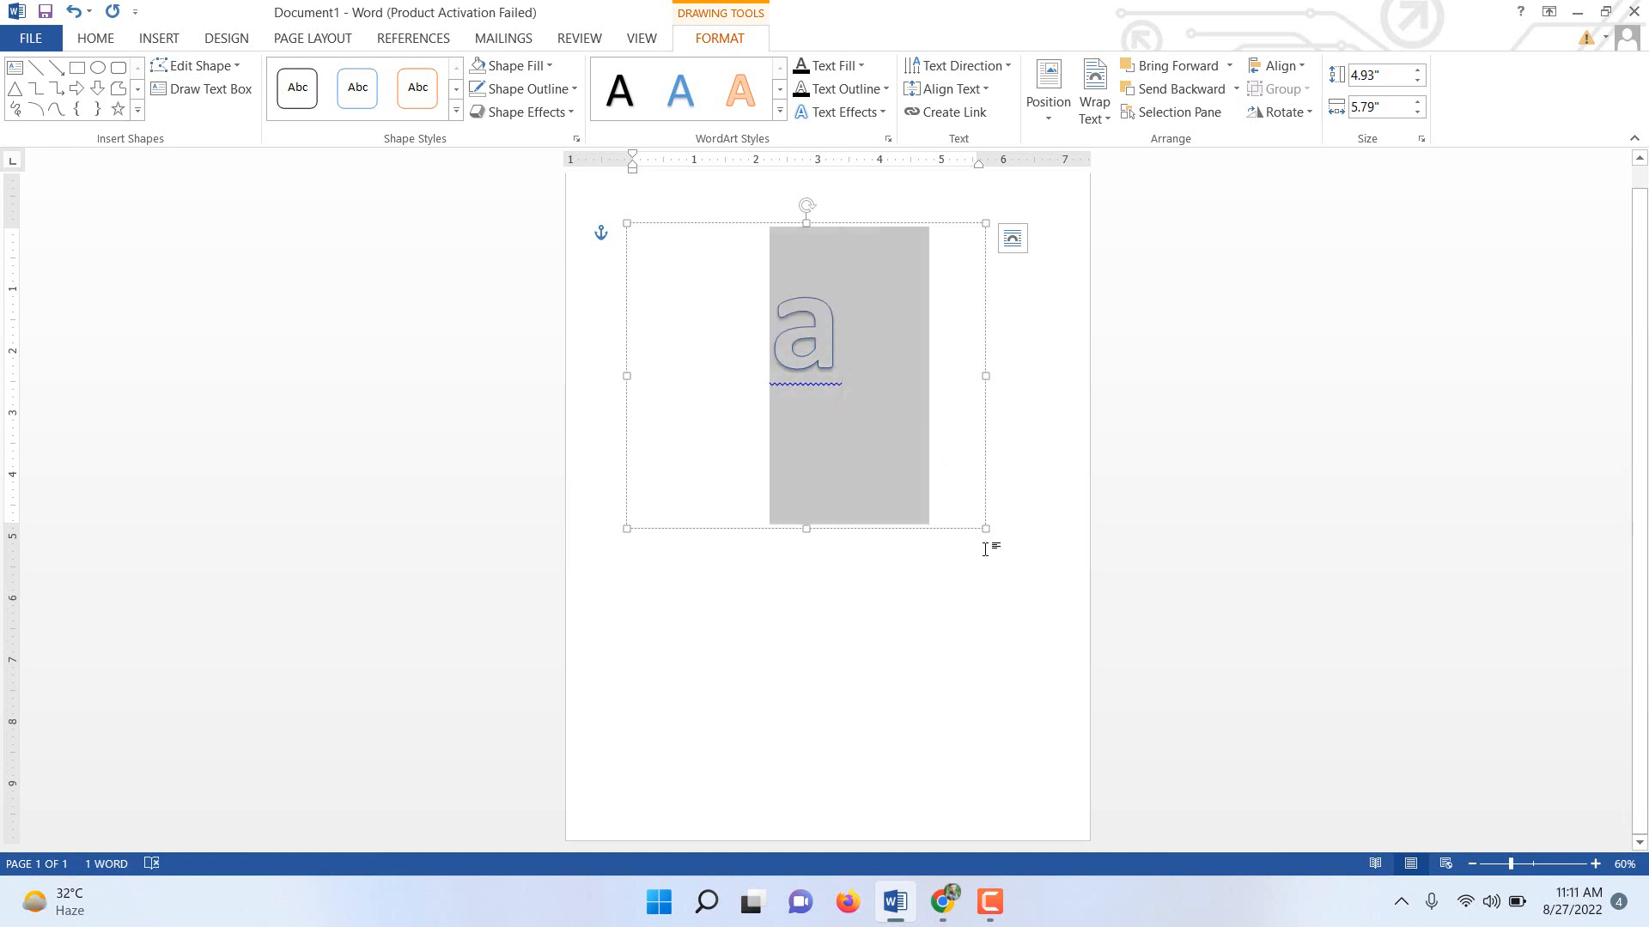
pyautogui.click(918, 532)
pyautogui.press('Delete')
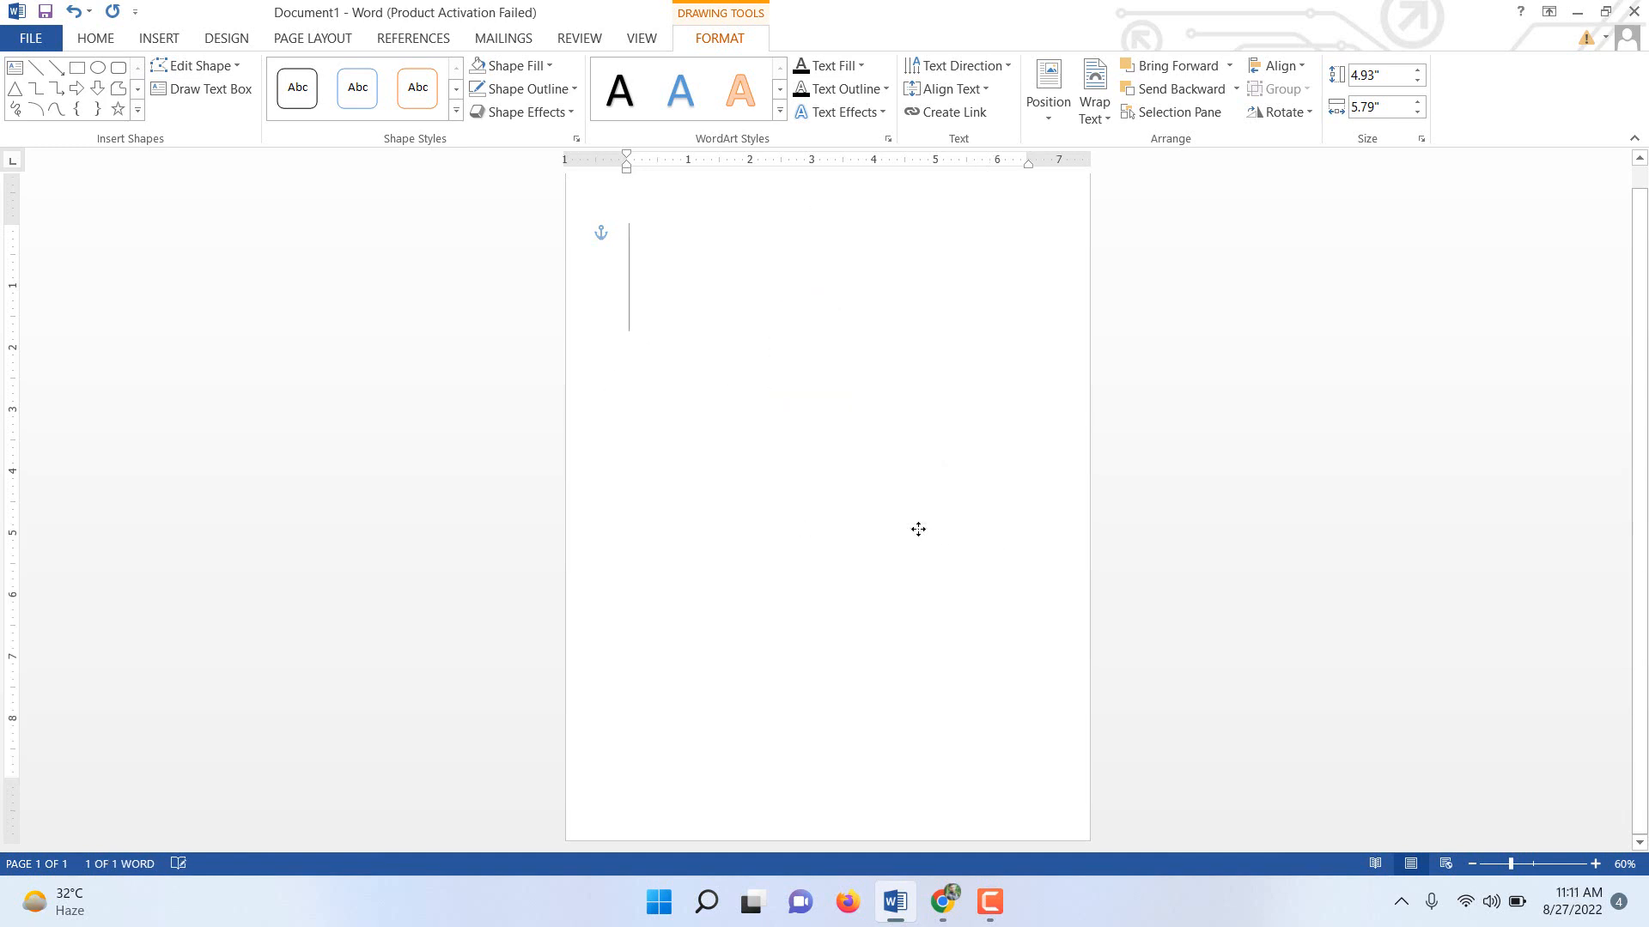
# - Set the font size for the empty paragraph to 24 pt
pyautogui.click(163, 43)
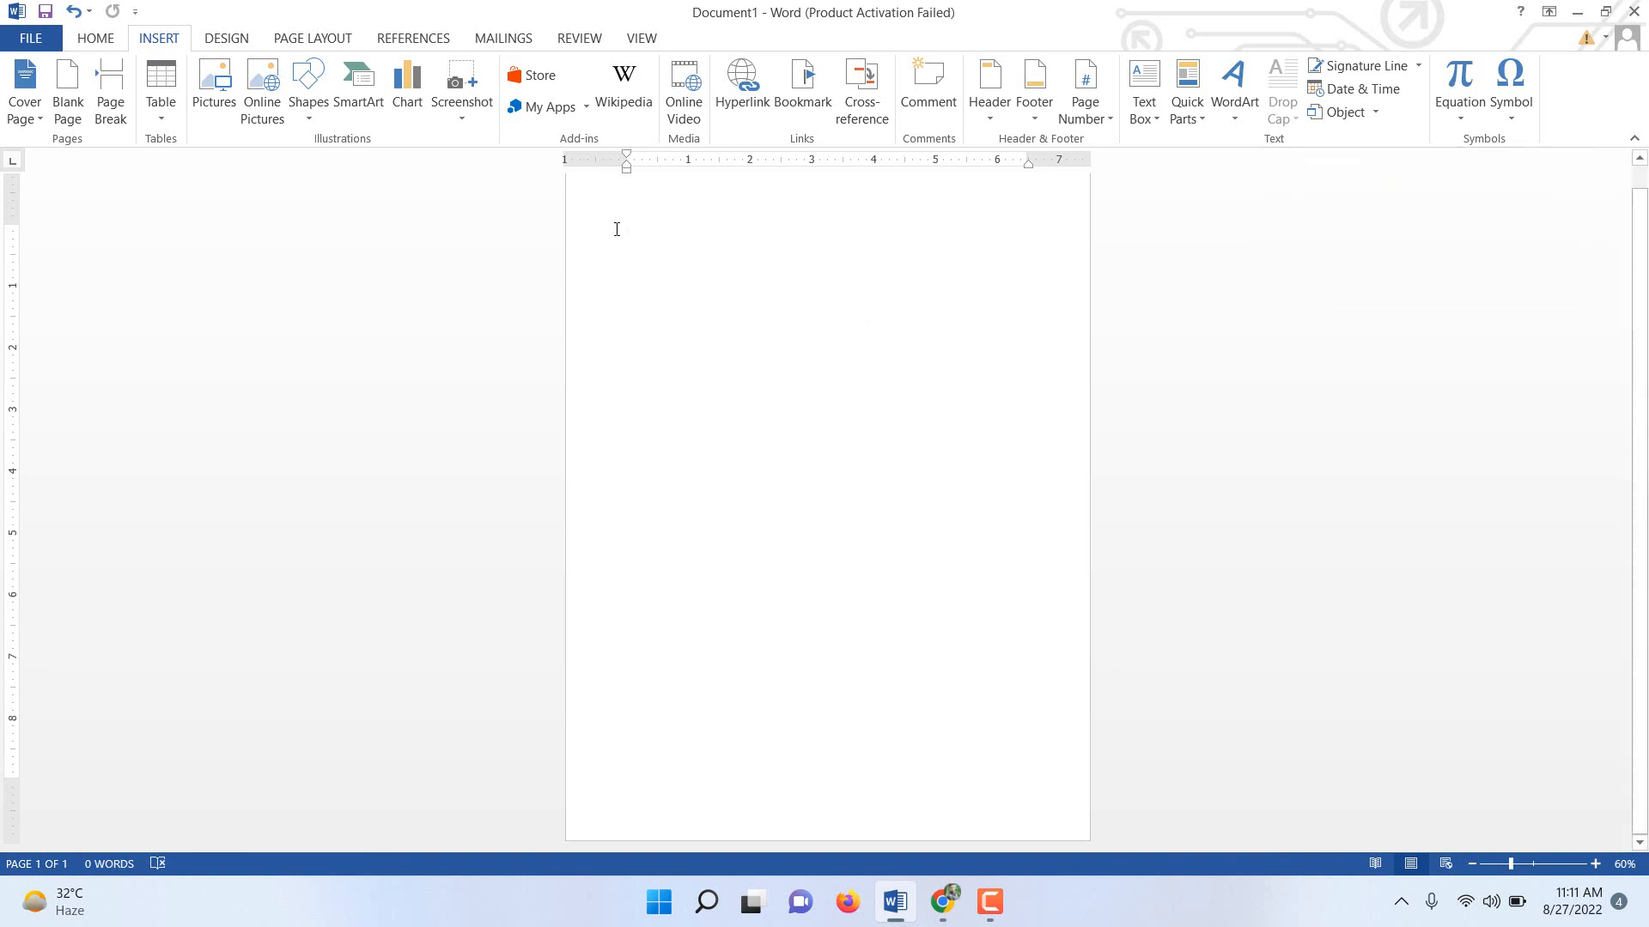
pyautogui.click(245, 43)
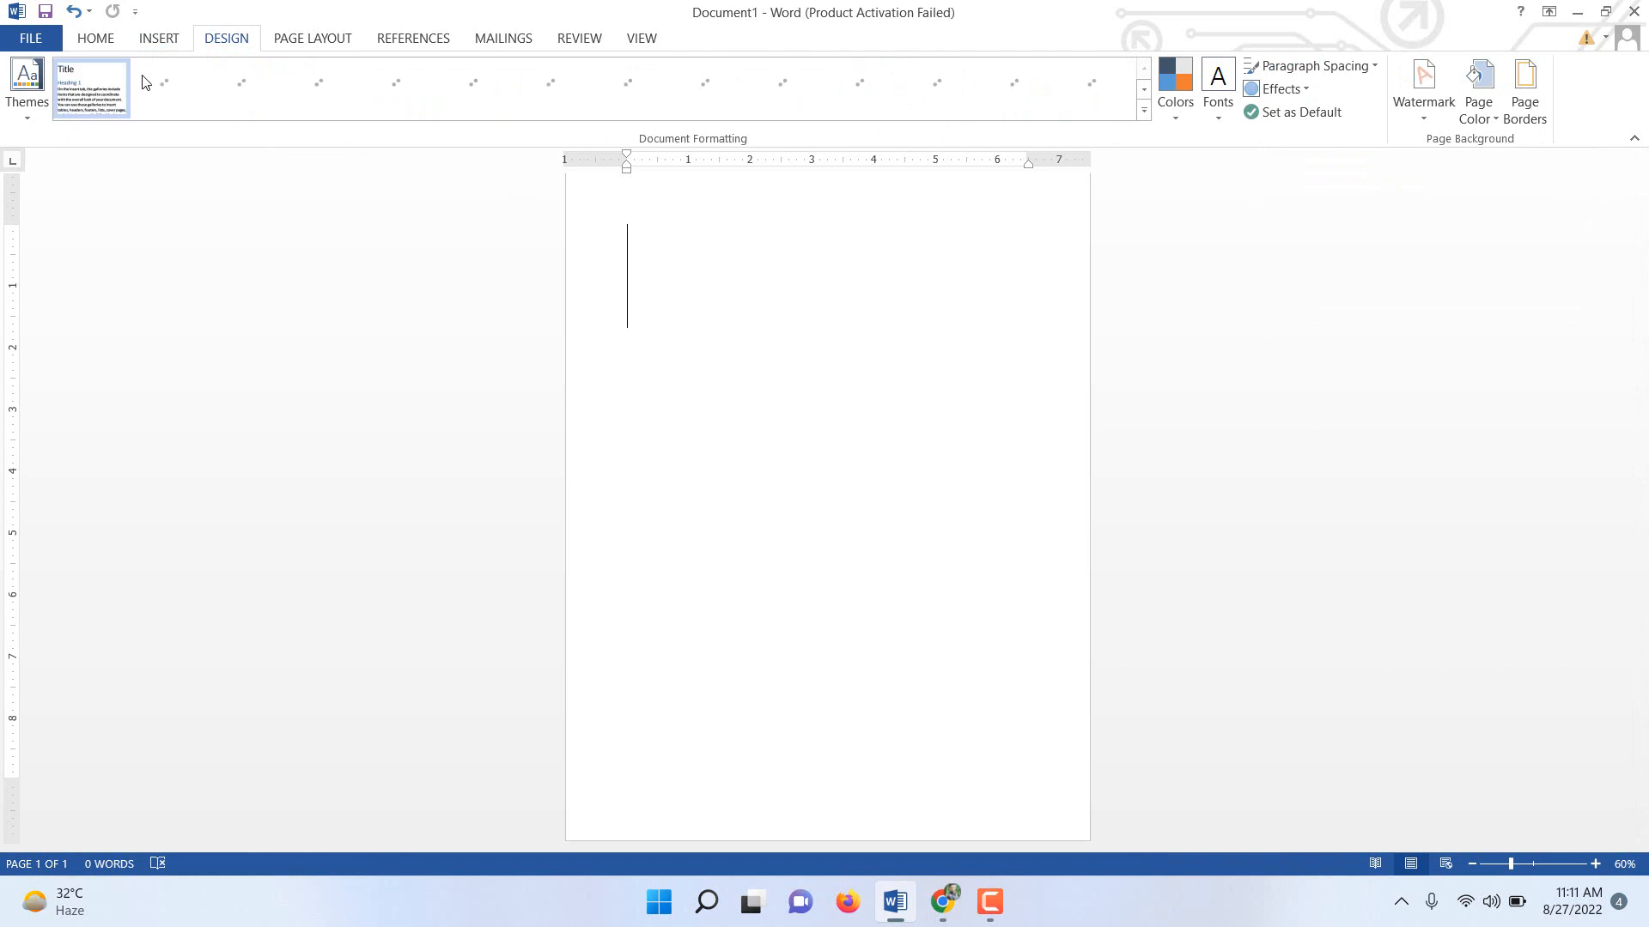
pyautogui.click(90, 43)
pyautogui.click(262, 76)
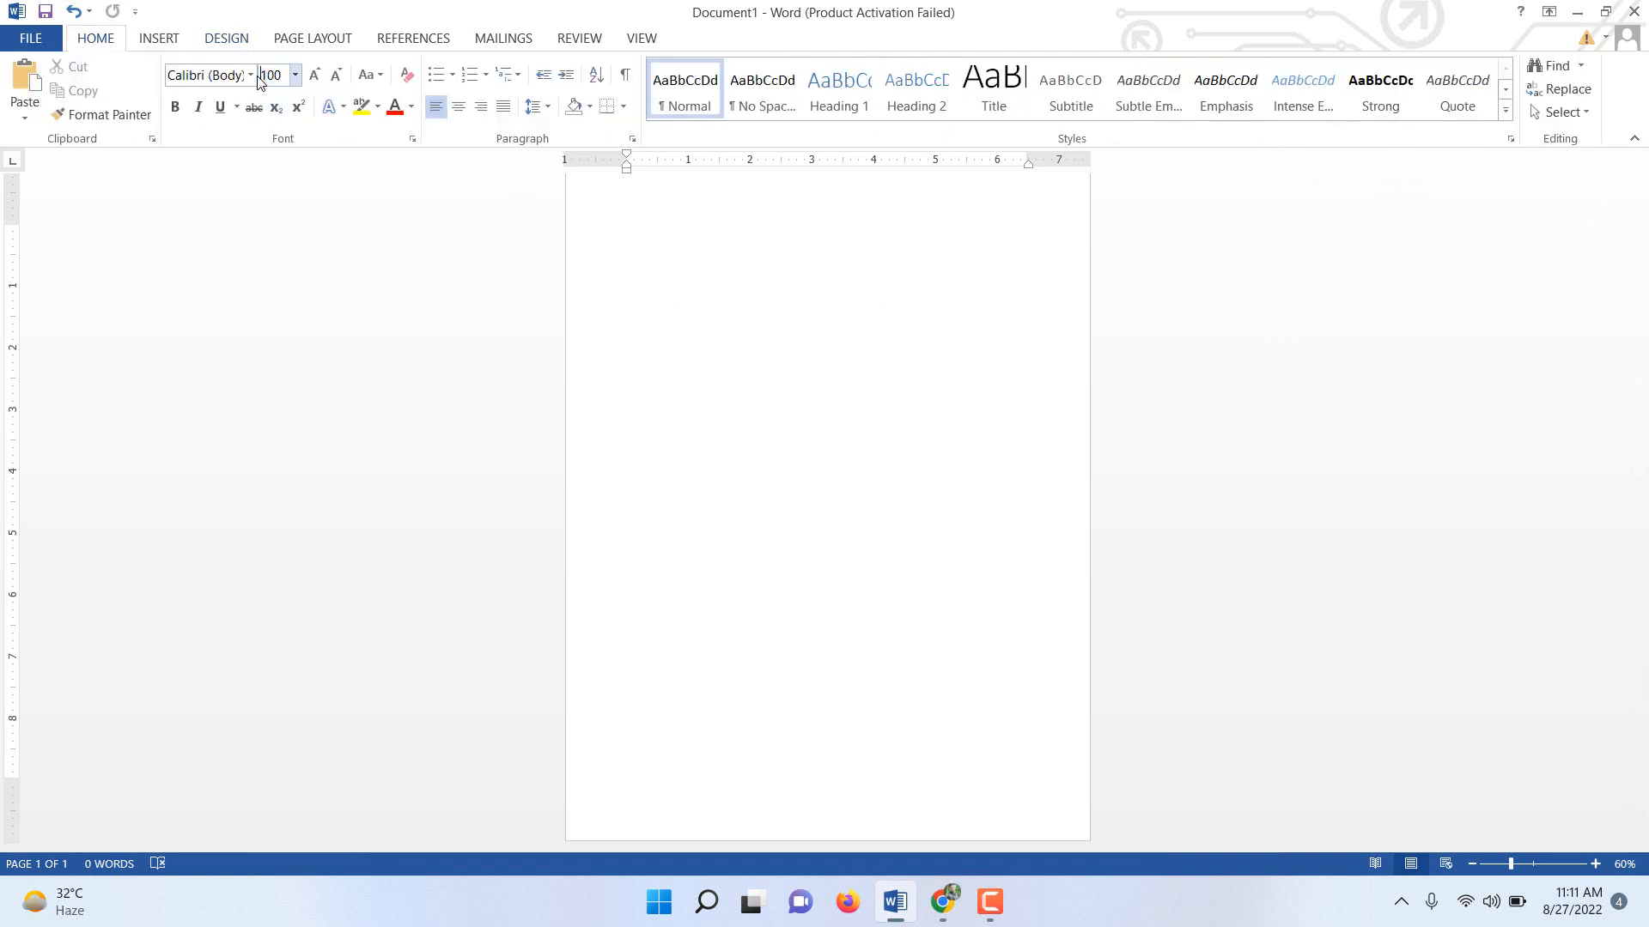
pyautogui.doubleClick(258, 76)
pyautogui.write('24')
pyautogui.press('Return')
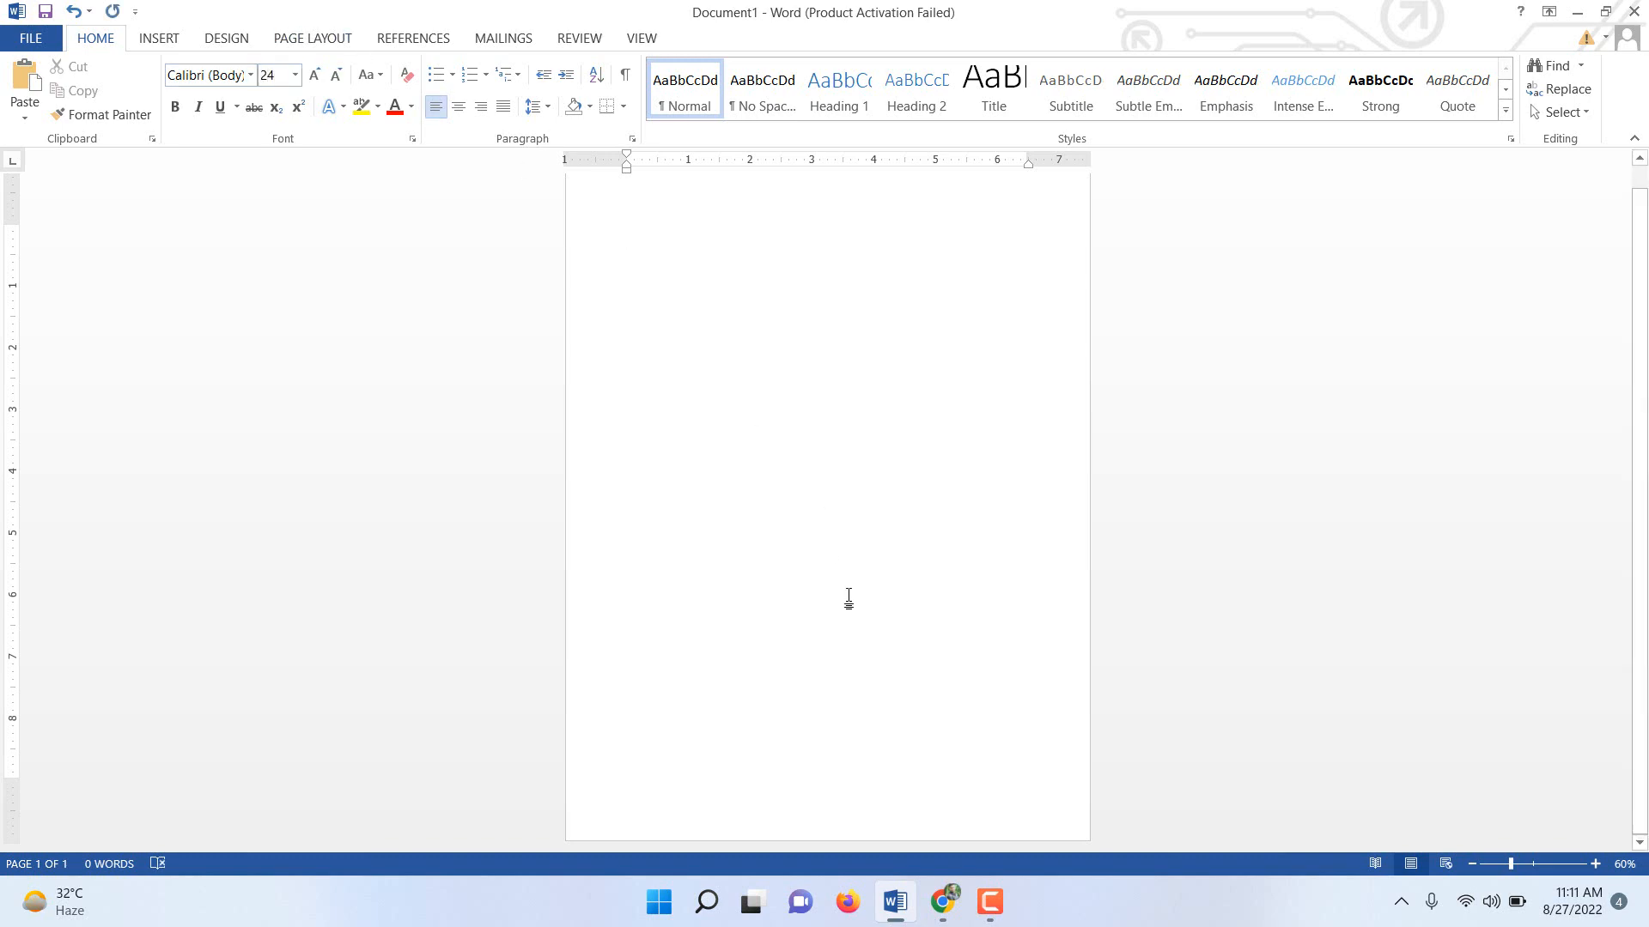
# - Copy the "What is Lorem Ipsum?" paragraph from lipsum.com in Chrome and paste it into the blank Word document
pyautogui.click(942, 902)
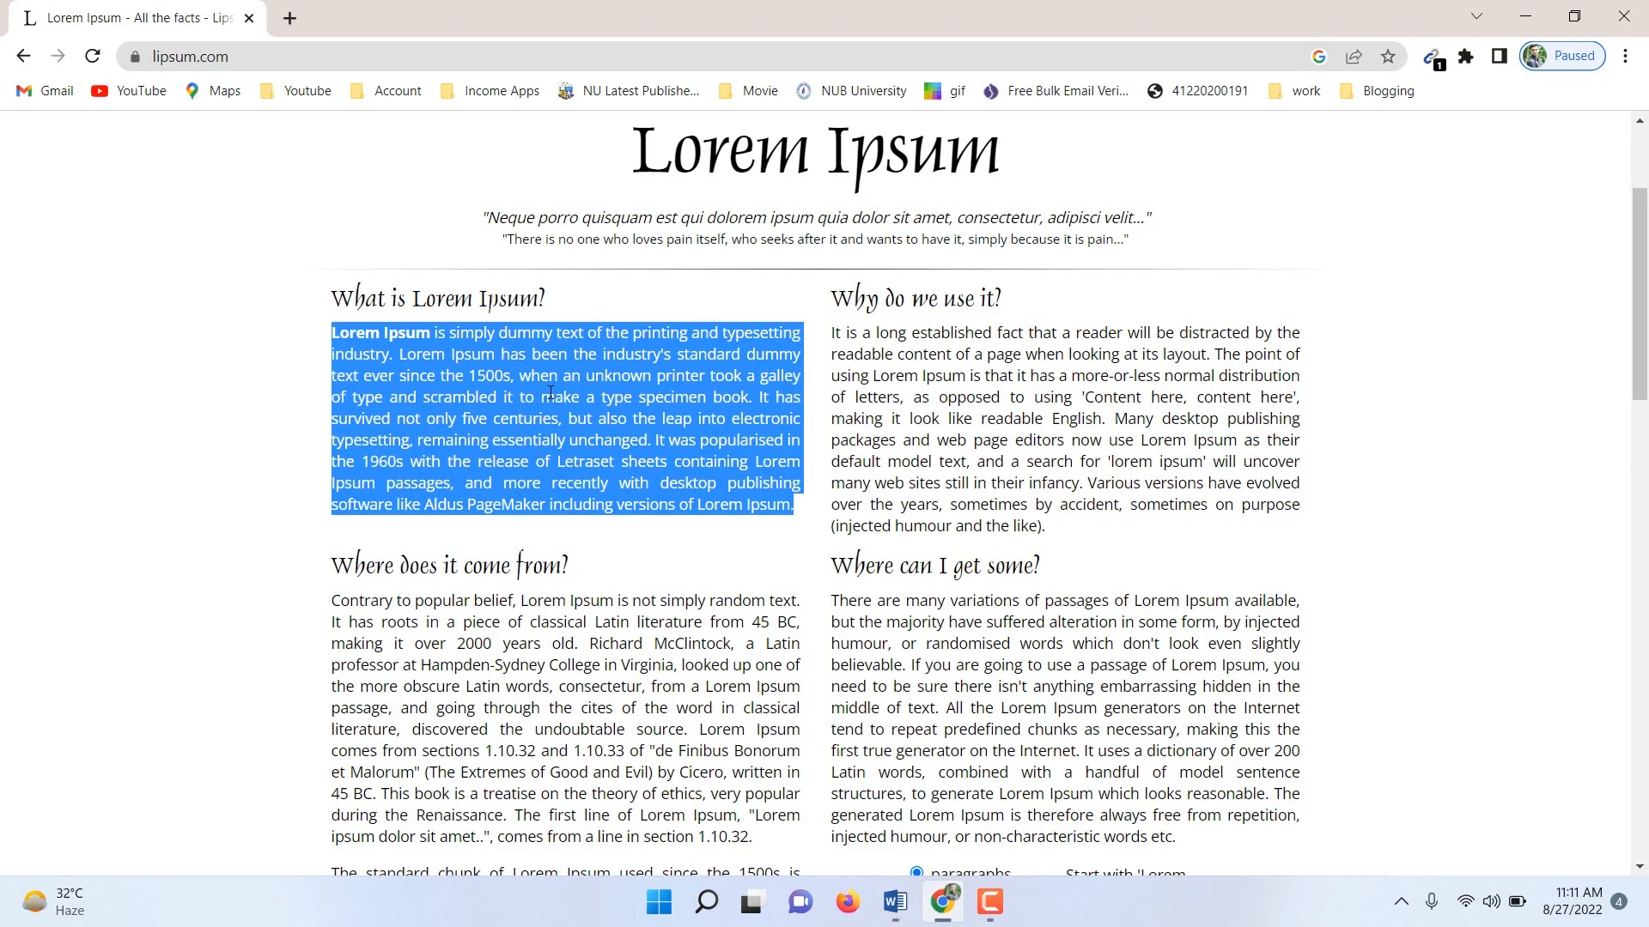
pyautogui.click(1525, 16)
pyautogui.write("Lorem Ipsum is simply dummy text of the printing and typesetting industry. Lorem Ipsum has been the industry's standard dummy text ever since the 1500s, when an unknown printer took a galley of type and scrambled it to make a type specimen book. It has survived not only five centuries, but also the leap into electronic typesetting, remaining essentially unchanged. It was popularised in the 1960s with the release of Letraset sheets containing Lorem Ipsum passages, and more recently with desktop publishing software like Aldus PageMaker including versions of Lorem Ipsum.")
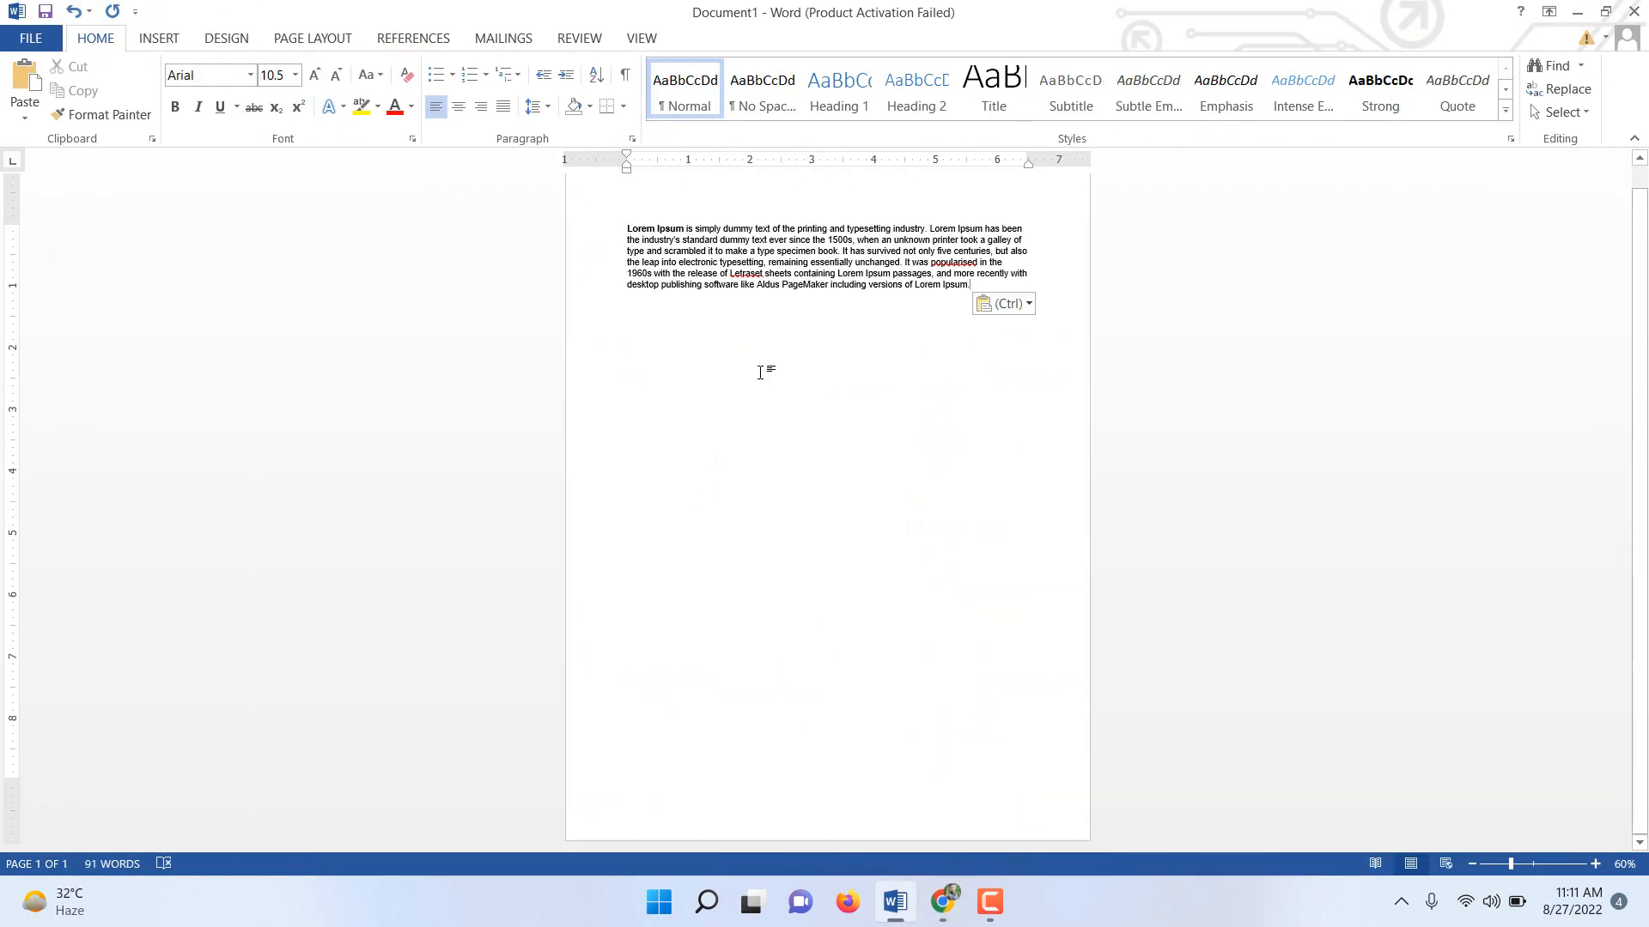
pyautogui.keyDown('ctrl'); pyautogui.scroll(6, 760, 372); pyautogui.keyUp('ctrl')
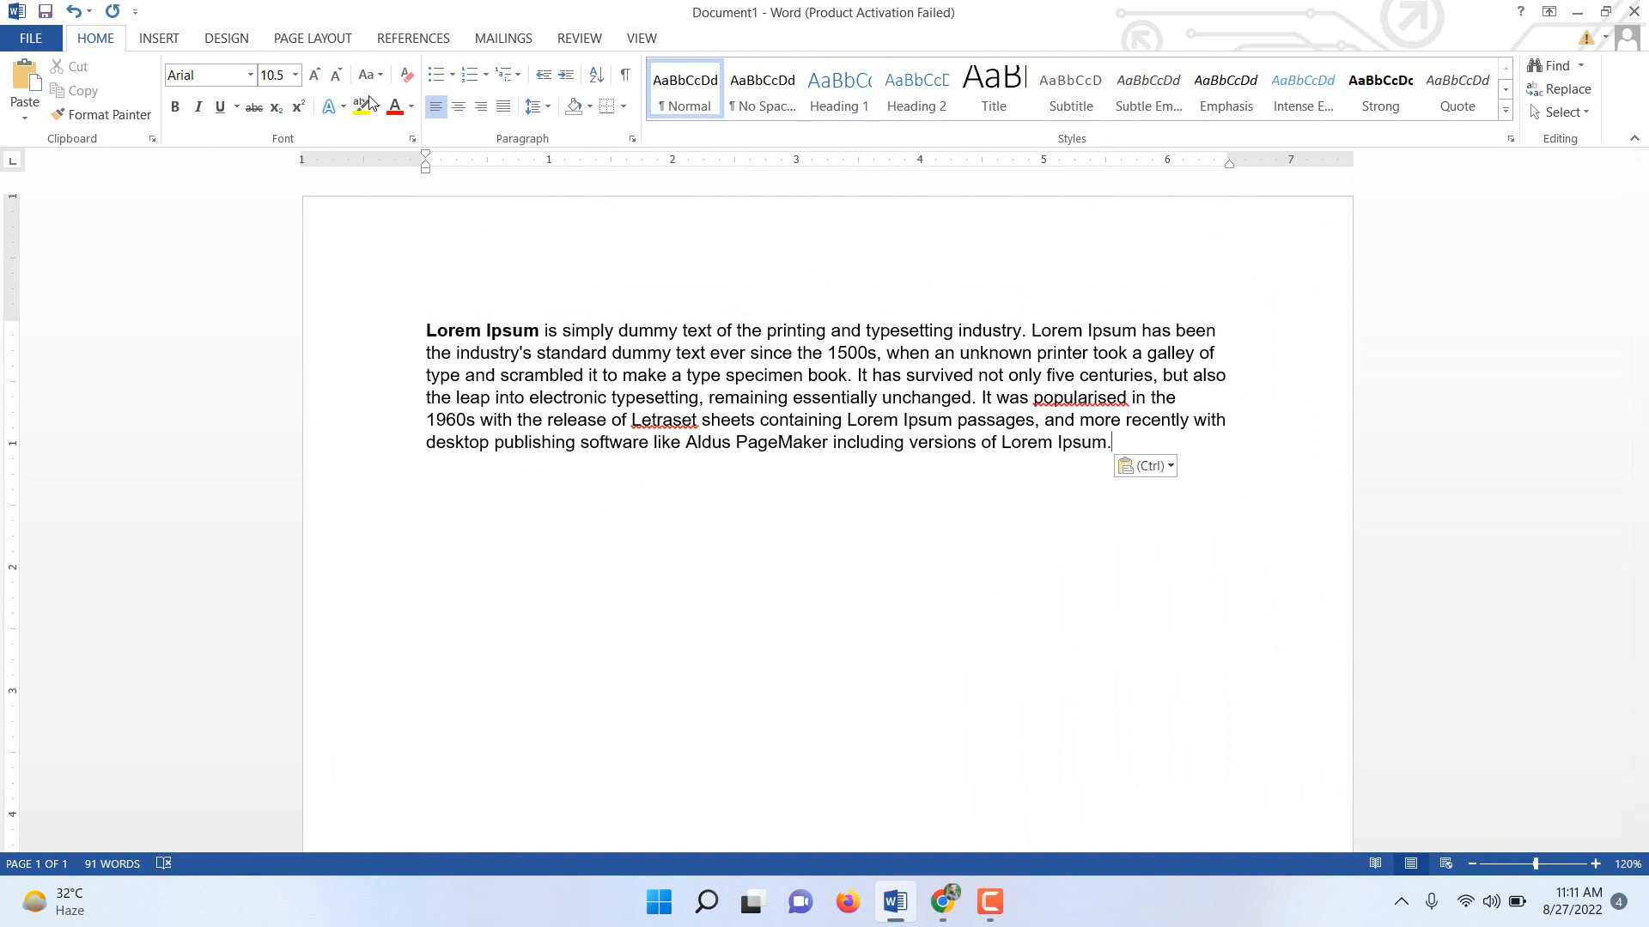
# - Apply a Dropped drop cap to the first letter of the Lorem Ipsum paragraph
pyautogui.click(187, 39)
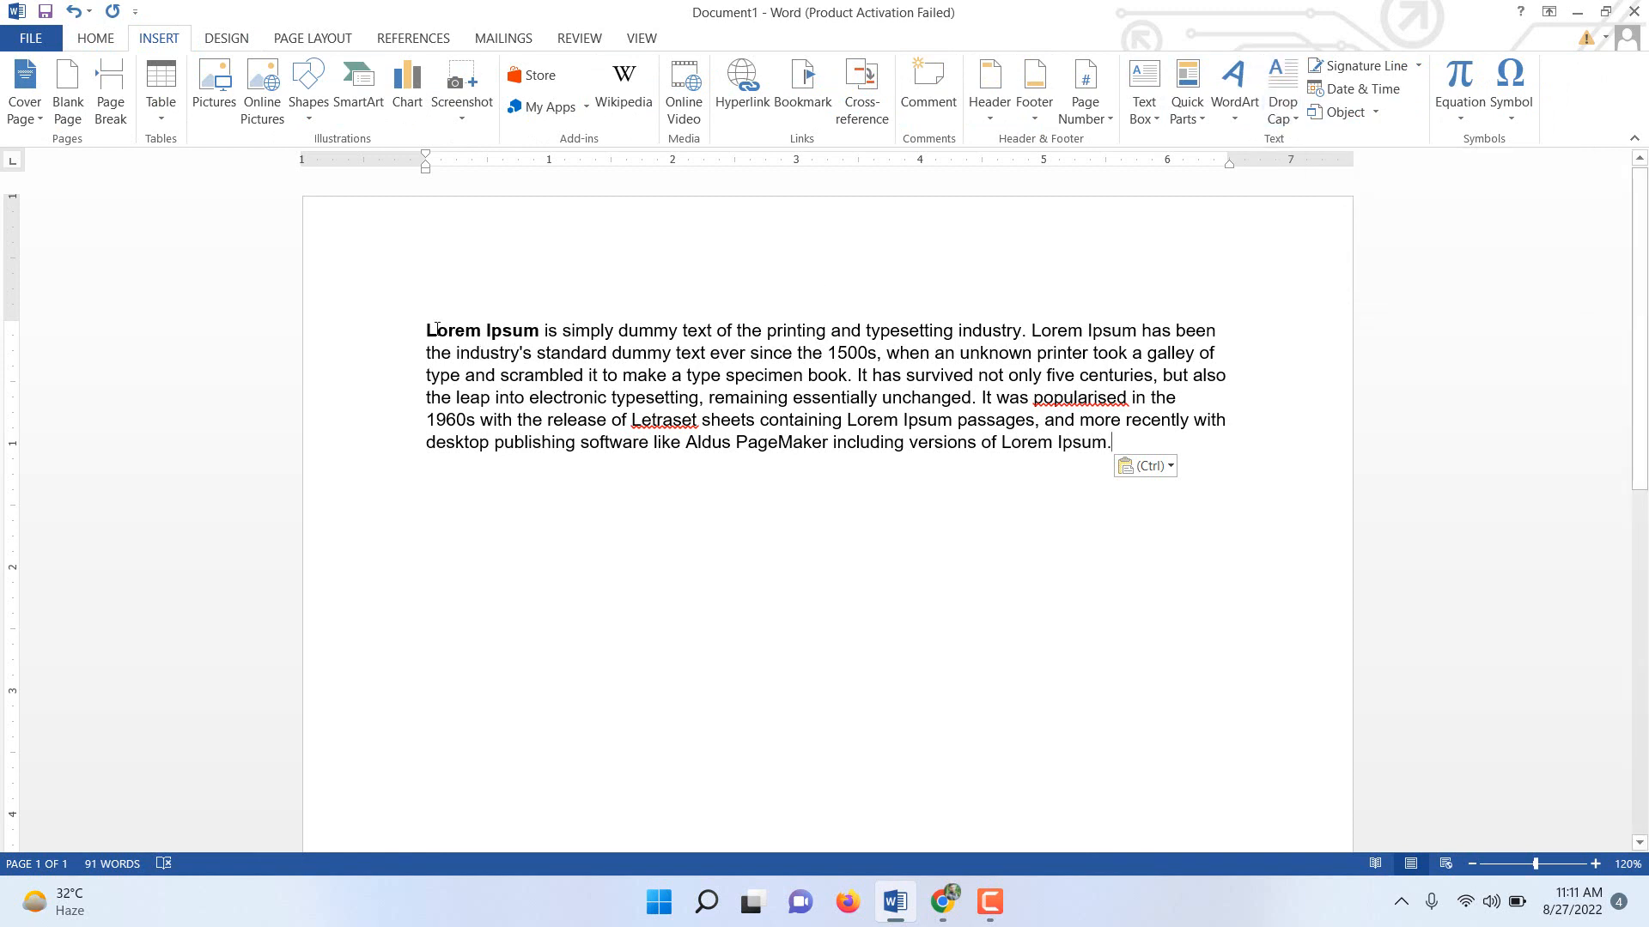
pyautogui.moveTo(437, 329); pyautogui.dragTo(429, 331)
pyautogui.click(452, 375)
pyautogui.hotkey('ctrl', 'a')
pyautogui.press('ctrl')
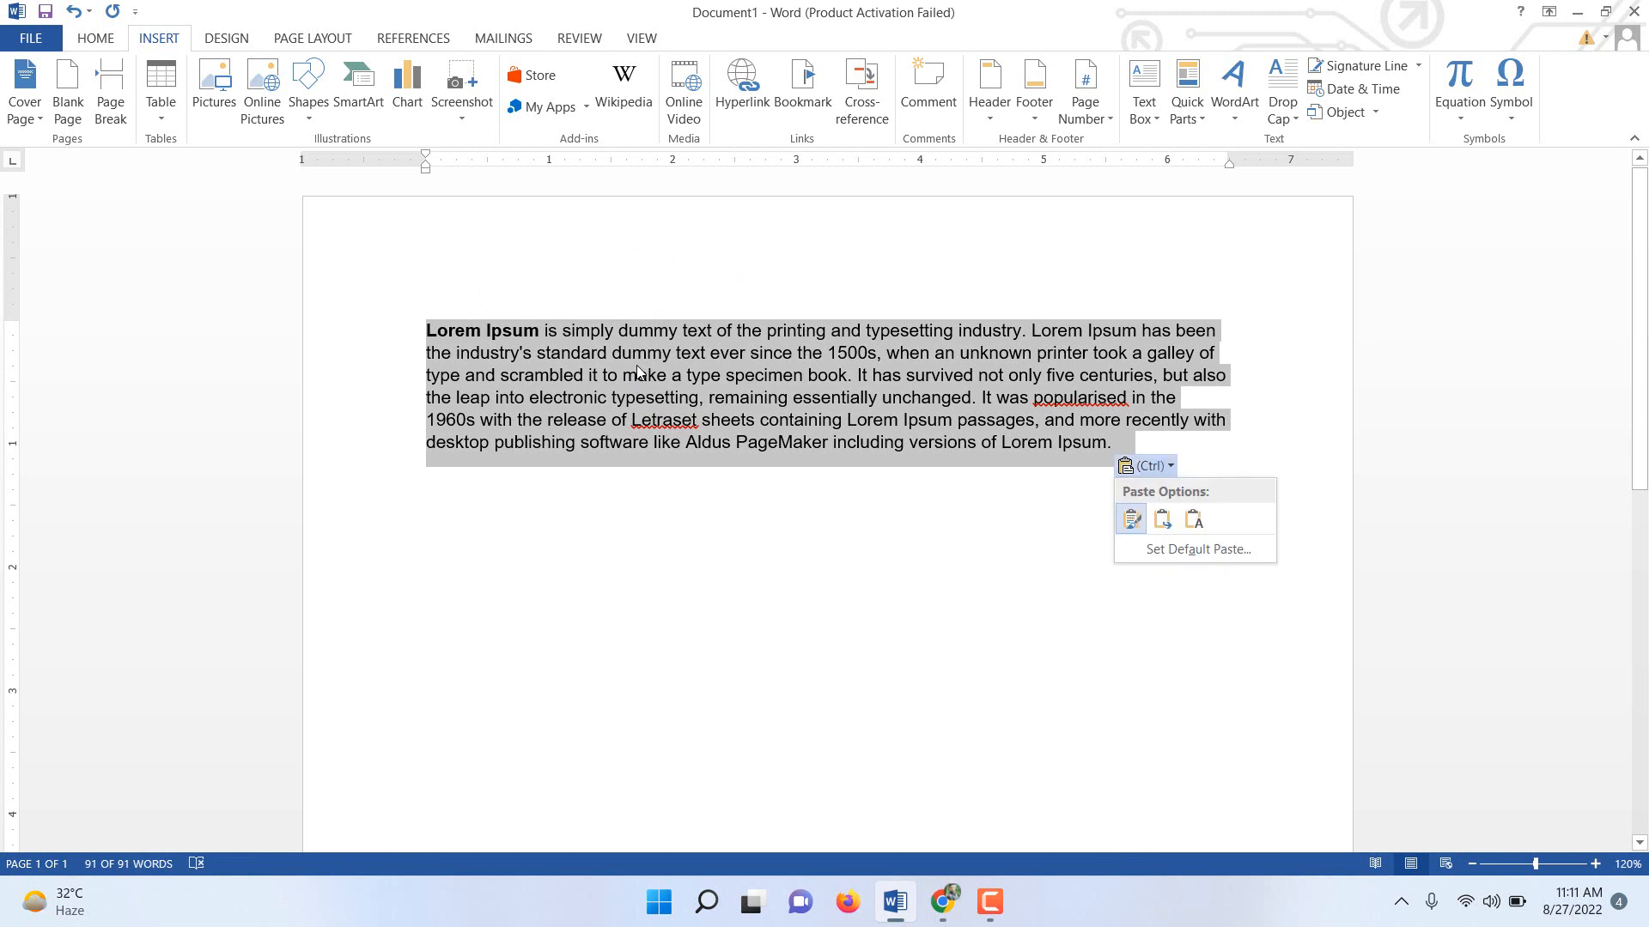
pyautogui.click(1292, 129)
pyautogui.click(1293, 129)
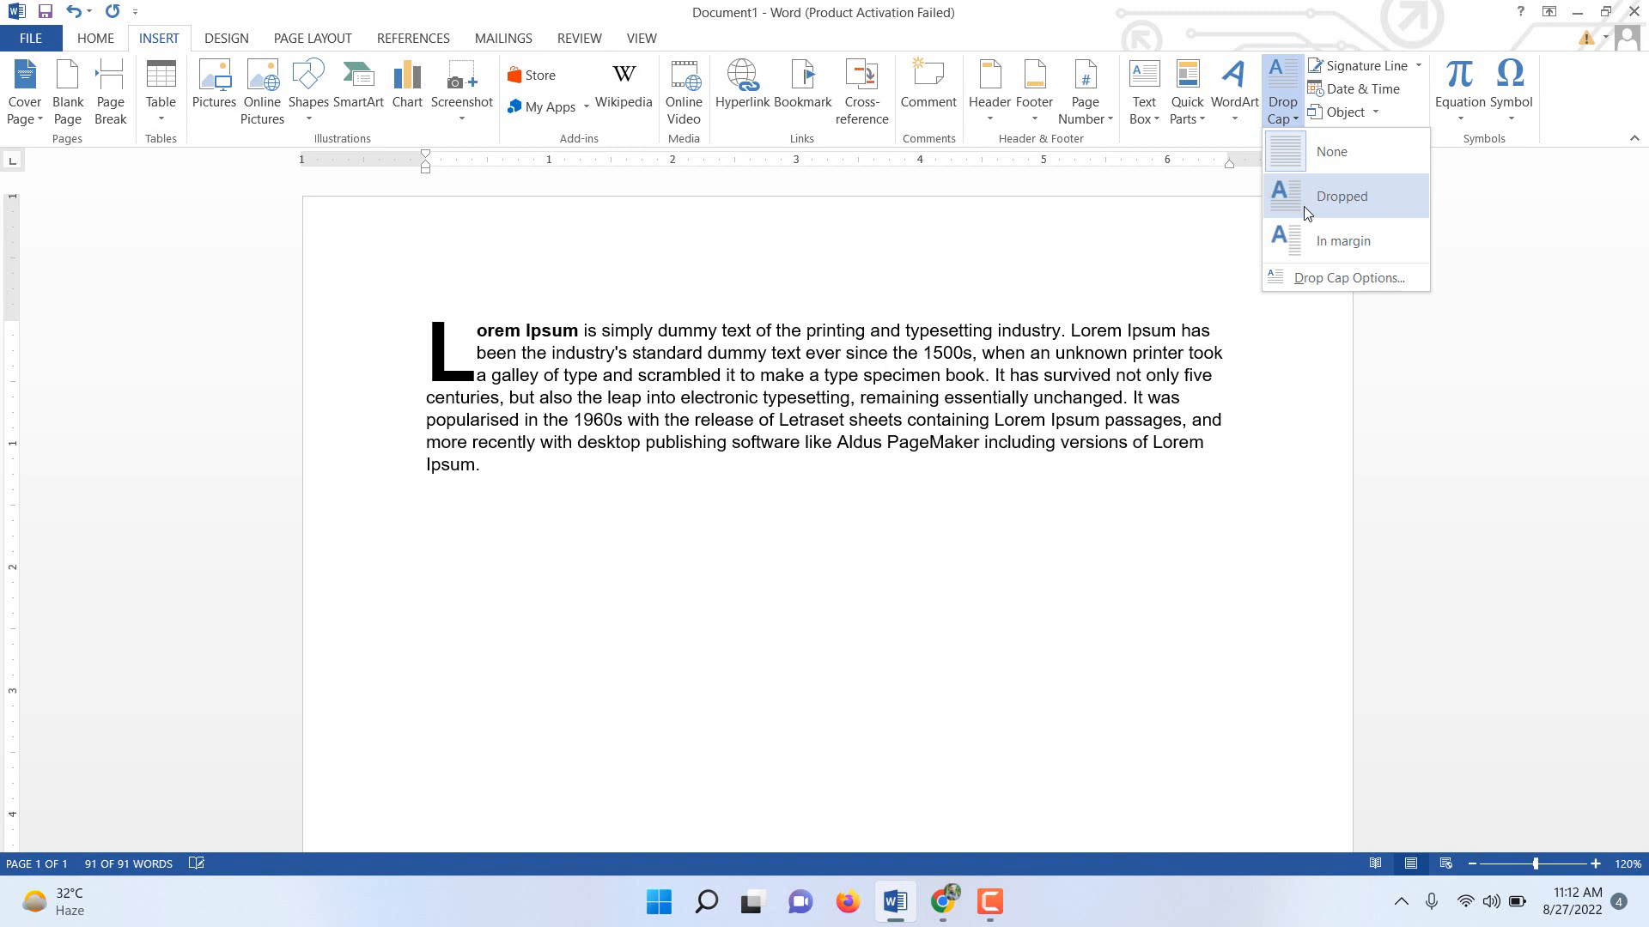
pyautogui.click(1307, 213)
pyautogui.click(711, 439)
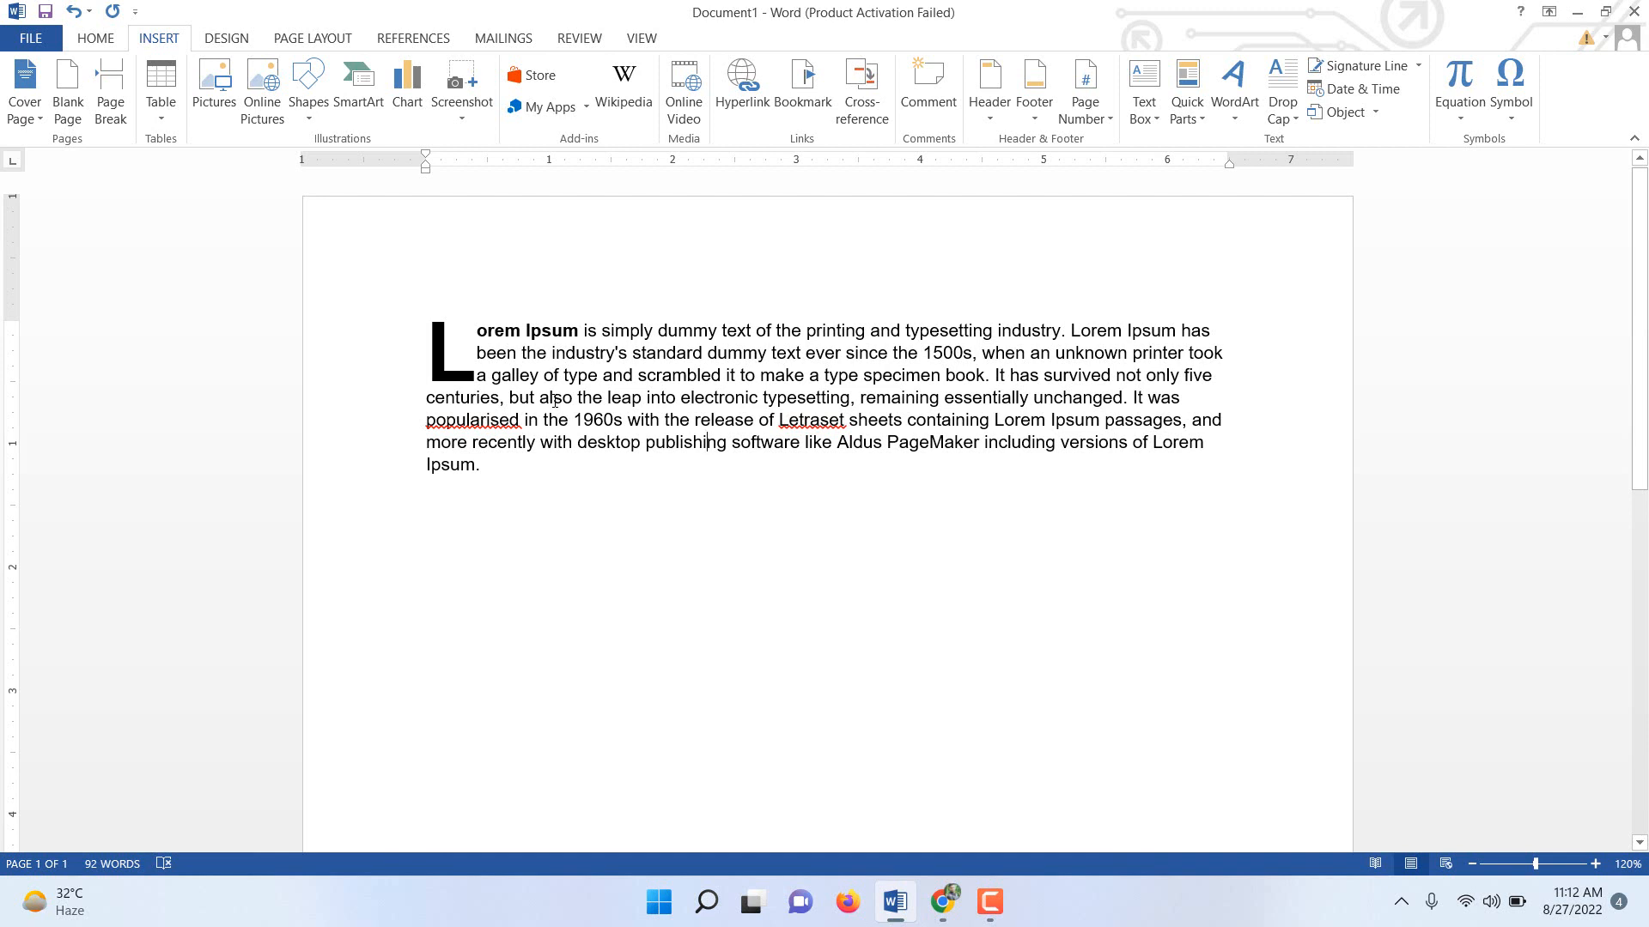
# - Delete the entire Lorem Ipsum paragraph together with its drop cap
pyautogui.hotkey('ctrl', 'a')
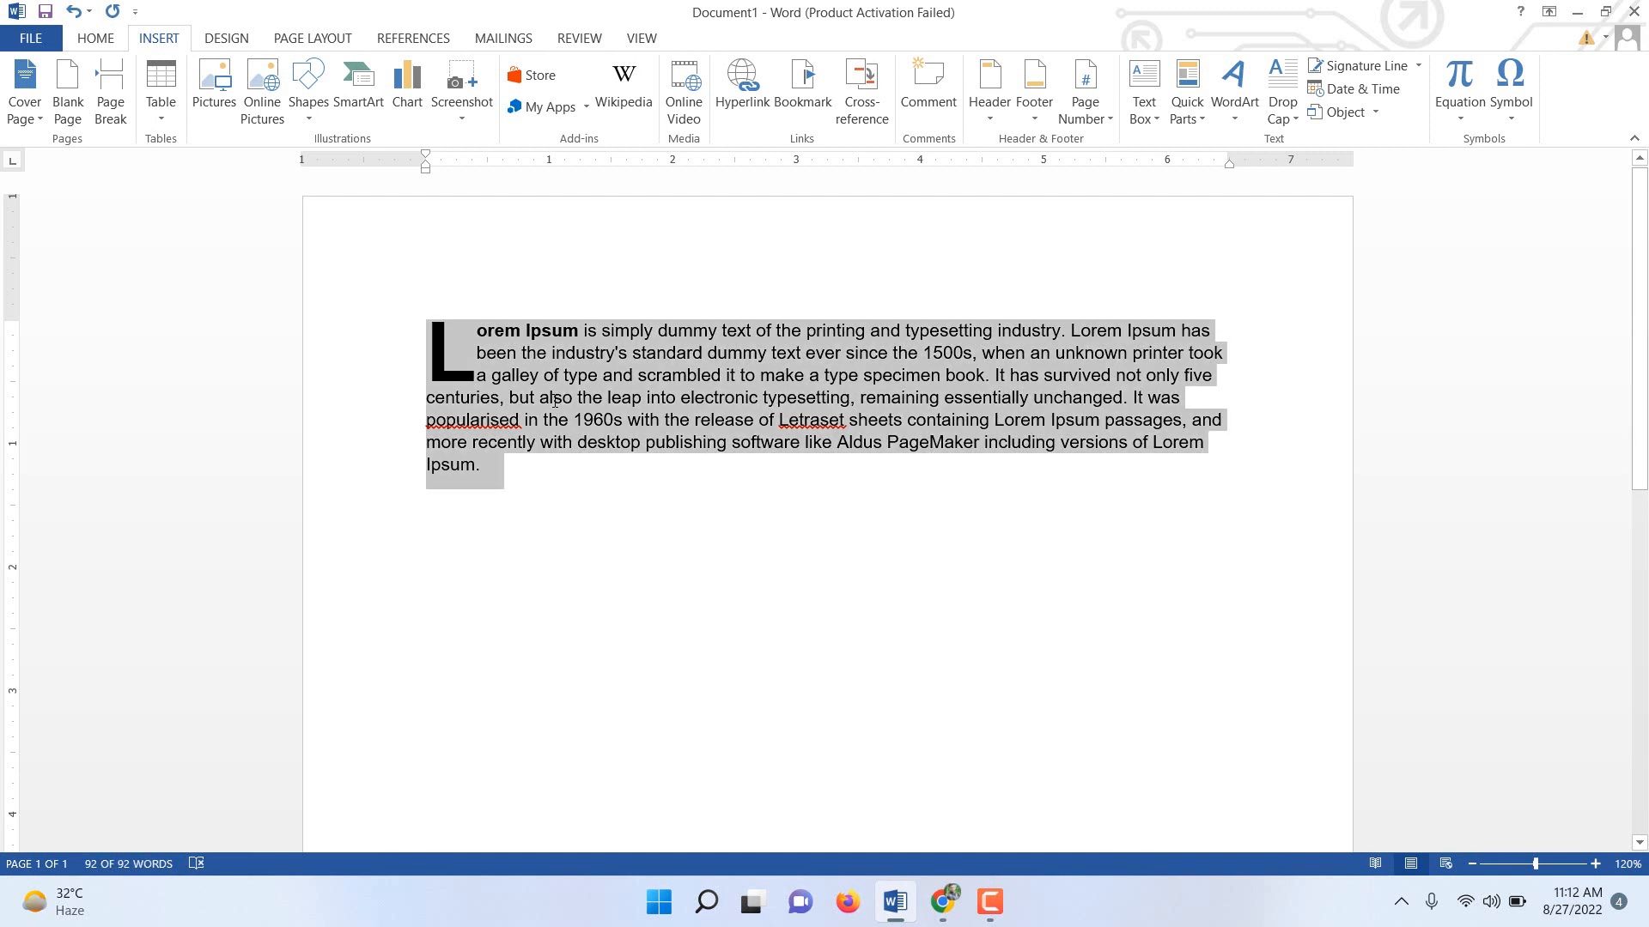
pyautogui.press('Delete')
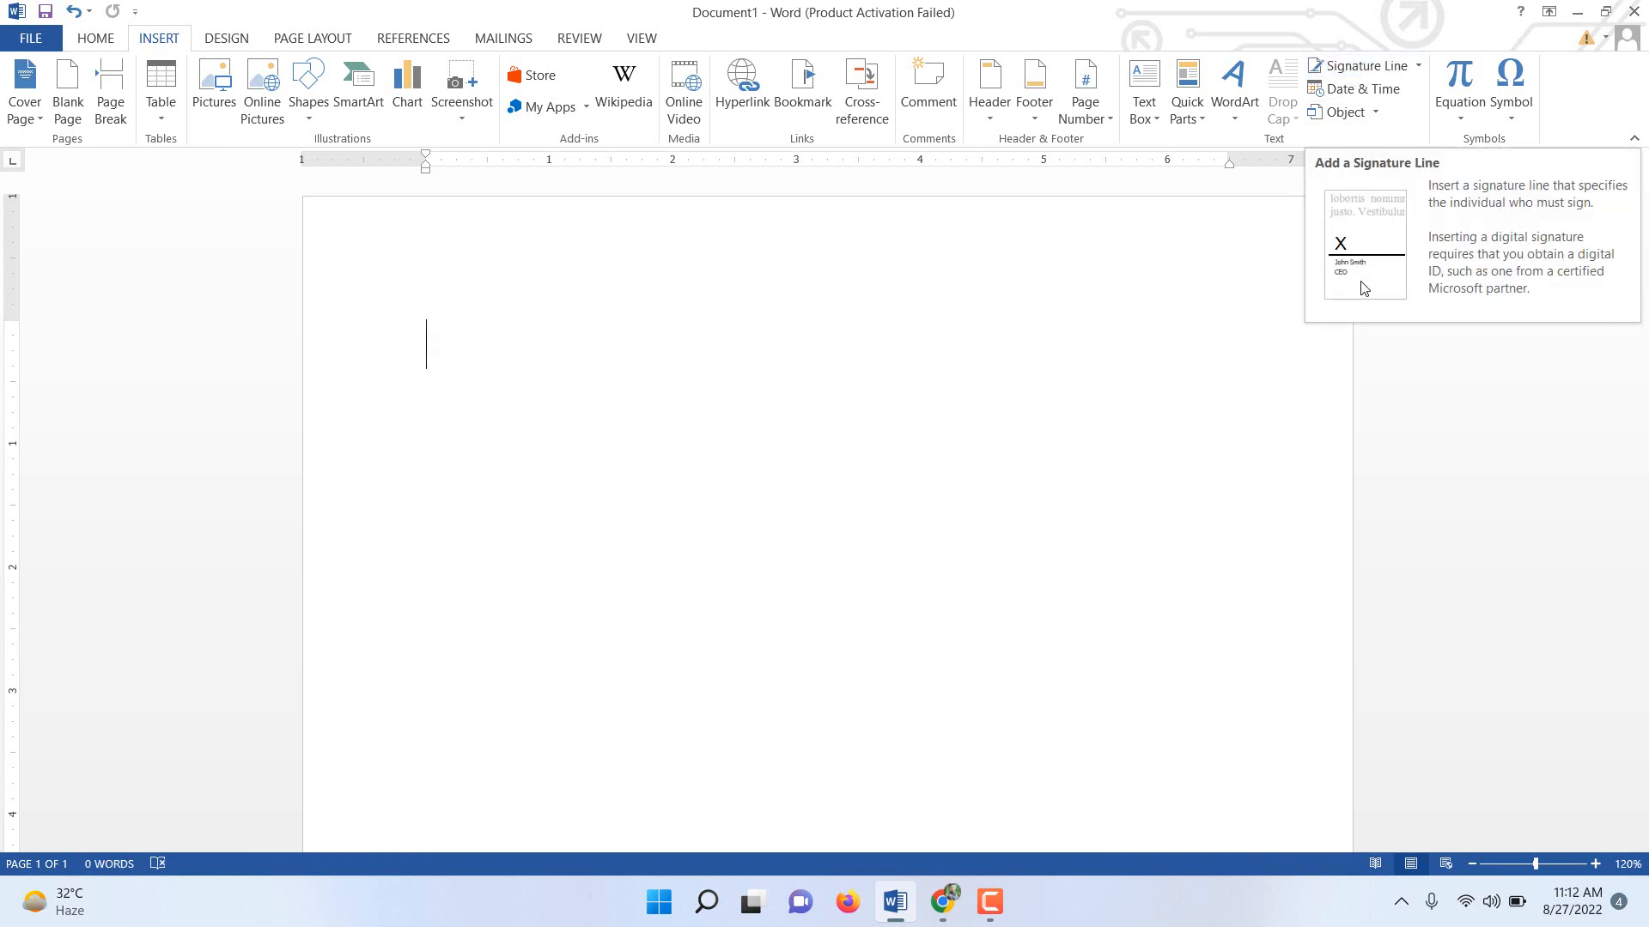
# - View the Signature Setup options for a signature line and close them without inserting one
pyautogui.click(1418, 67)
pyautogui.click(1408, 93)
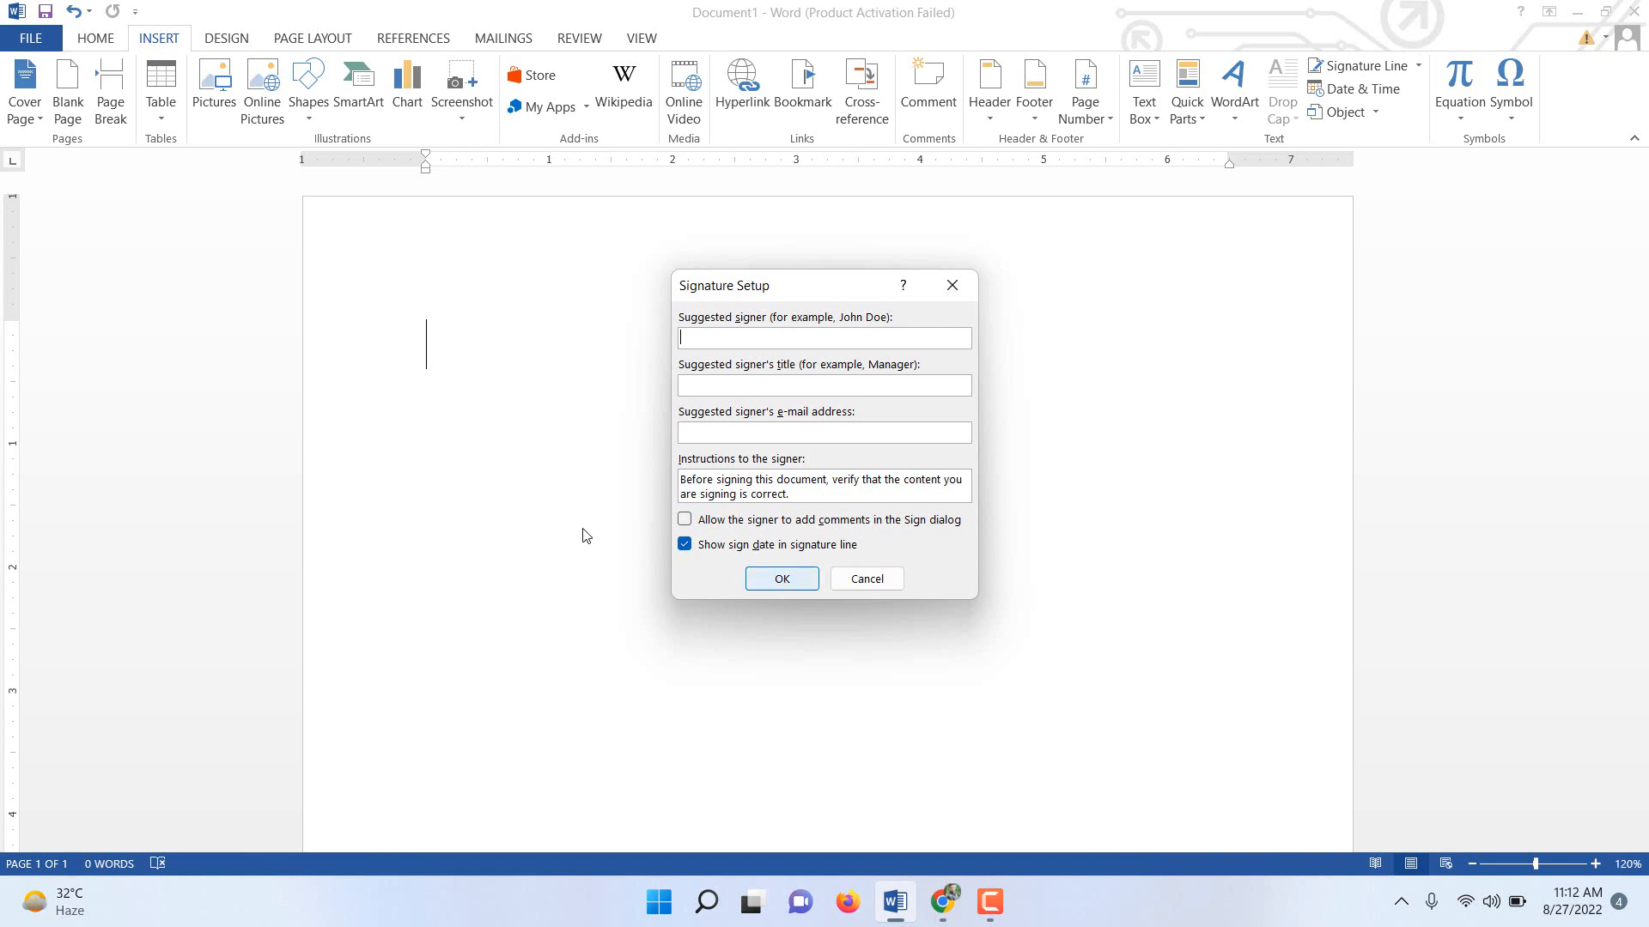
pyautogui.click(894, 580)
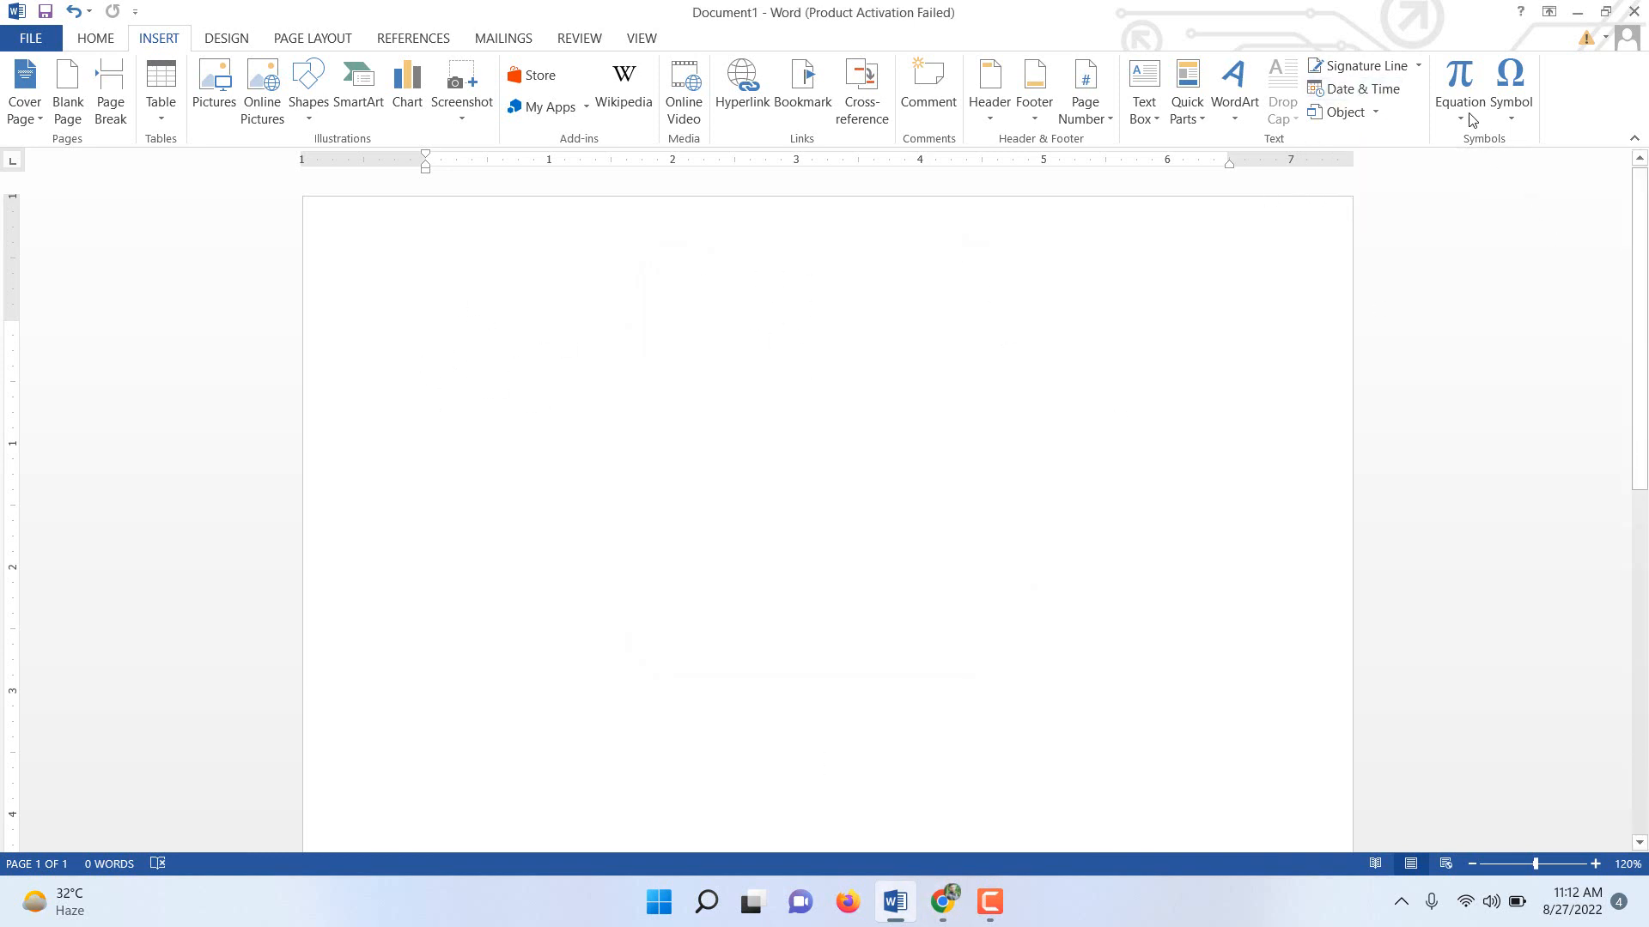
# - Insert the current date in the long weekday format "Saturday, August 27, 2022"
pyautogui.click(1356, 89)
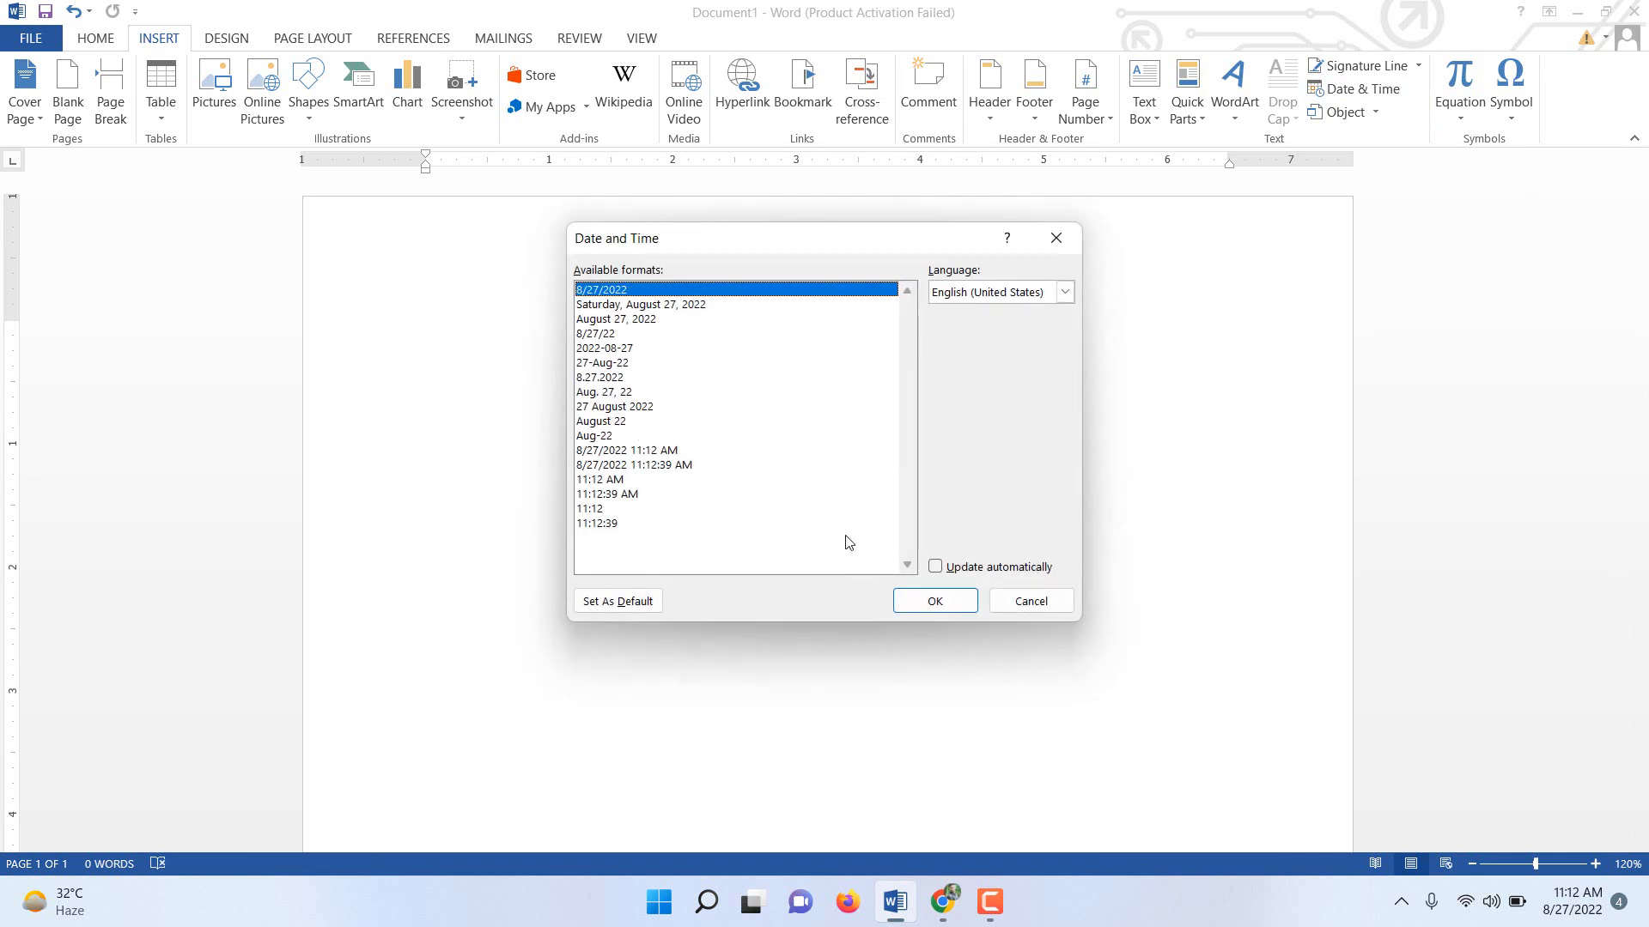
pyautogui.click(663, 307)
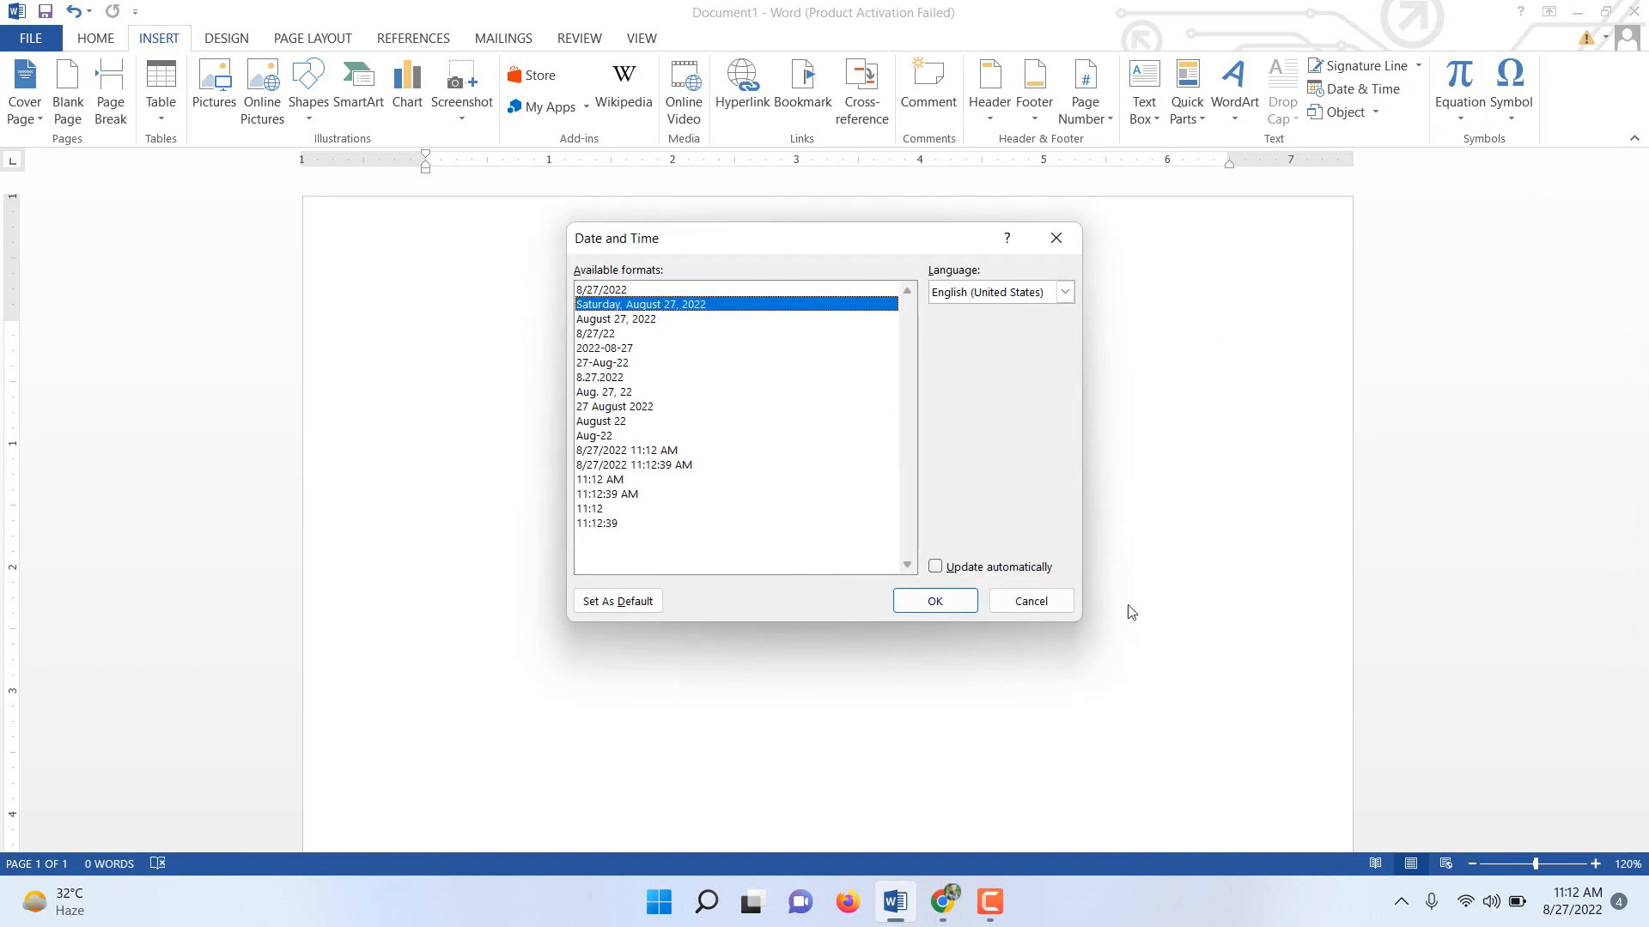
pyautogui.click(951, 602)
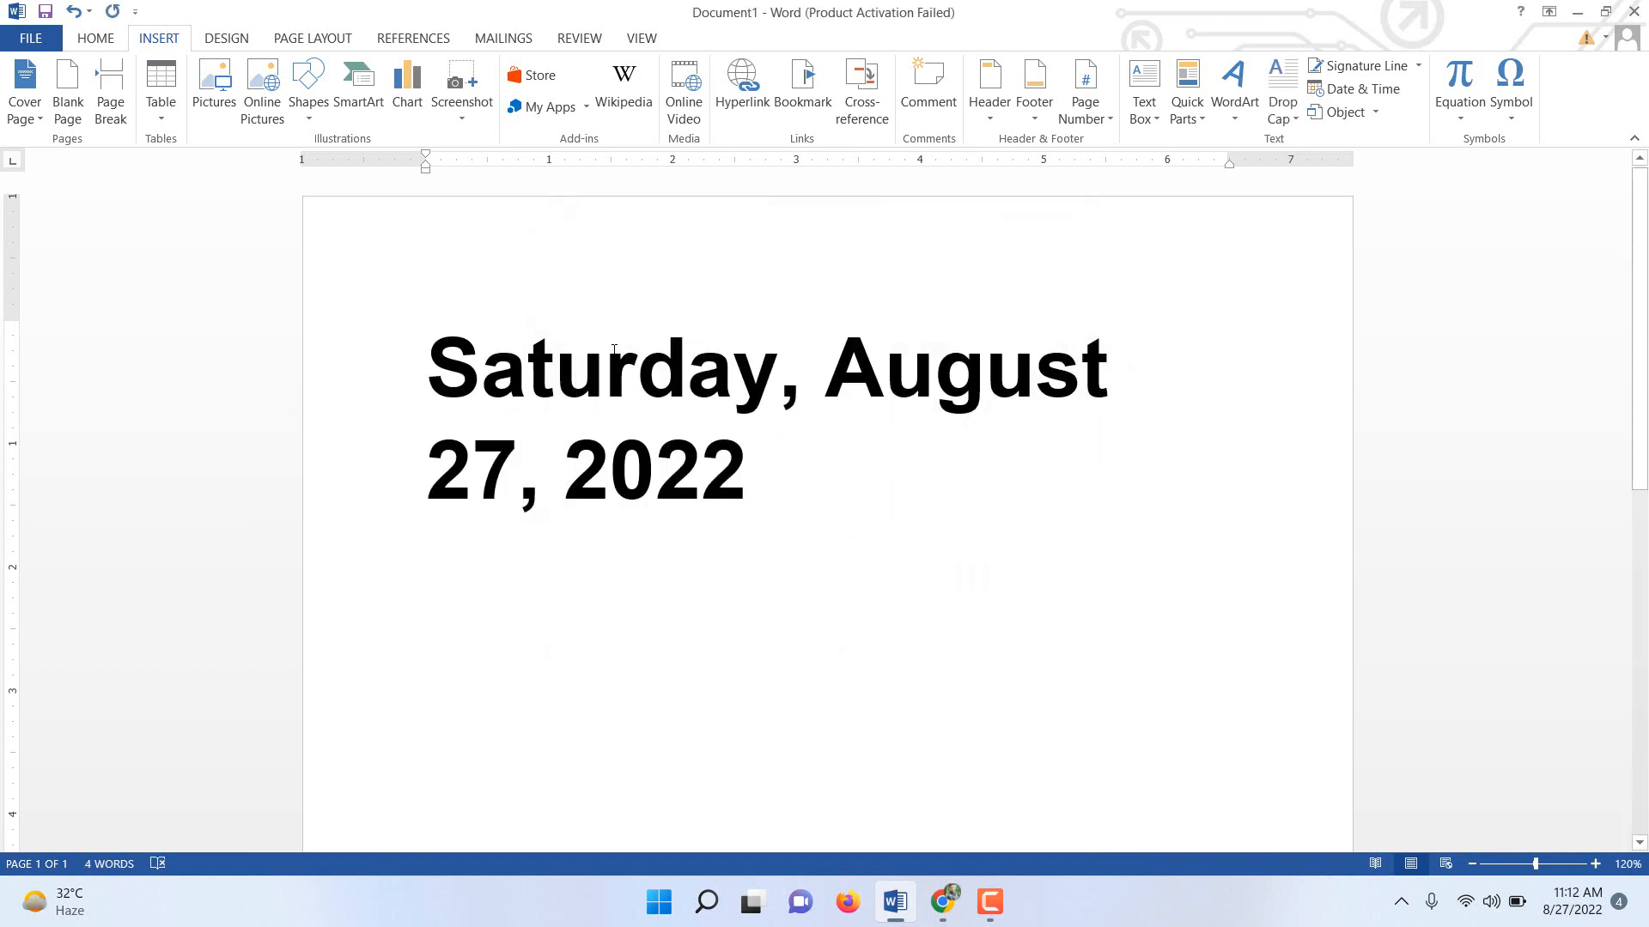
# - Delete the inserted date from the page
pyautogui.moveTo(838, 482); pyautogui.dragTo(357, 346)
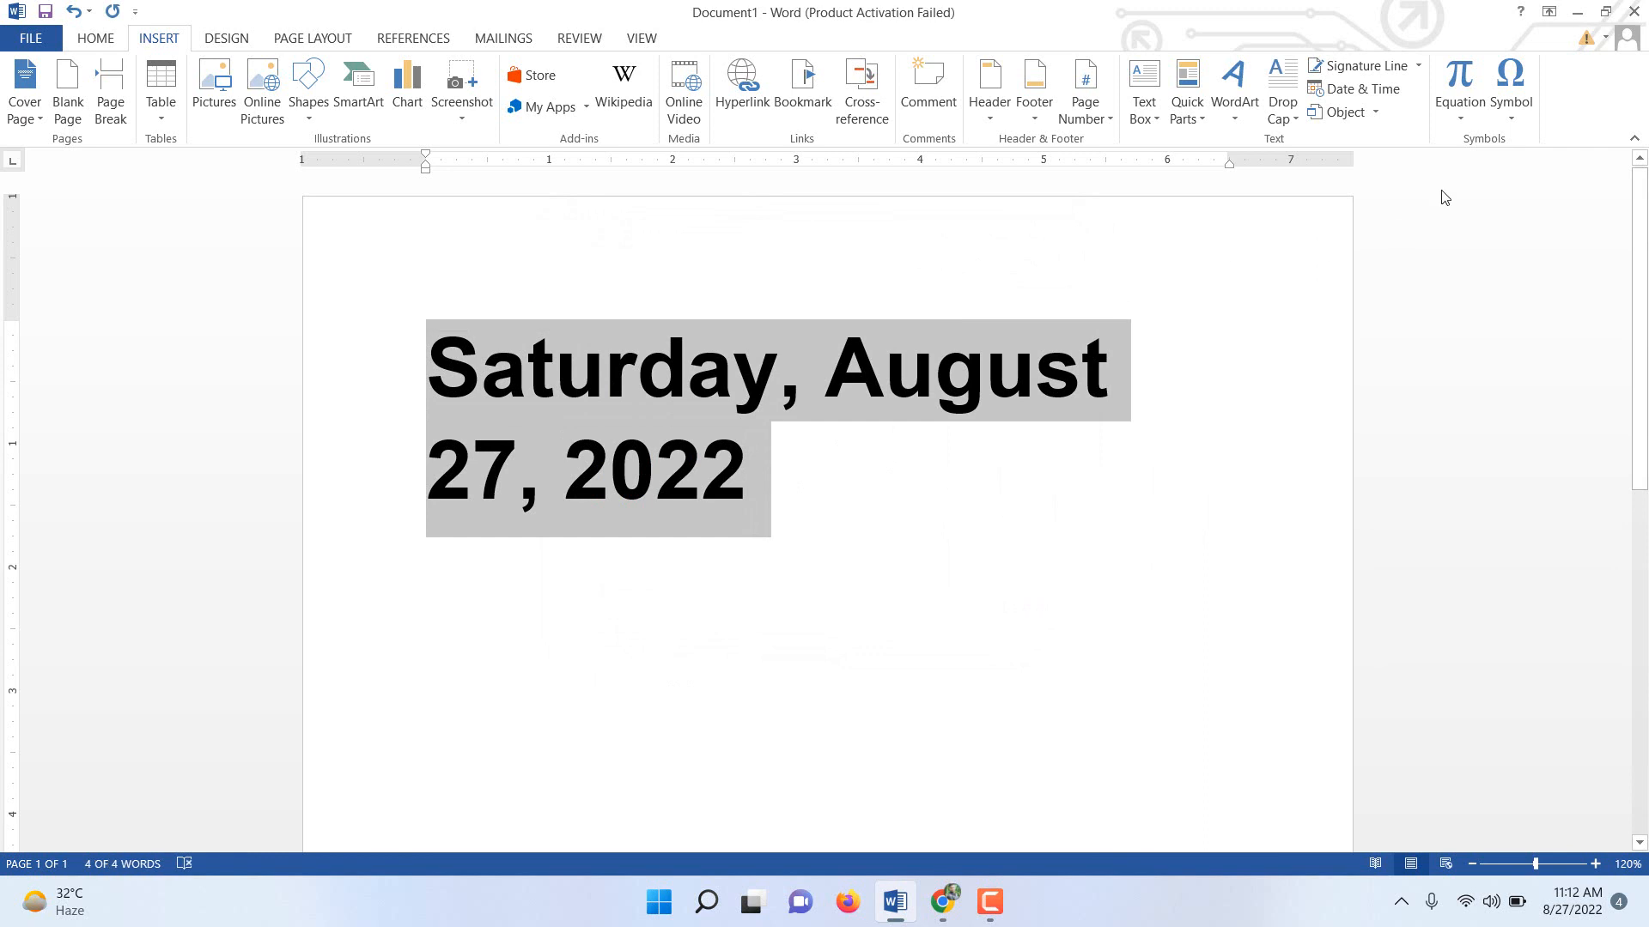
pyautogui.press('Delete')
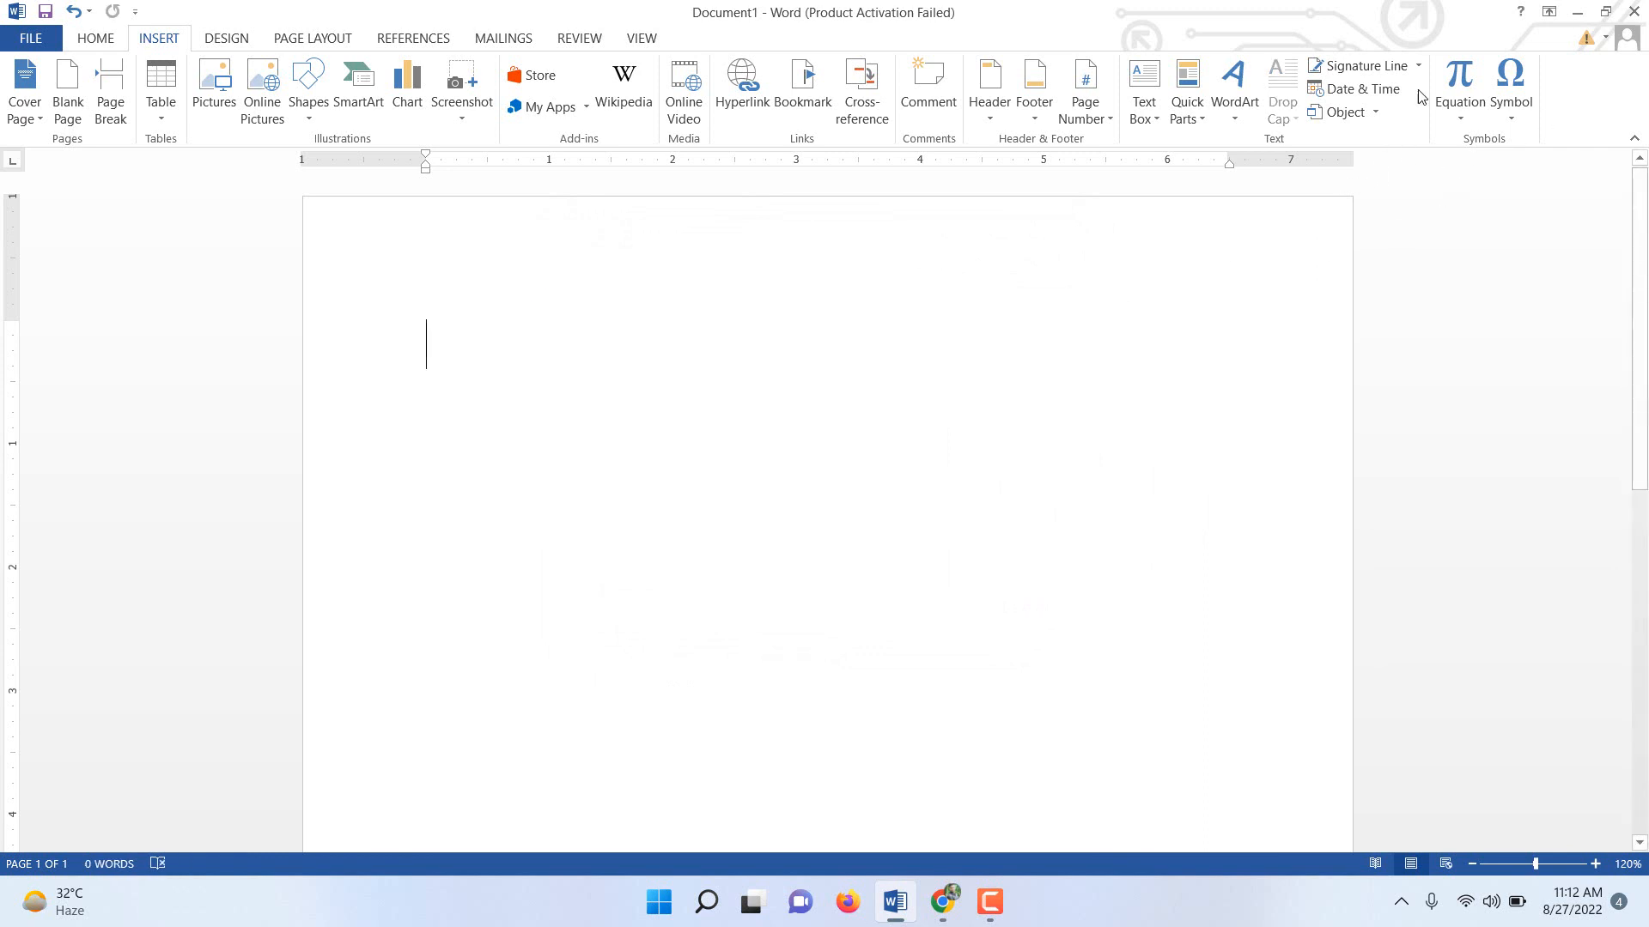
pyautogui.click(1375, 112)
pyautogui.click(1470, 226)
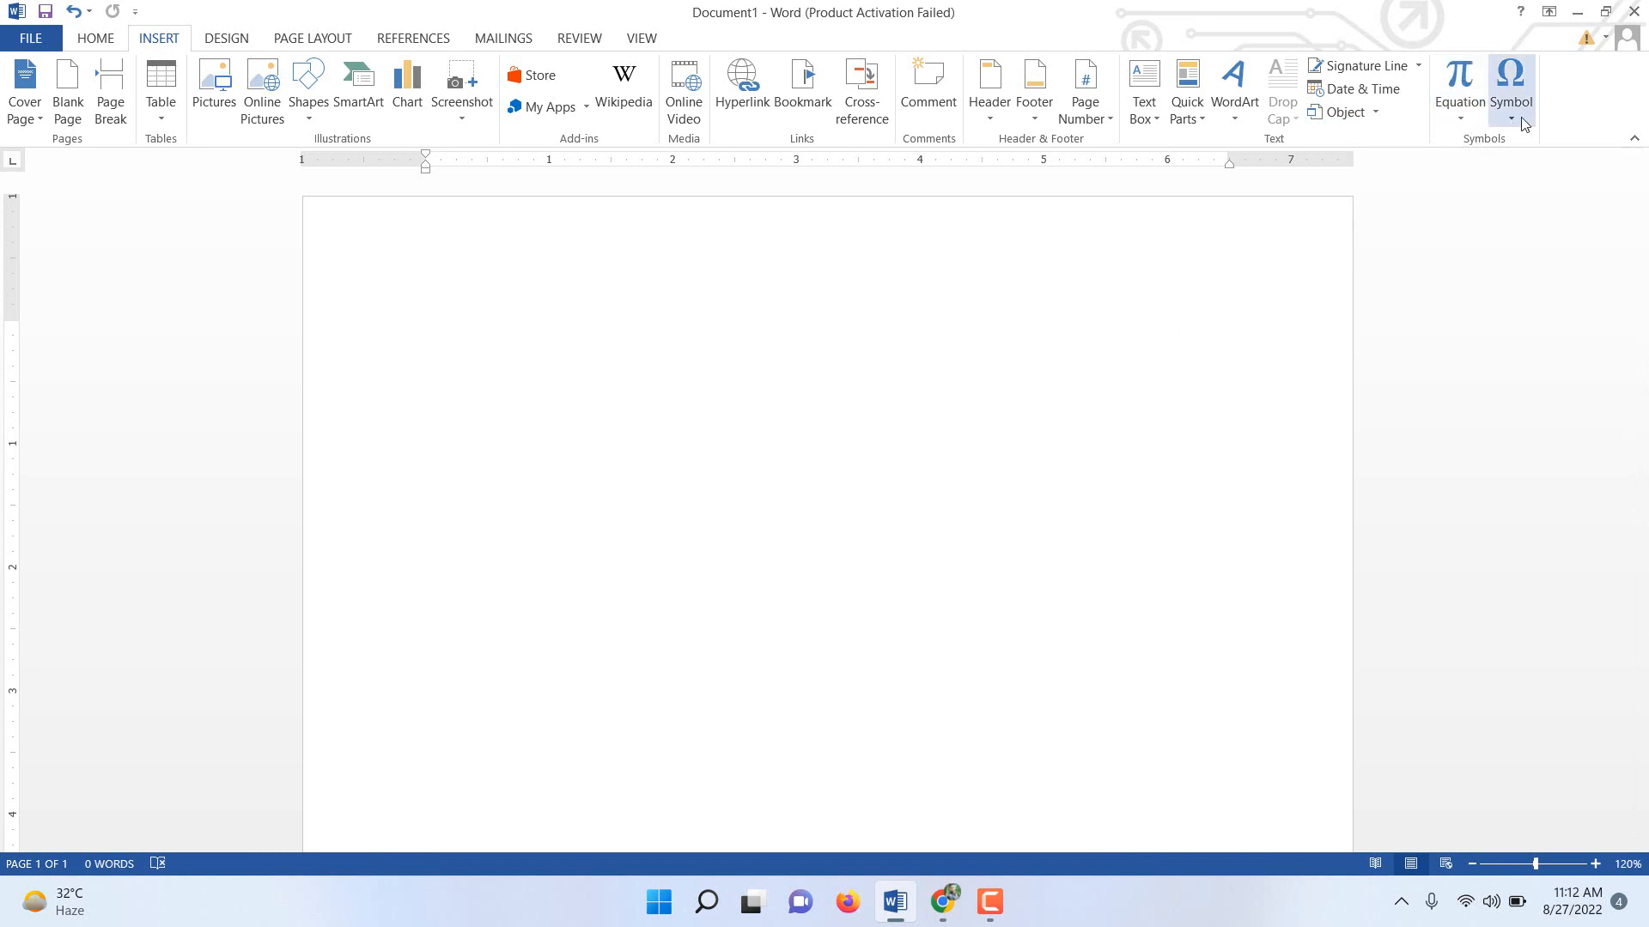
# - Insert the built-in Pythagorean Theorem equation from the equation gallery
pyautogui.click(1462, 123)
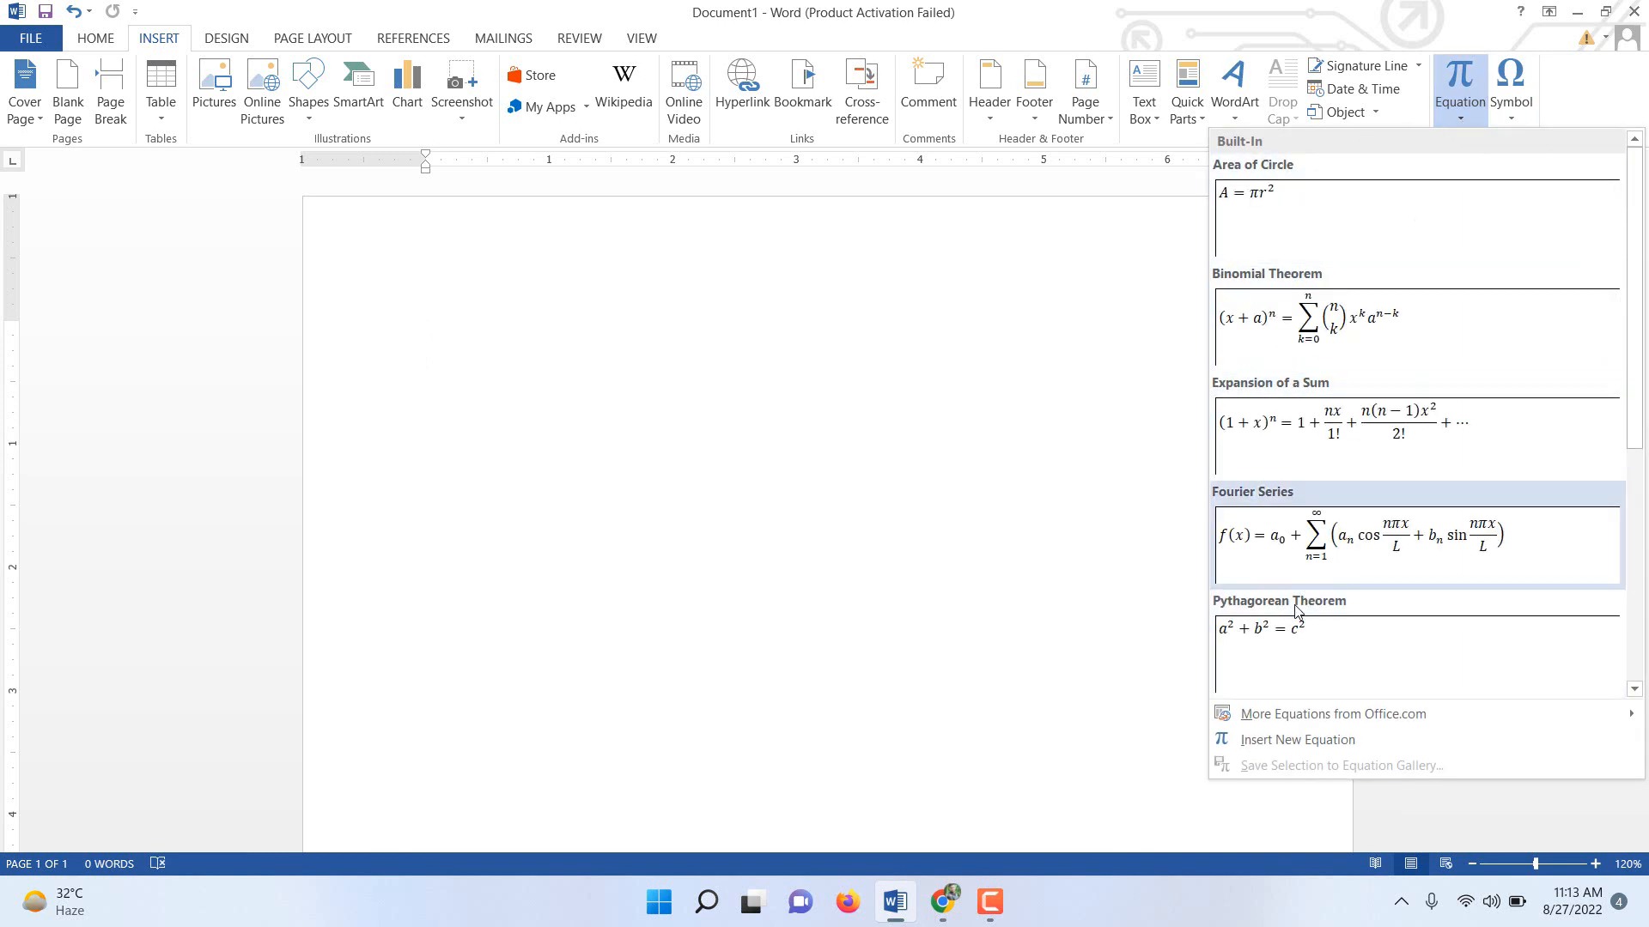
pyautogui.scroll(-3, 1305, 558)
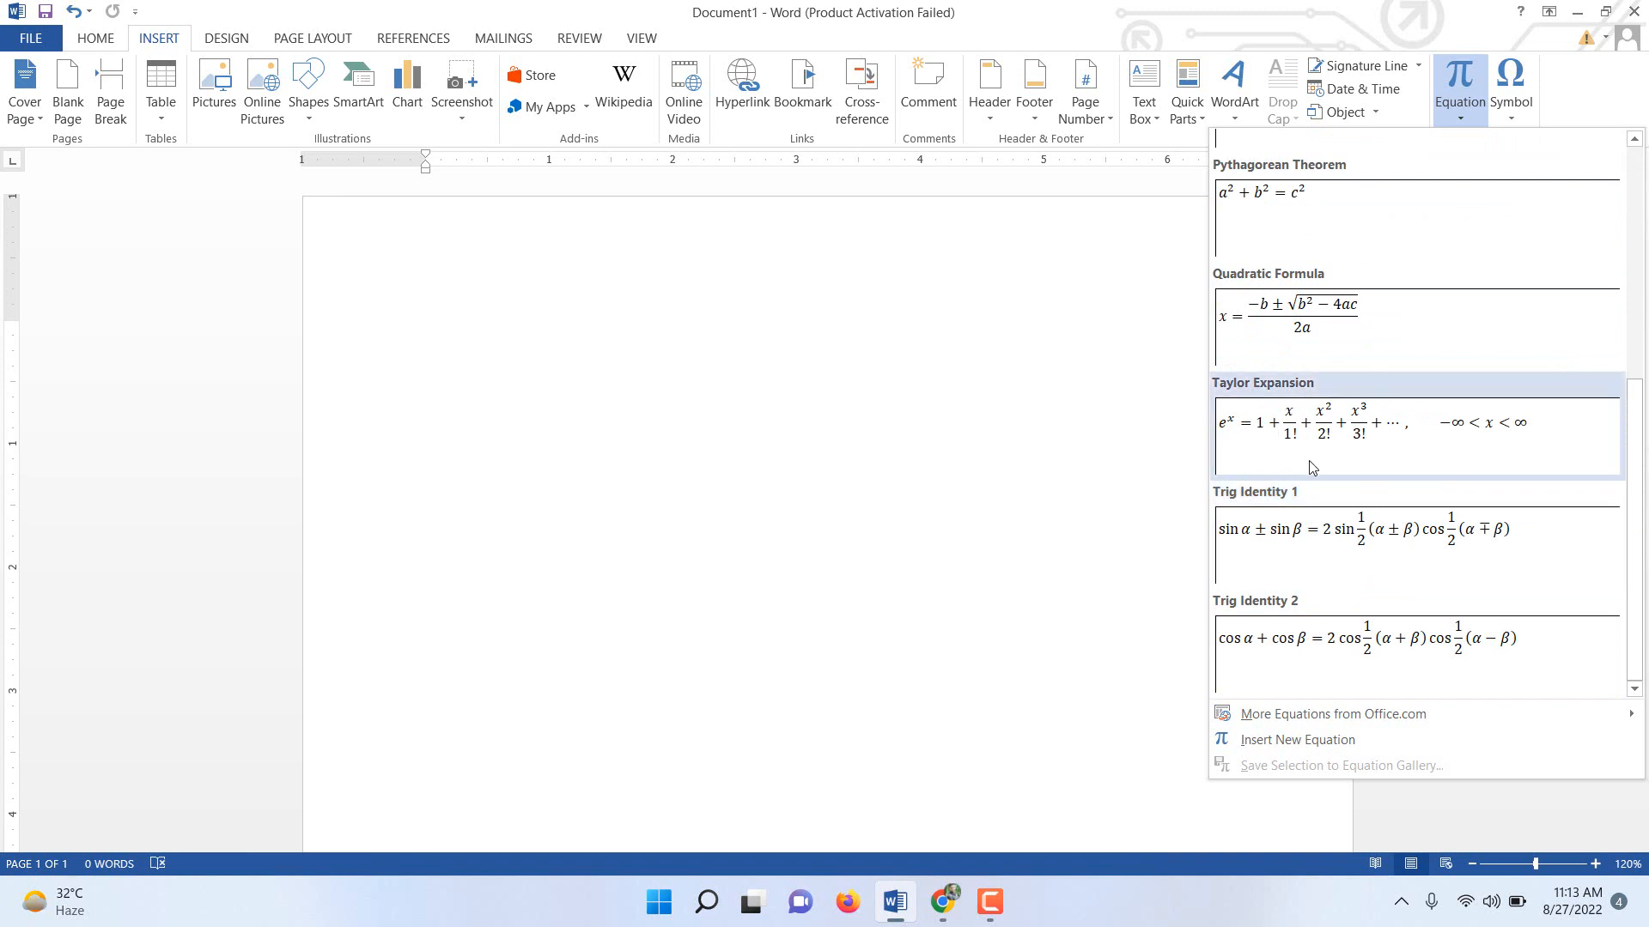
pyautogui.scroll(3, 1265, 334)
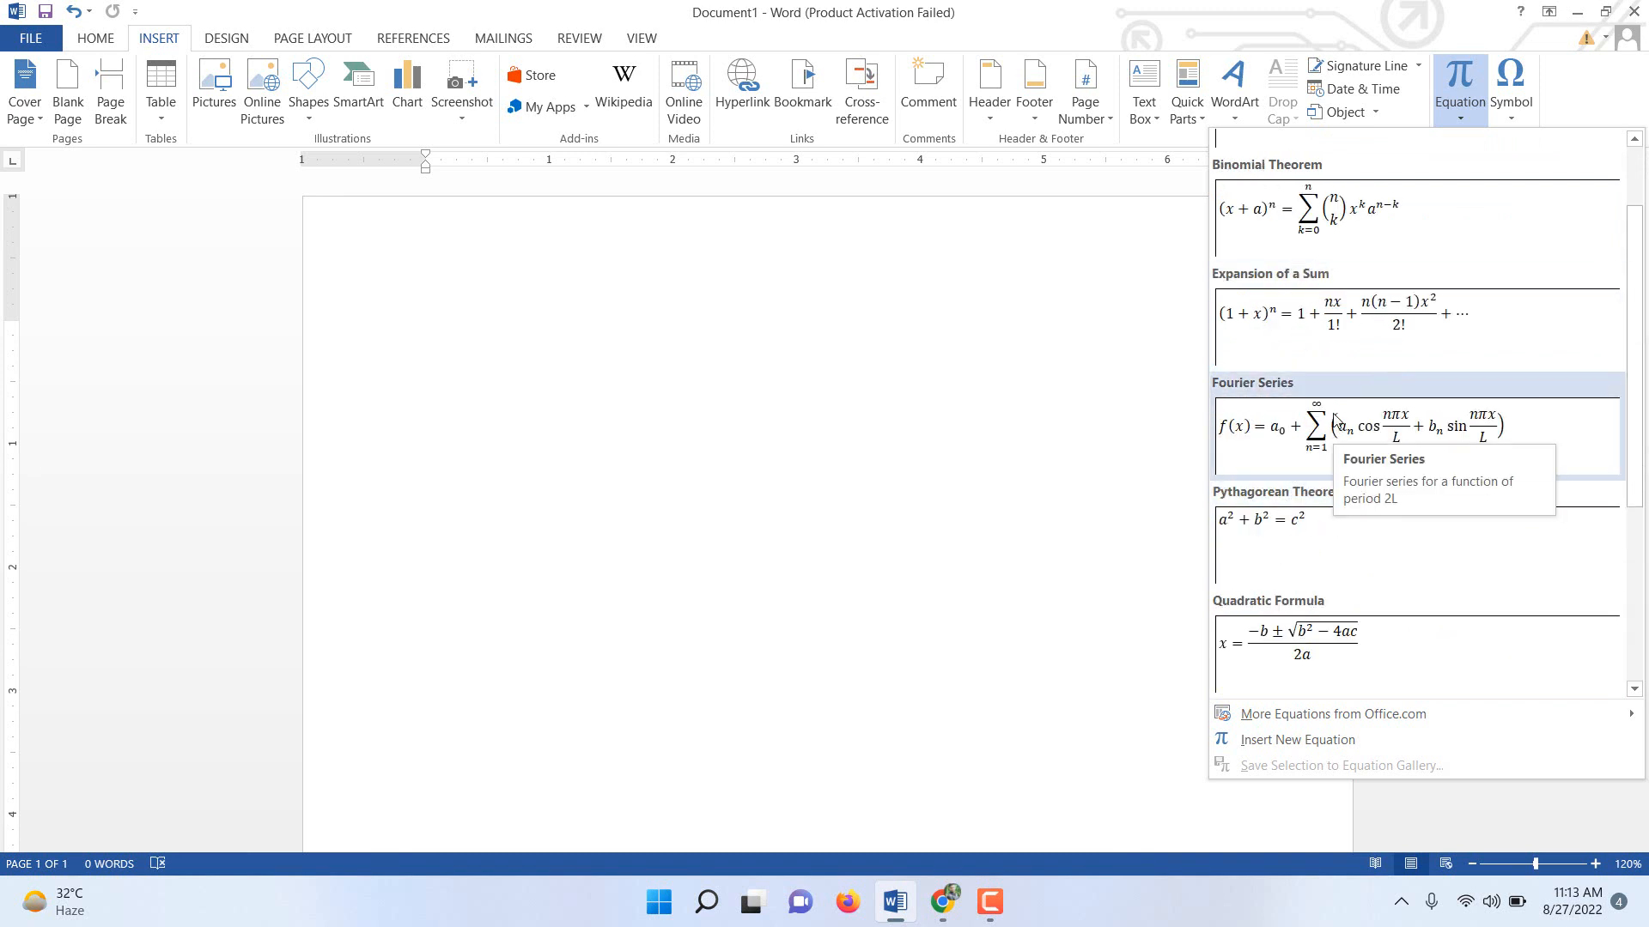
pyautogui.click(1305, 520)
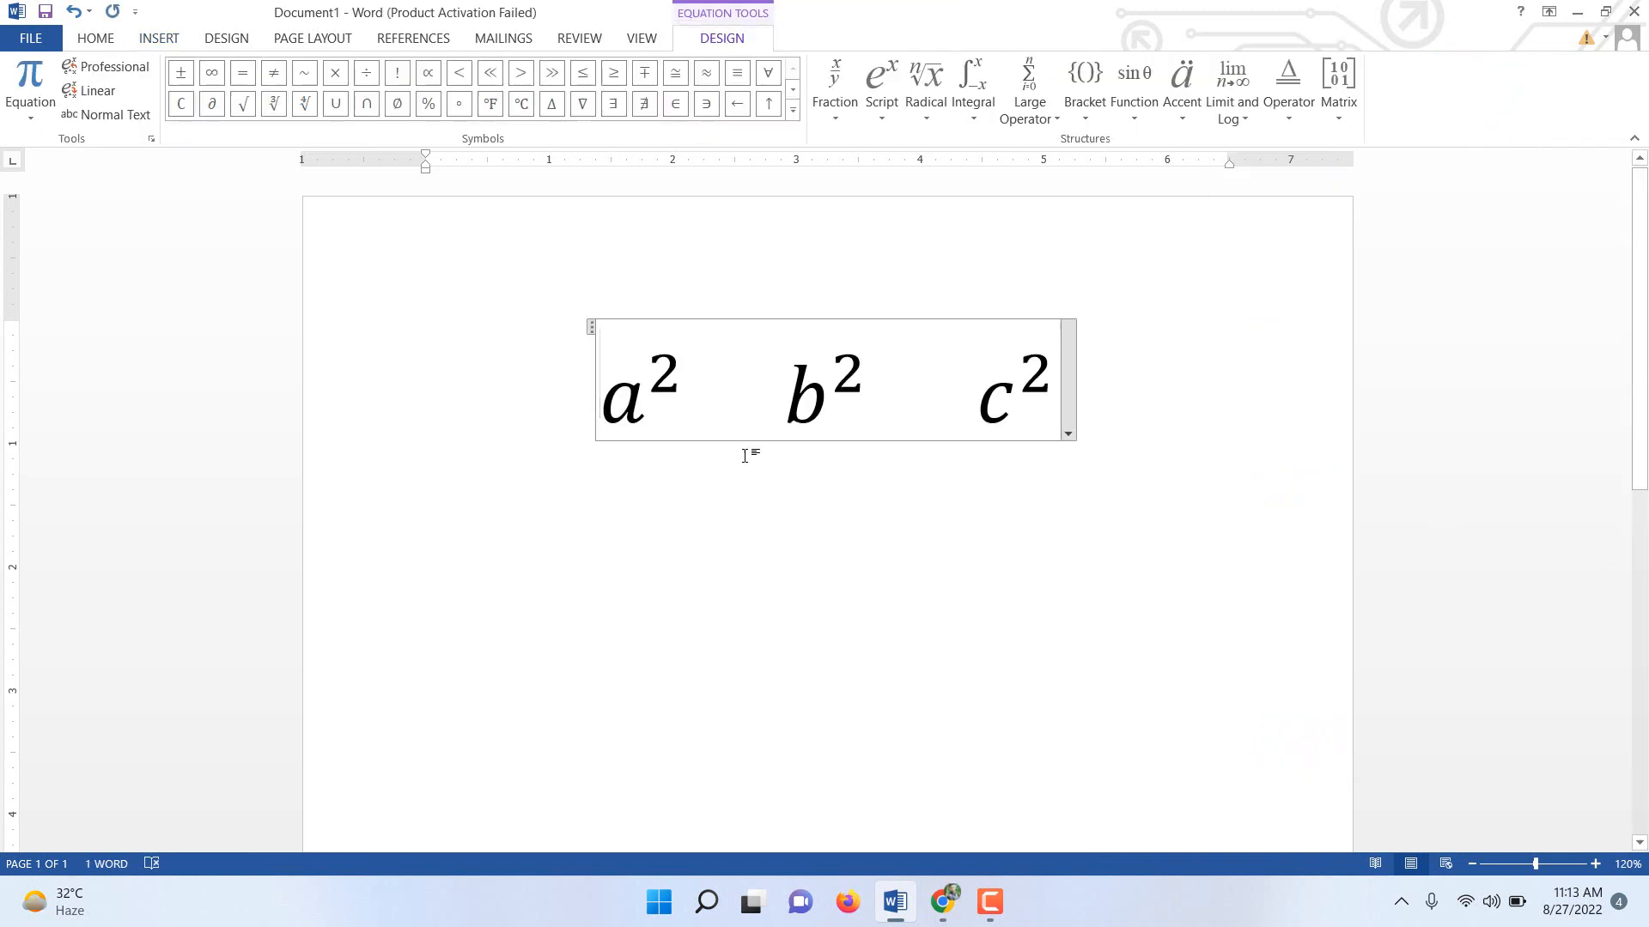
# - Change the equation's first term by replacing its base with b and its exponent with 3
pyautogui.click(637, 397)
pyautogui.moveTo(637, 397); pyautogui.dragTo(595, 421)
pyautogui.click(650, 392)
pyautogui.click(641, 402)
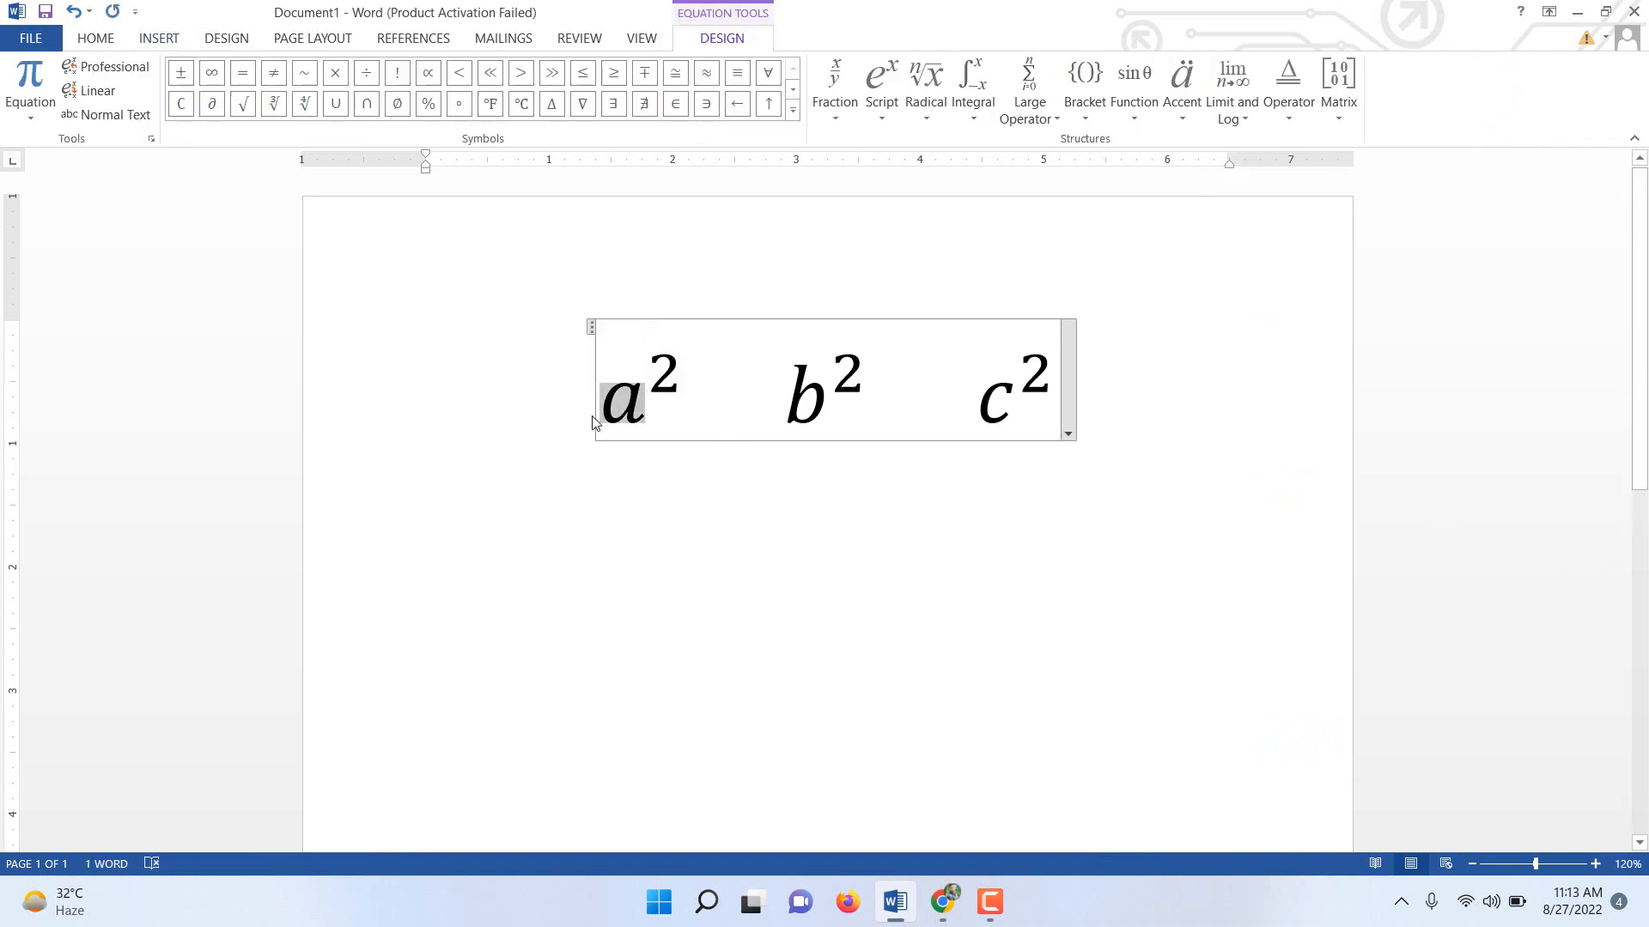
pyautogui.write('b')
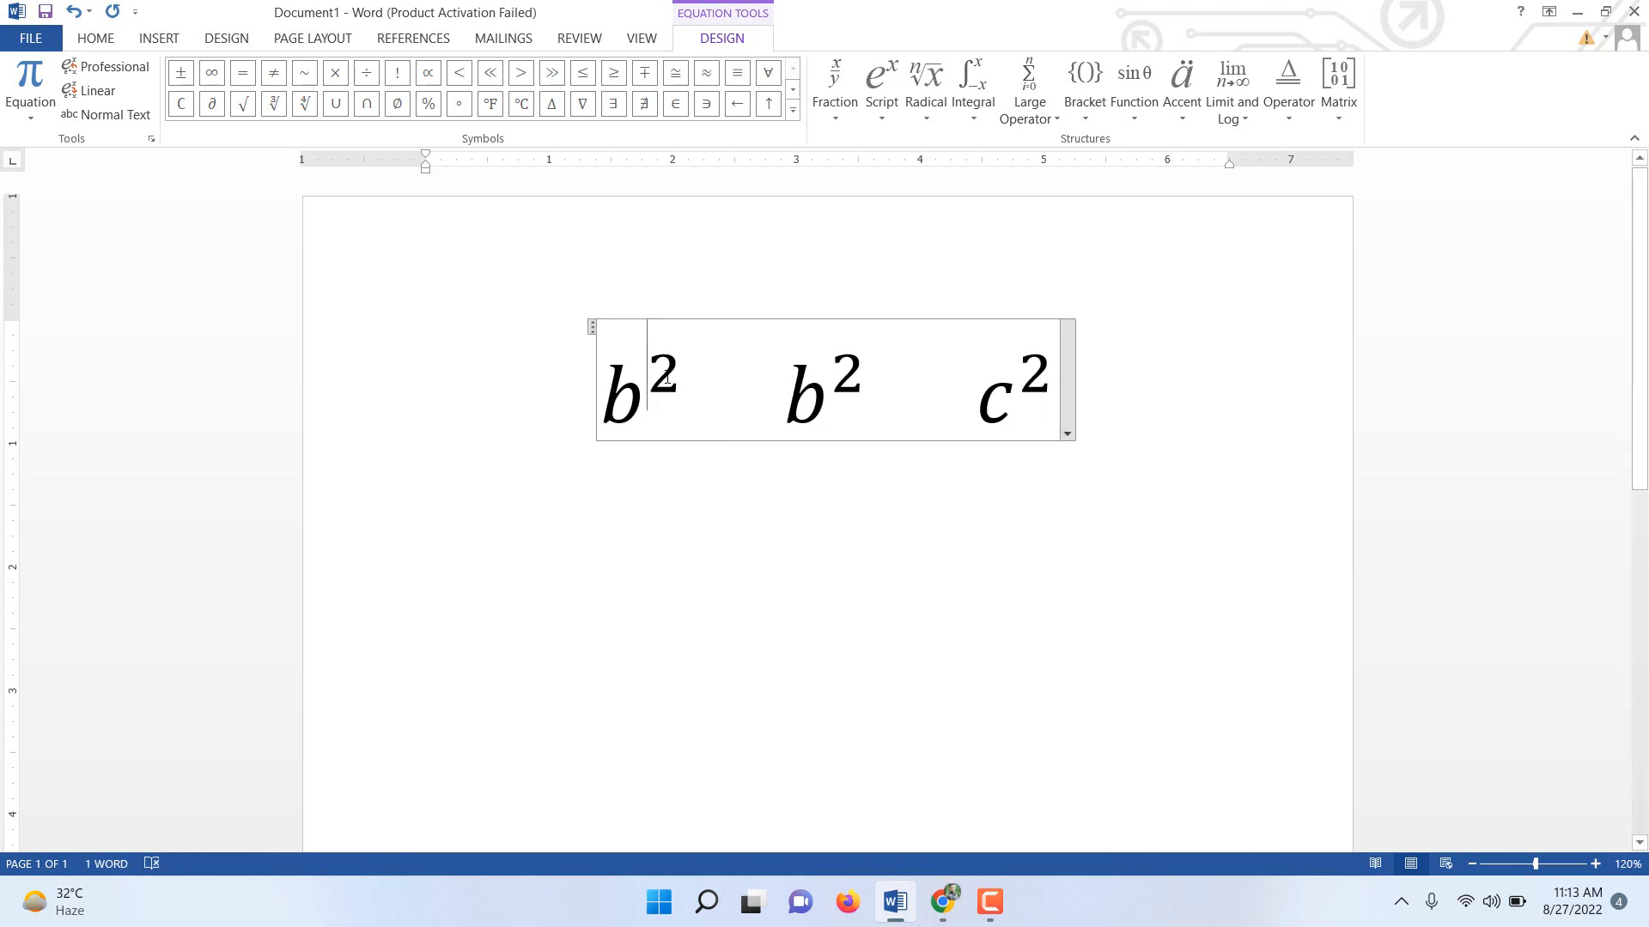
pyautogui.doubleClick(667, 379)
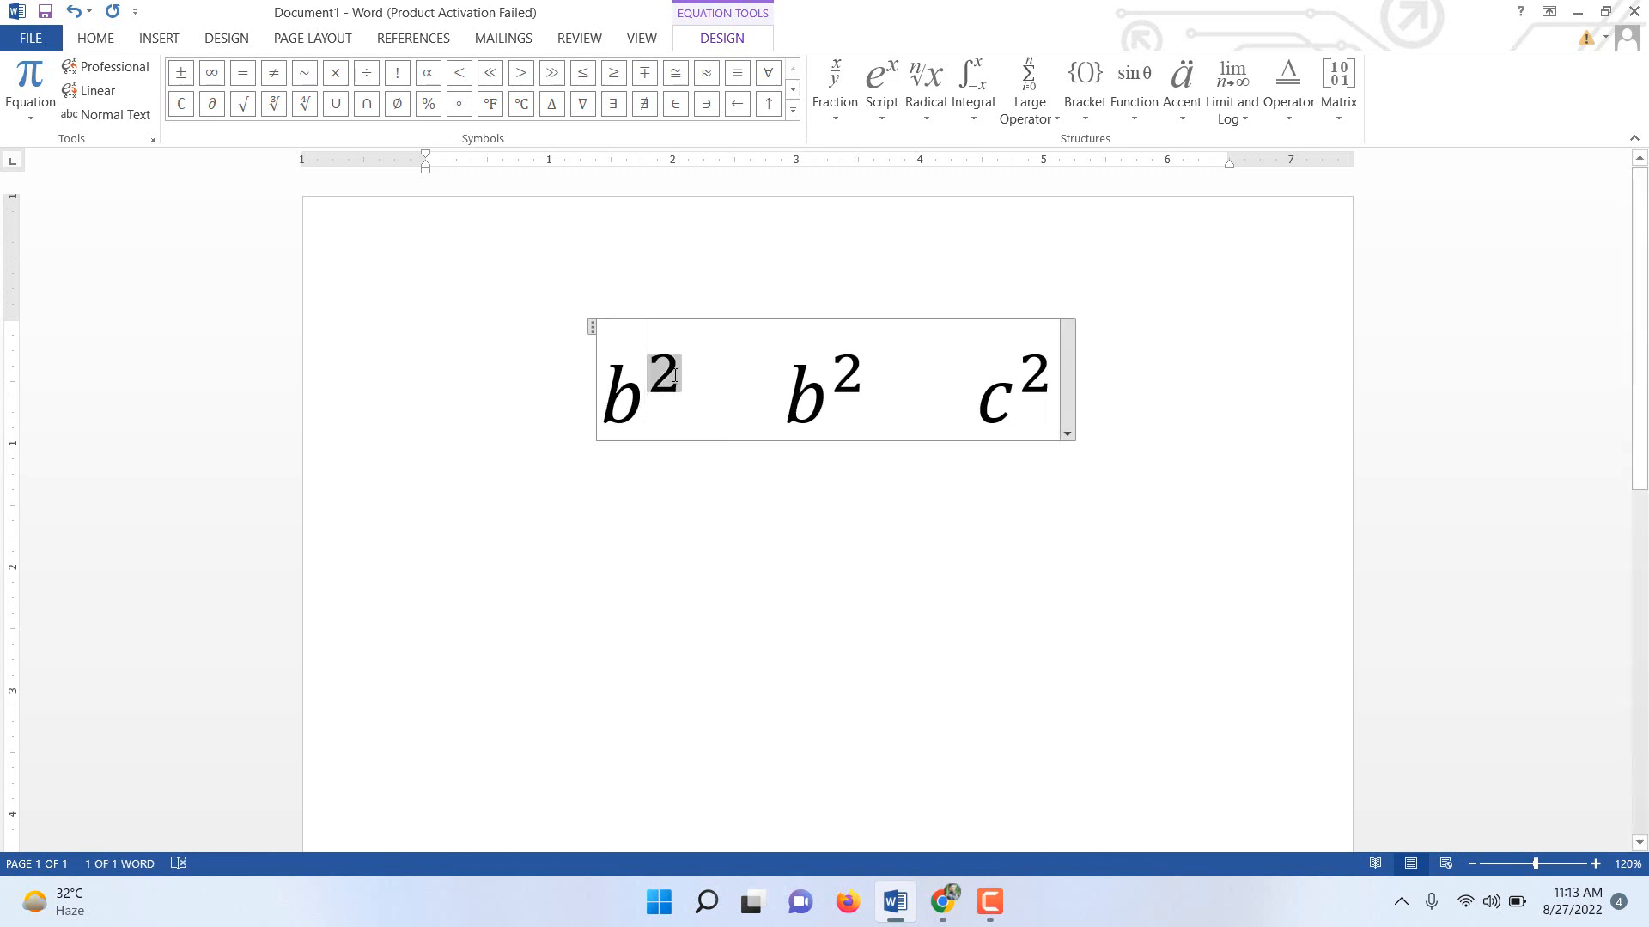
pyautogui.write('3')
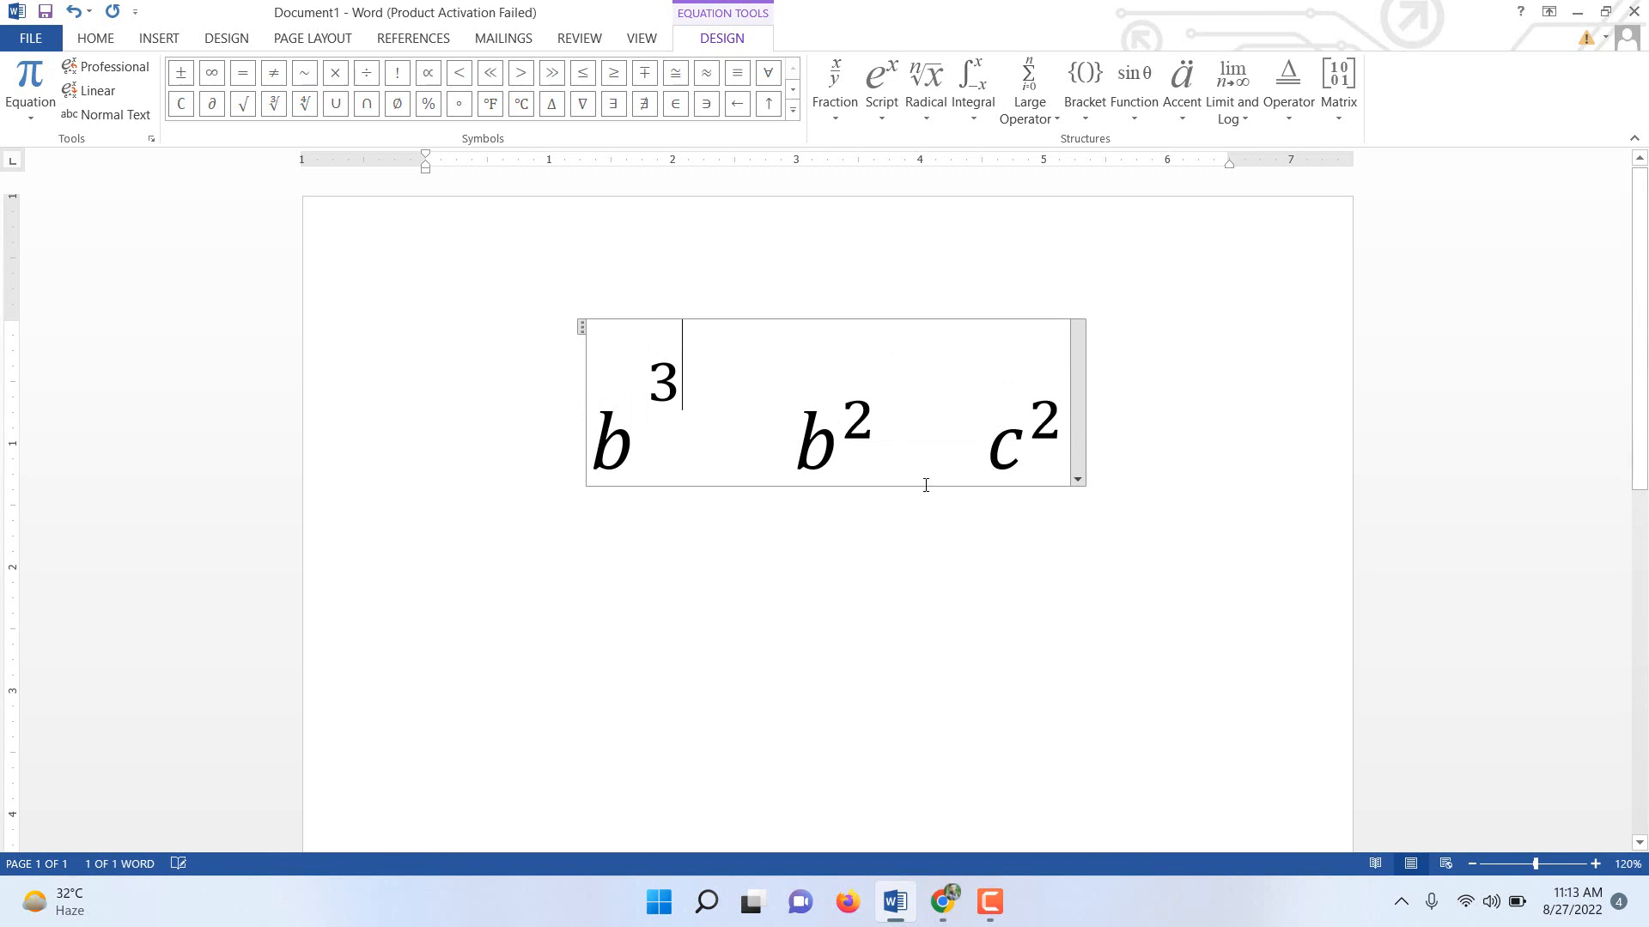
# - Undo the exponent change in the first term and delete the whole equation
pyautogui.hotkey('ctrl', 'z')
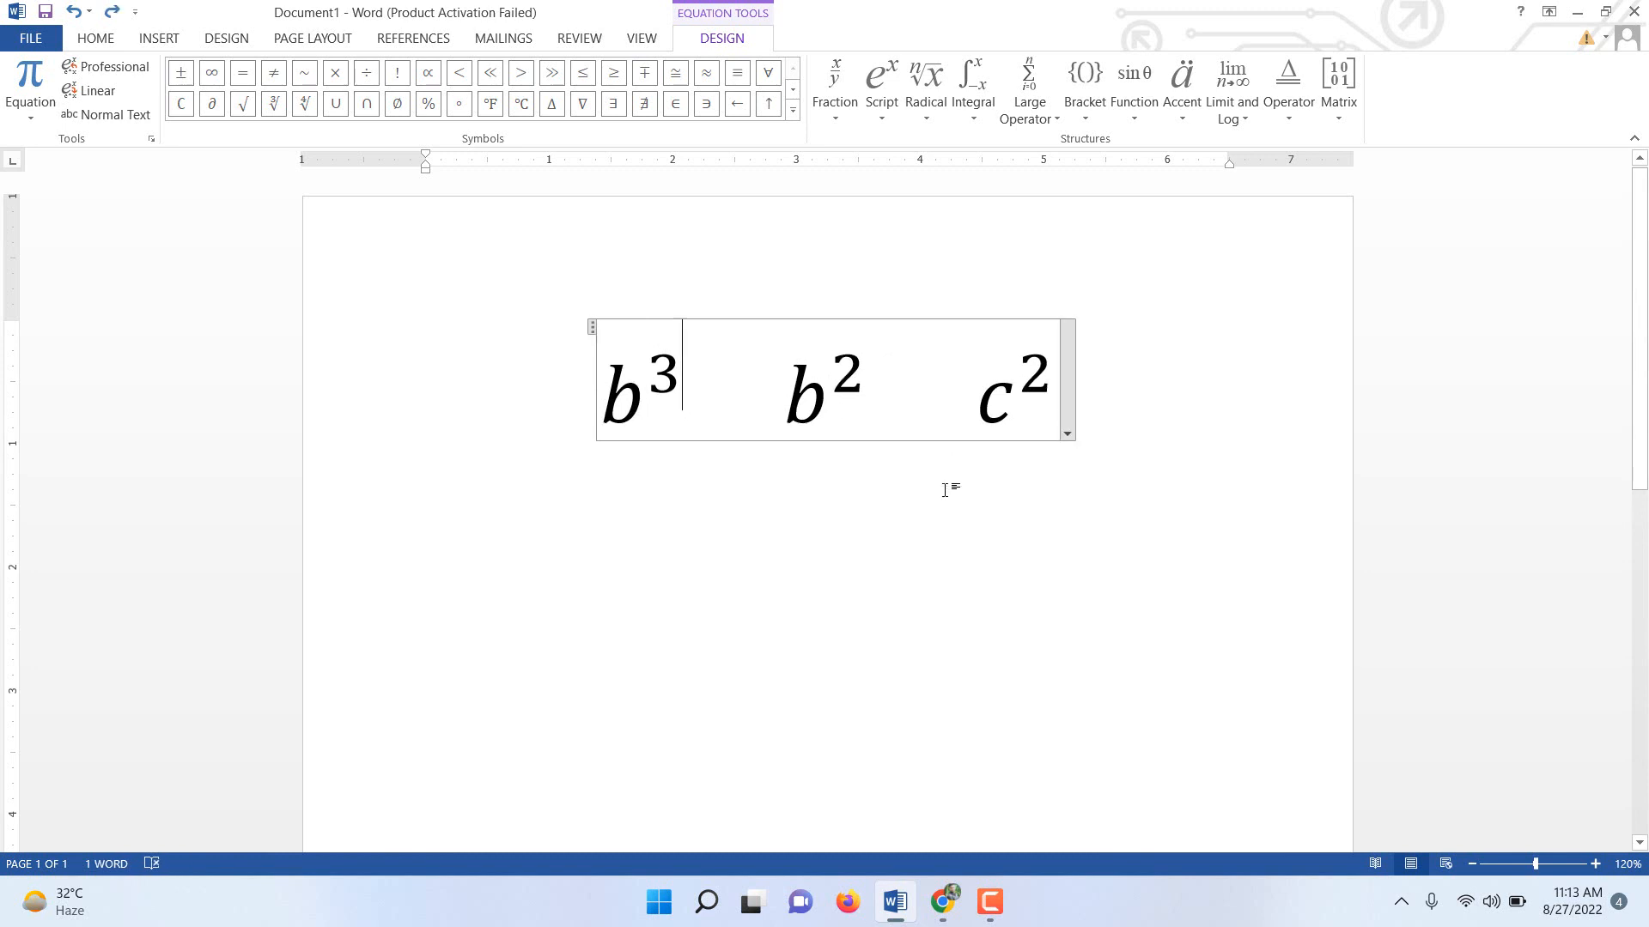
pyautogui.click(945, 489)
pyautogui.click(291, 343)
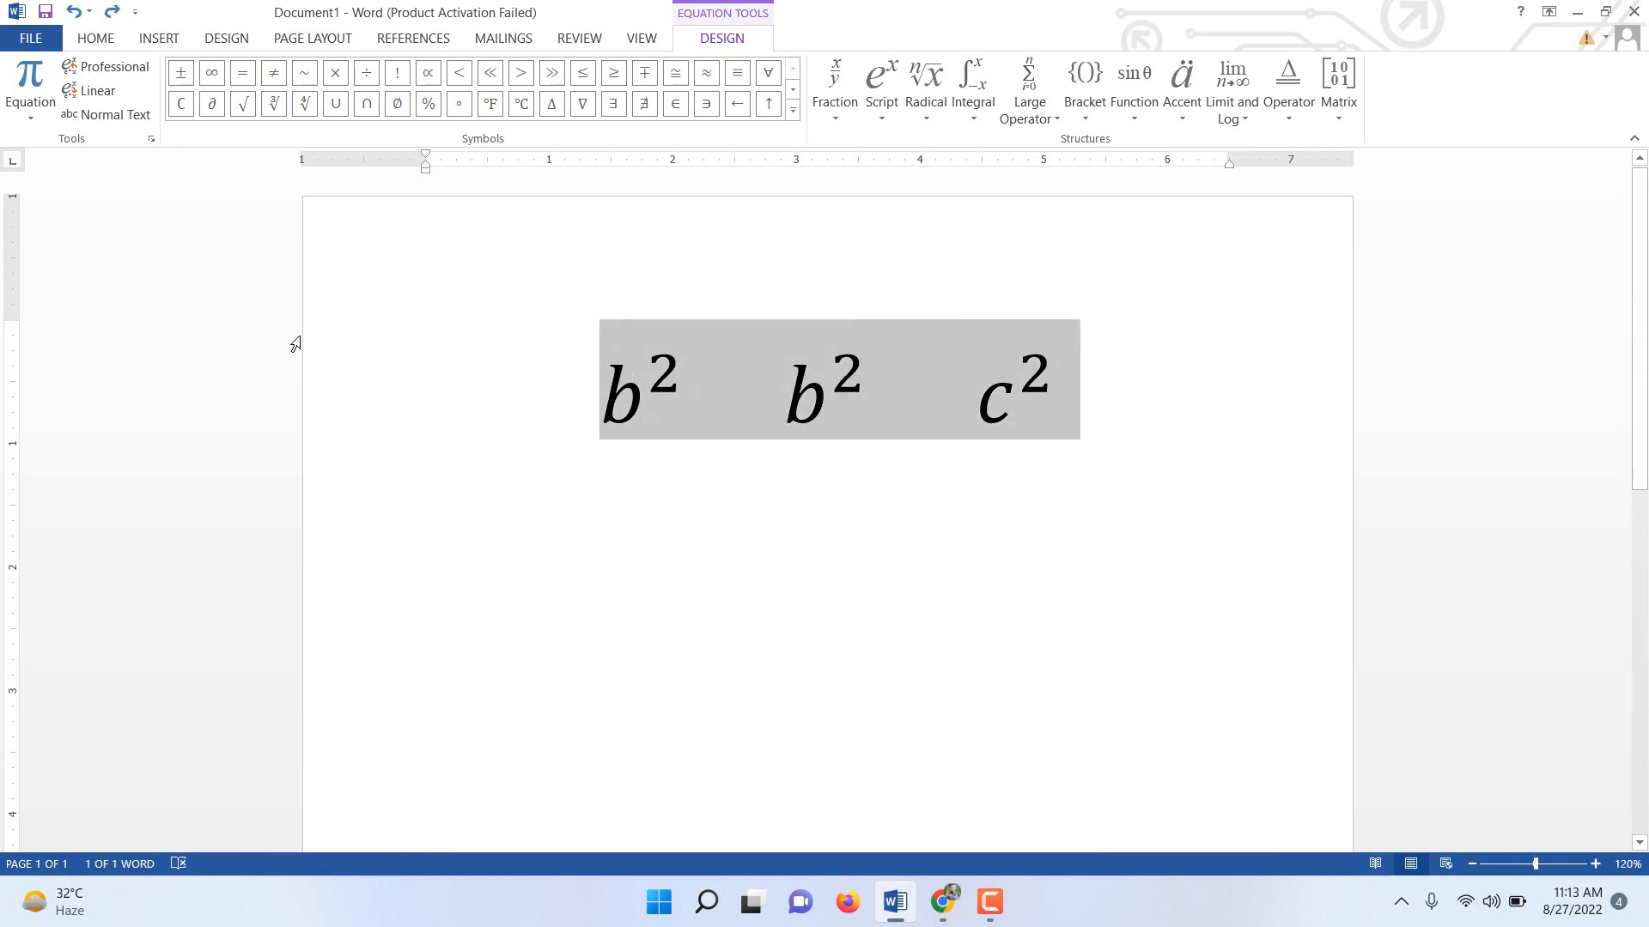
pyautogui.press('Delete')
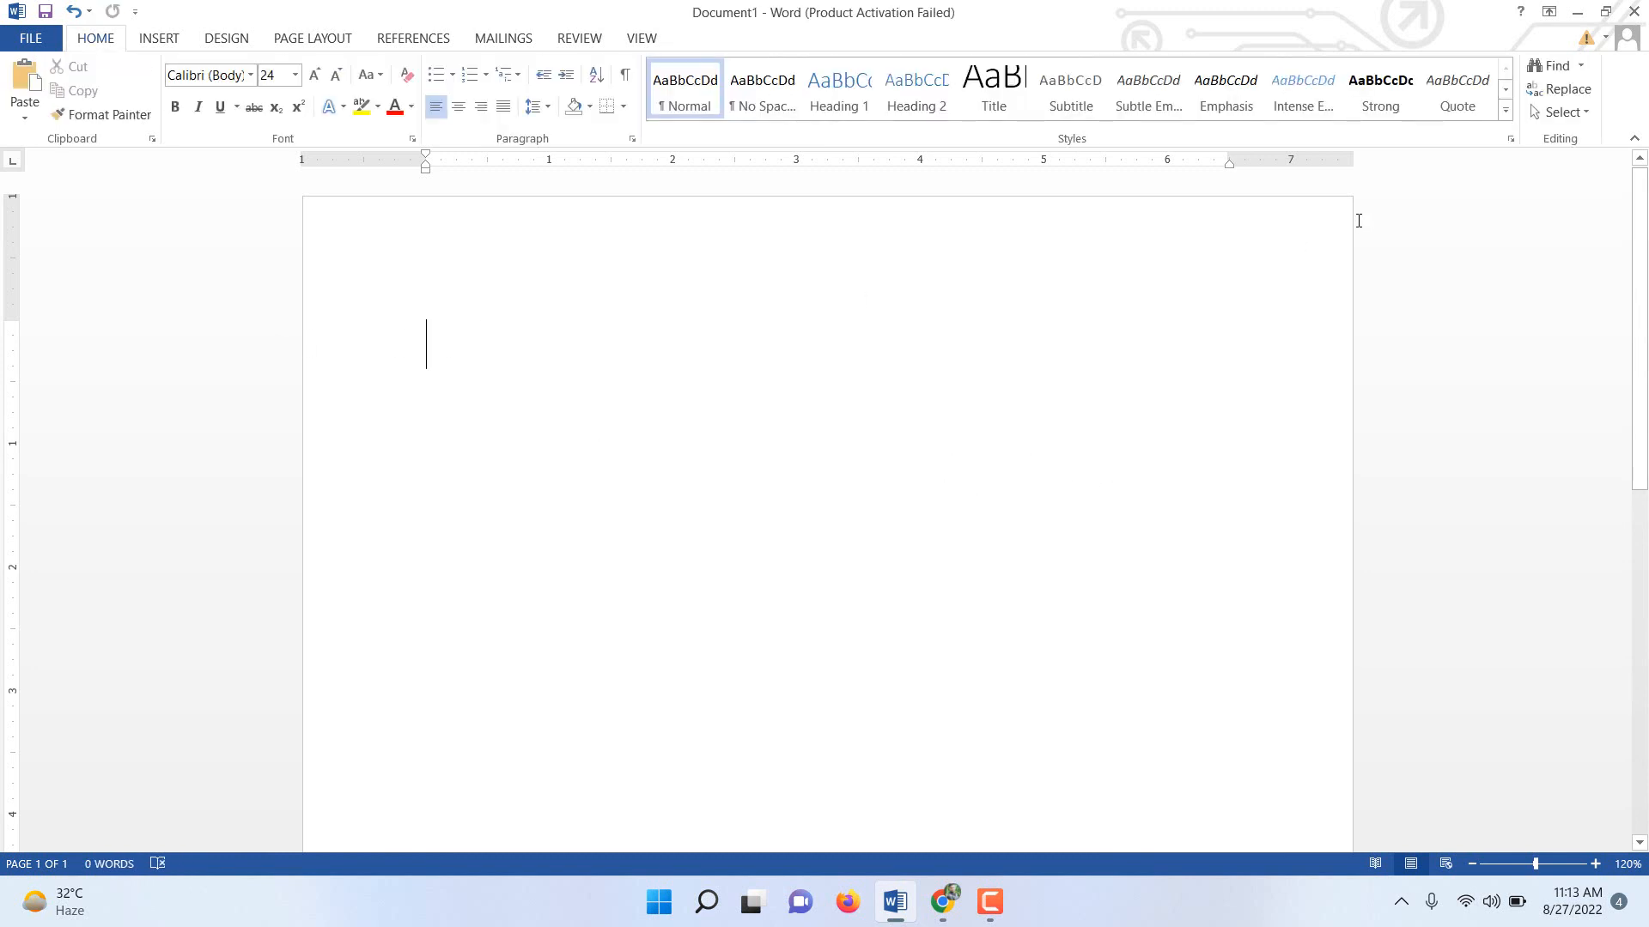
# - Insert the Copyright Sign (©) from the recently used symbols of the full symbol collection
pyautogui.click(160, 39)
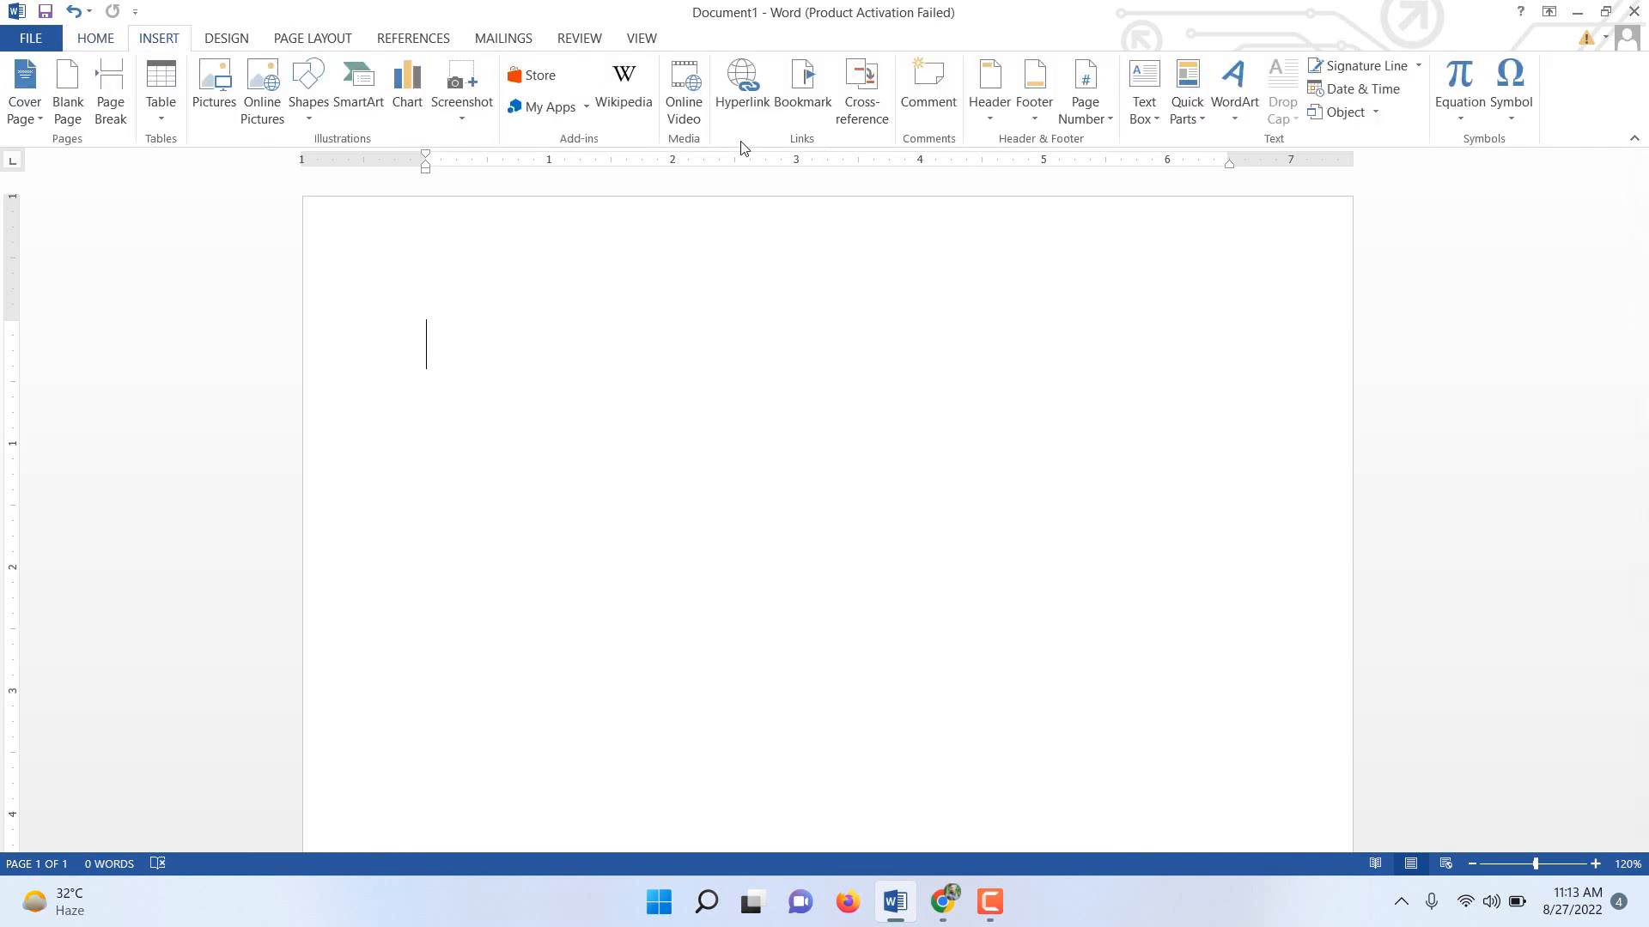
pyautogui.click(1510, 107)
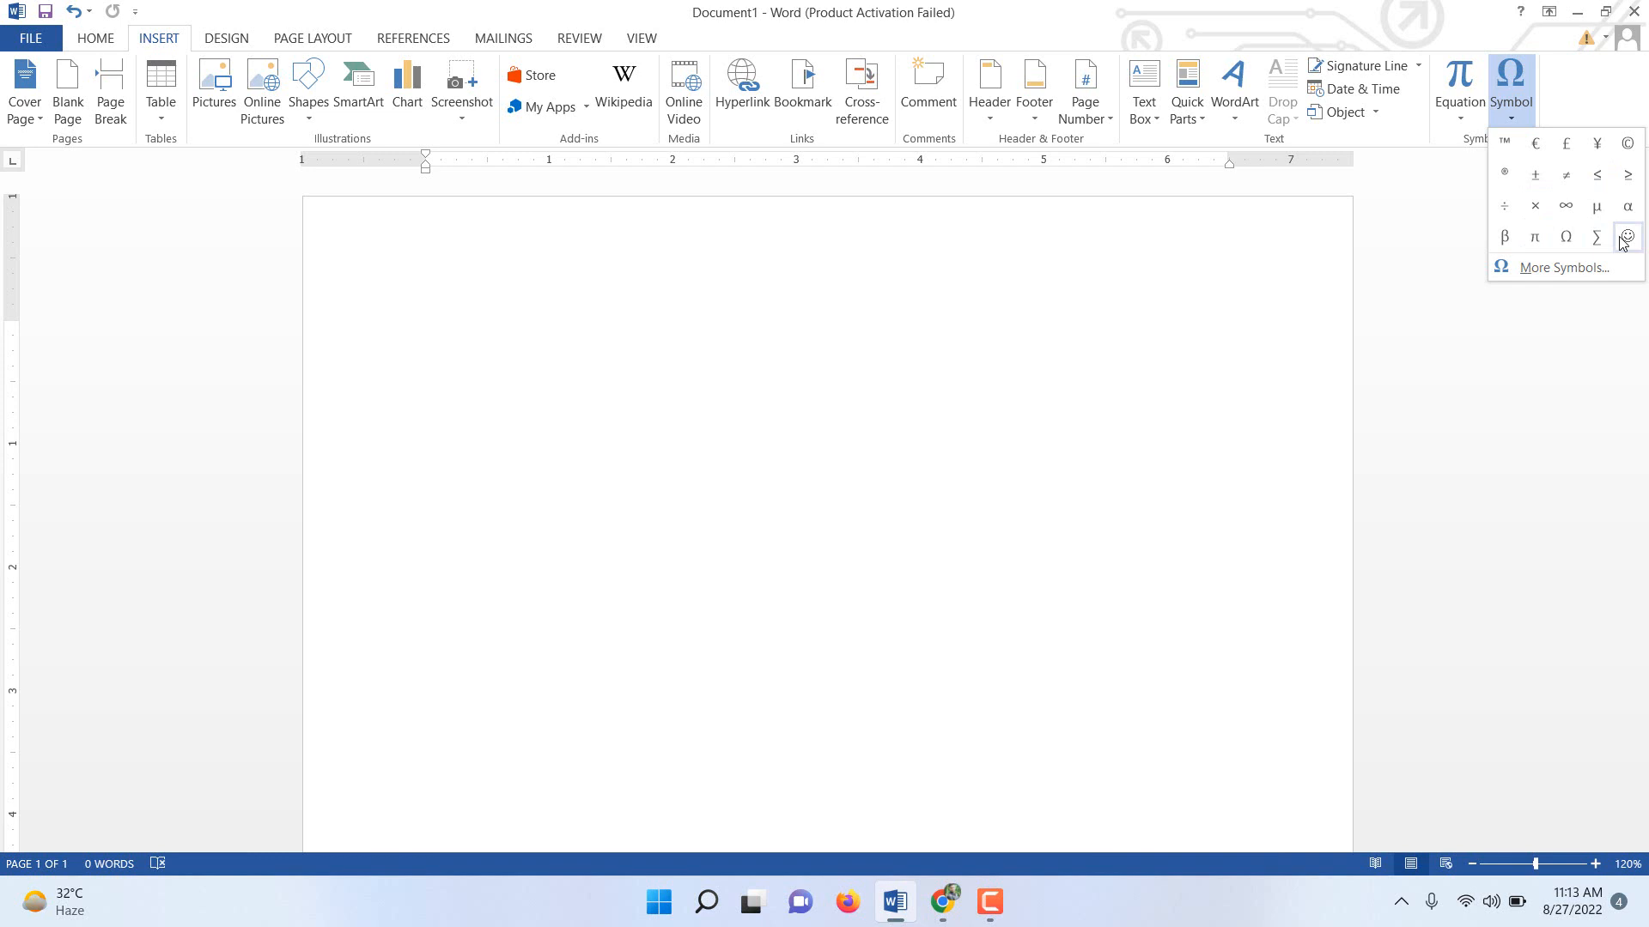
pyautogui.click(1542, 271)
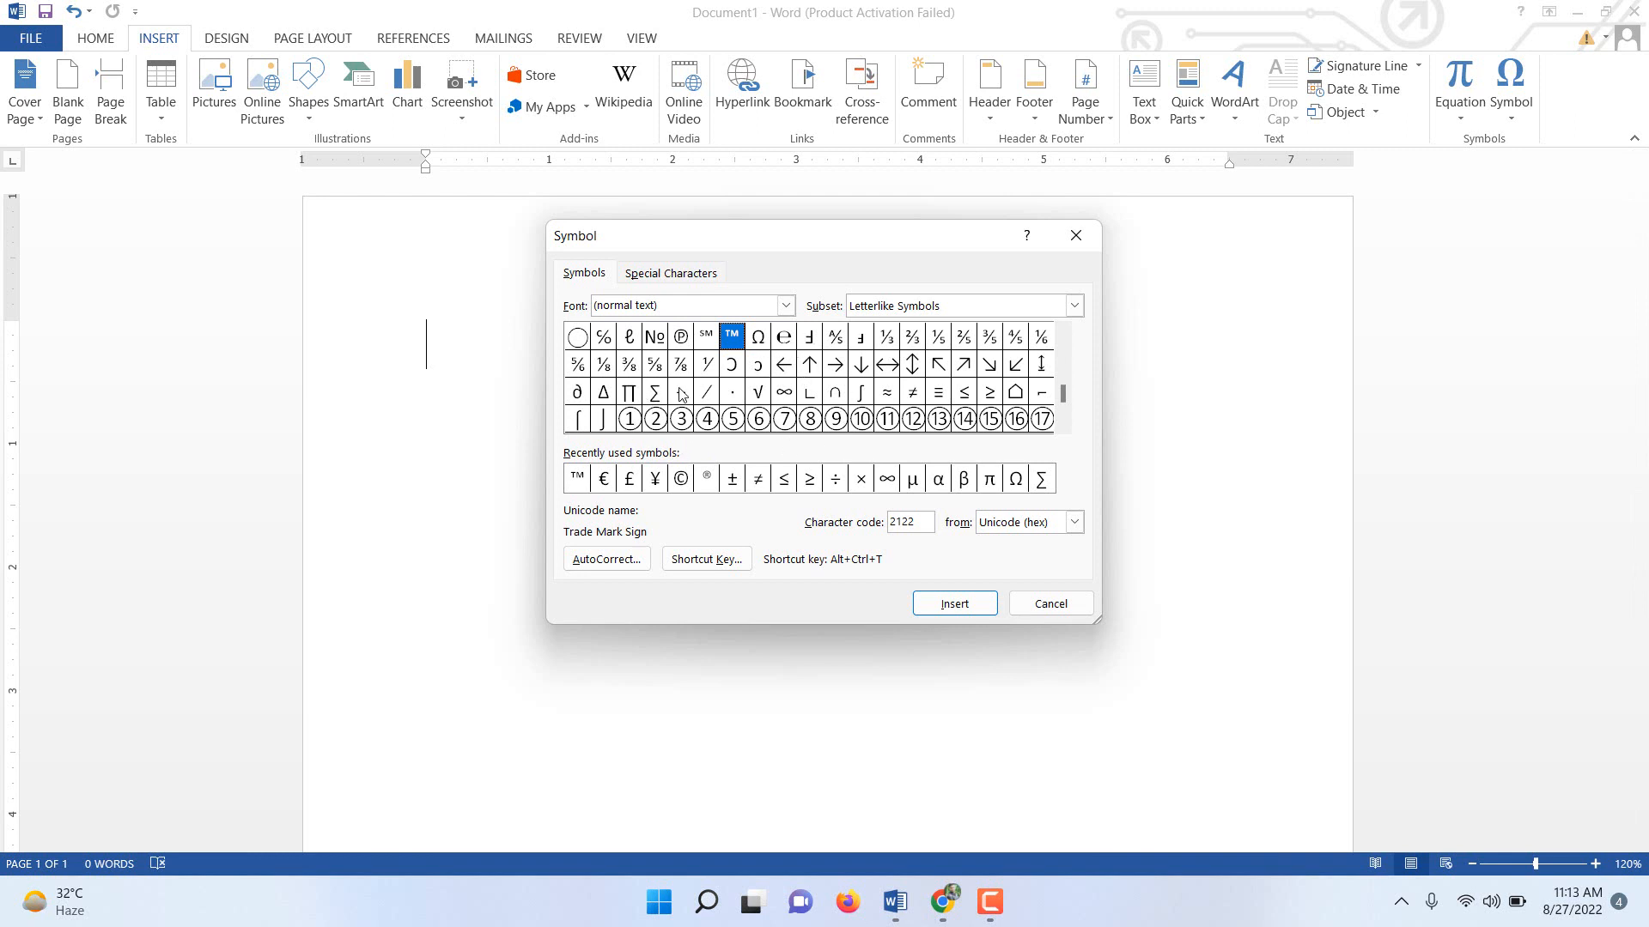
pyautogui.click(680, 479)
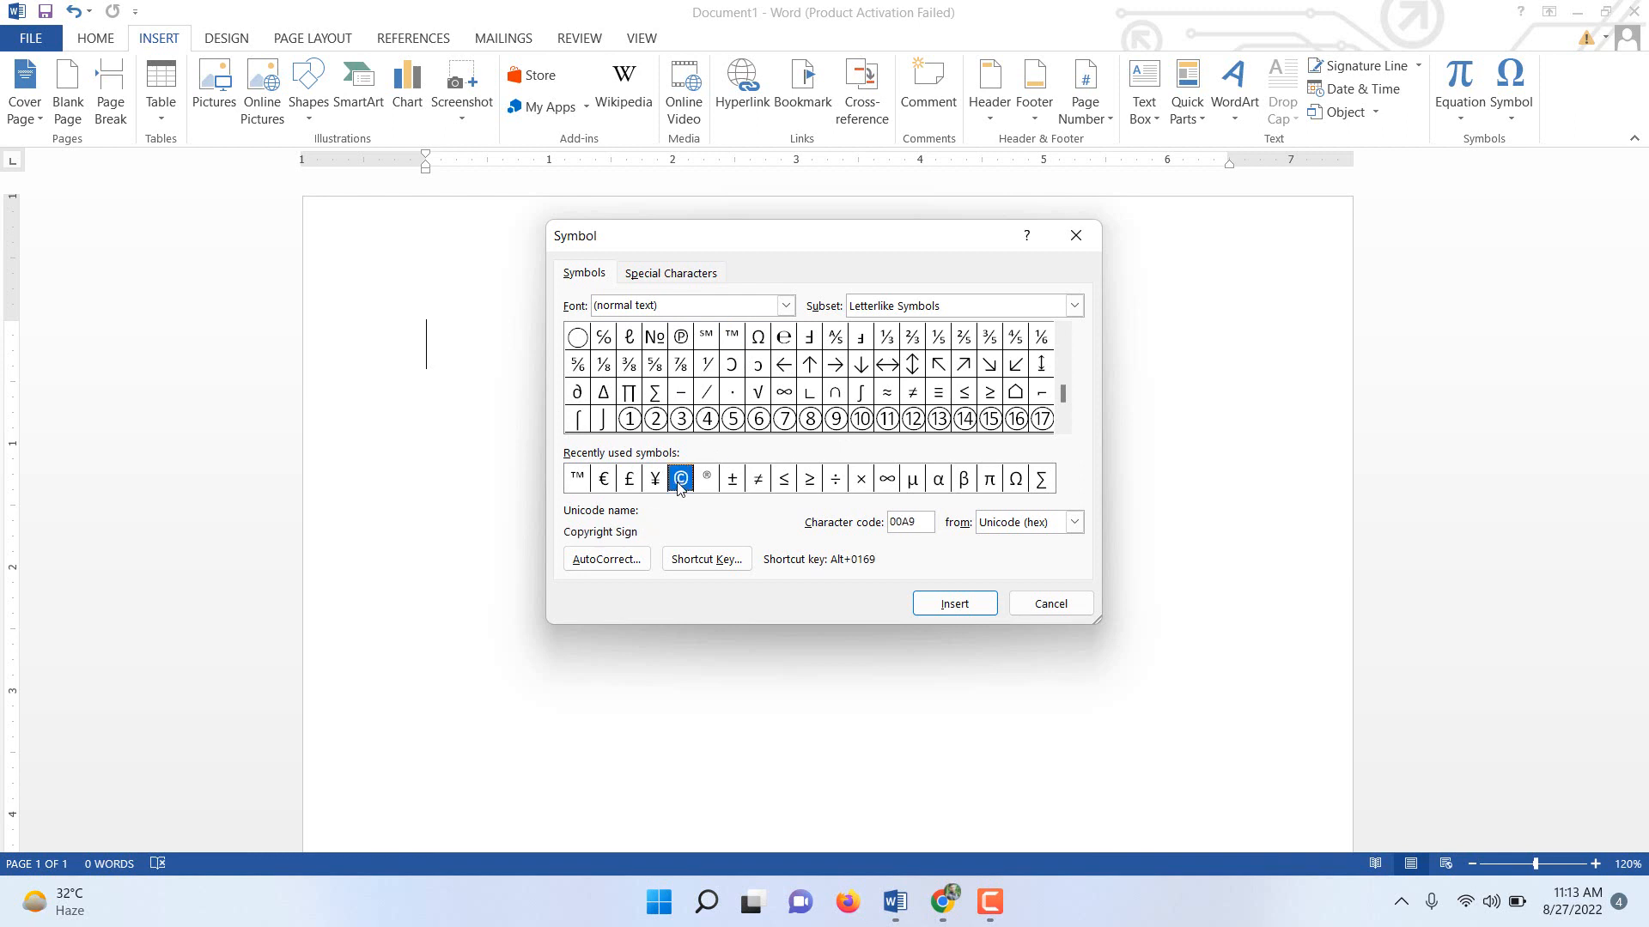
pyautogui.click(975, 606)
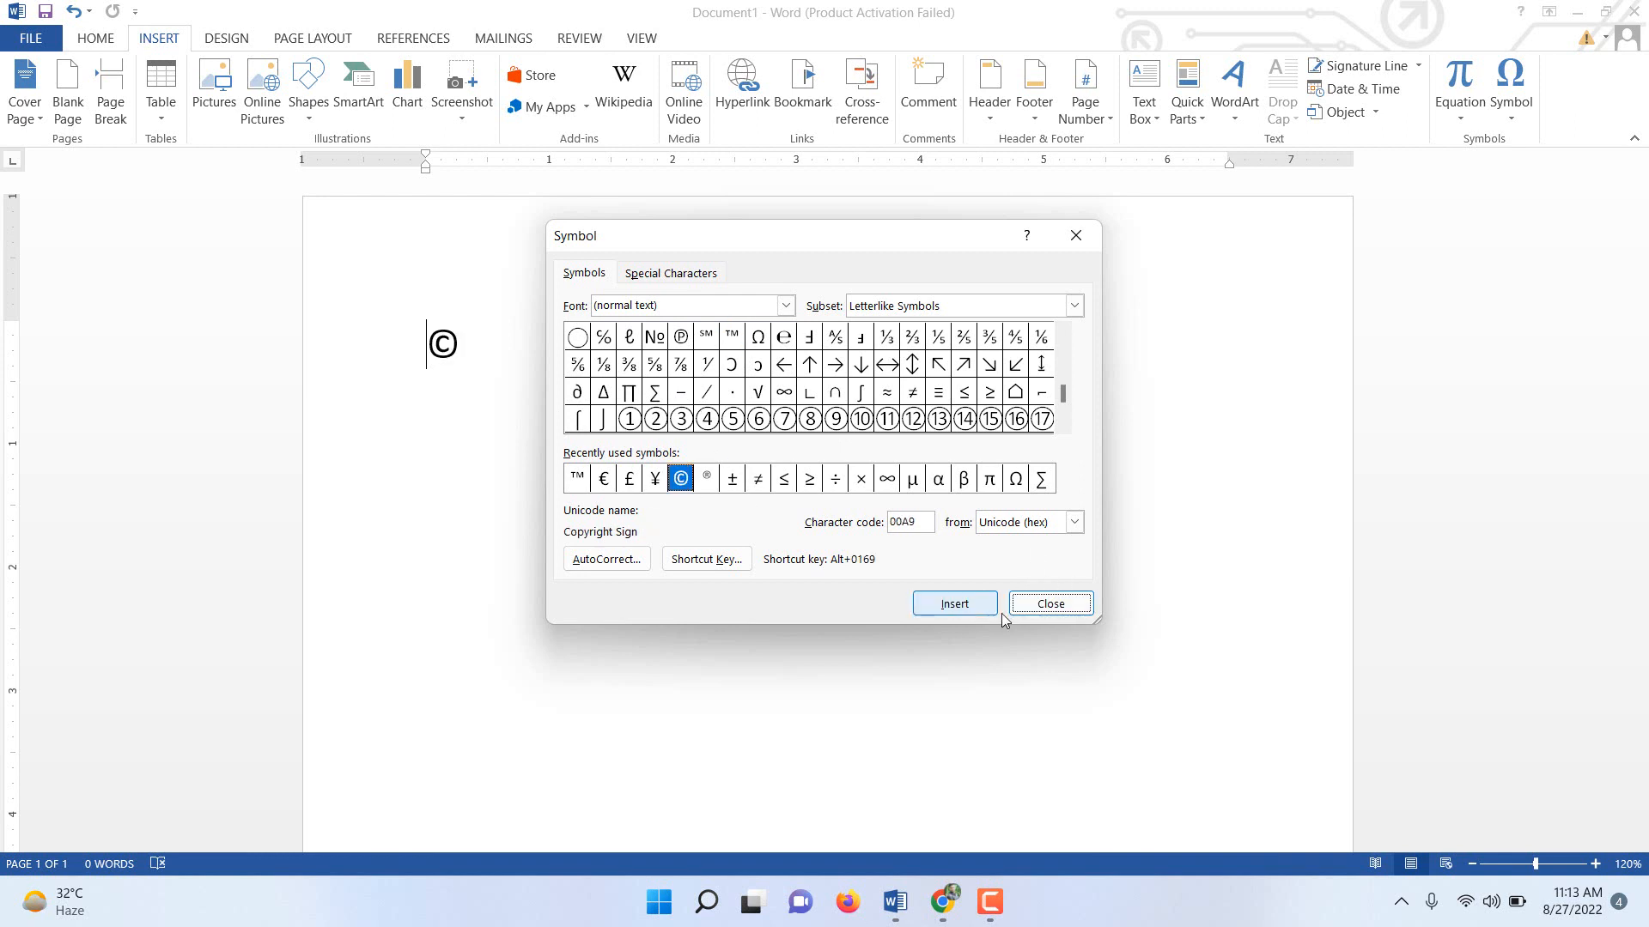
# - Add "copyrightby" and a row of dots directly after the © sign, and close the Symbol dialog
pyautogui.click(489, 338)
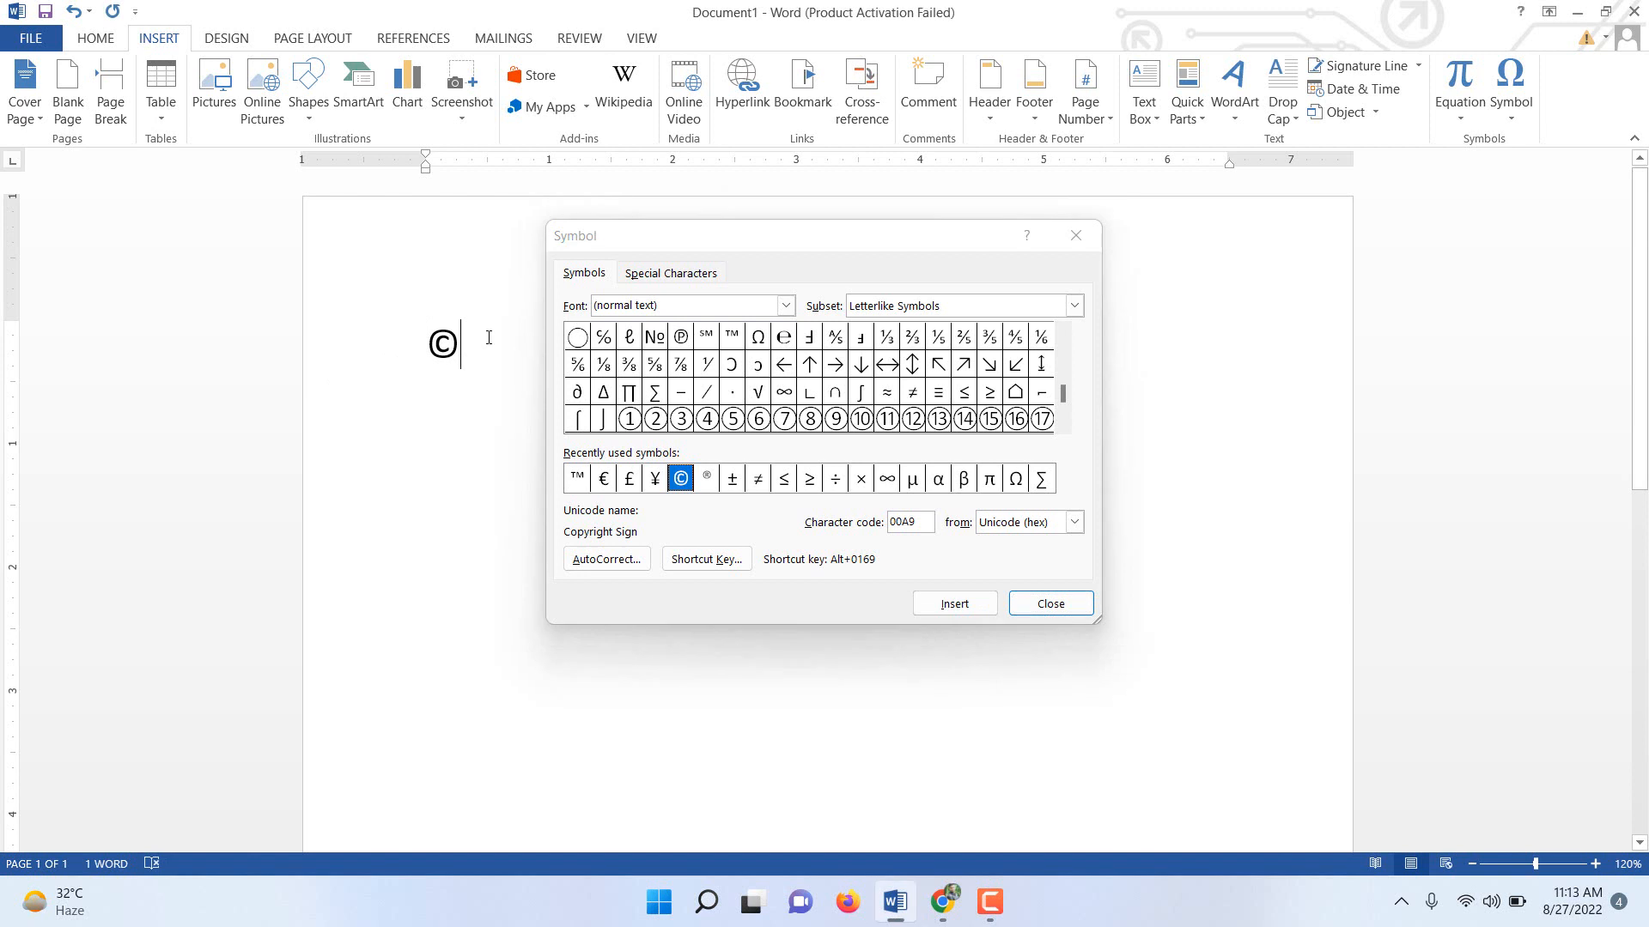
pyautogui.write('cip')
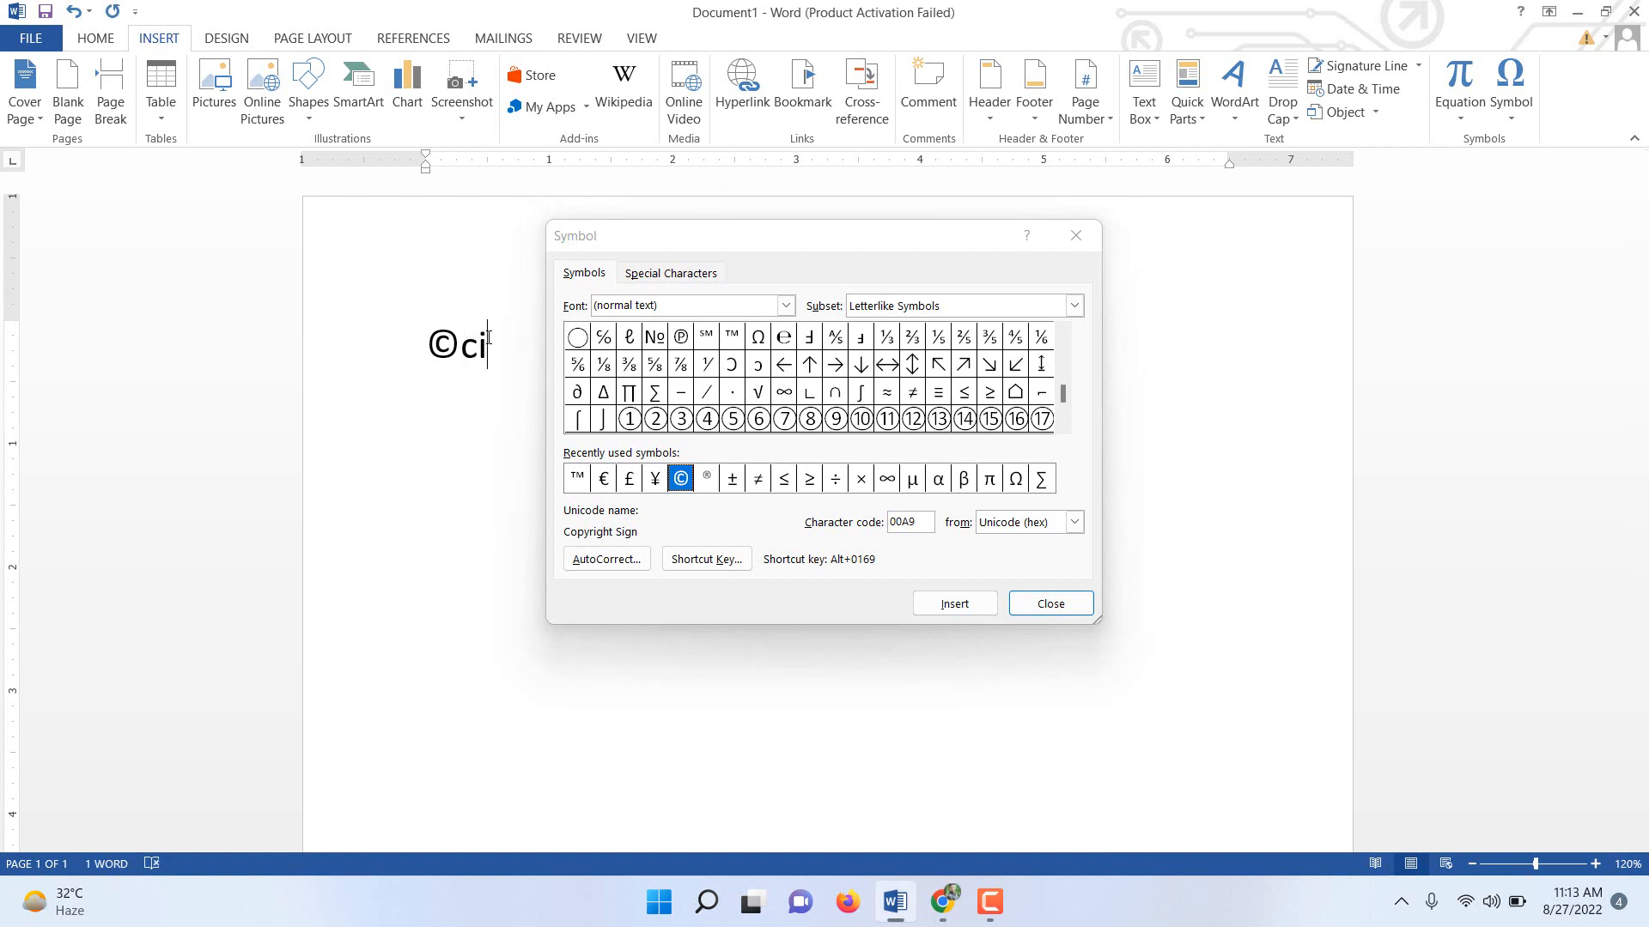
pyautogui.press('BackSpace')
pyautogui.press('BackSpace')
pyautogui.write('opyright')
pyautogui.click(1069, 610)
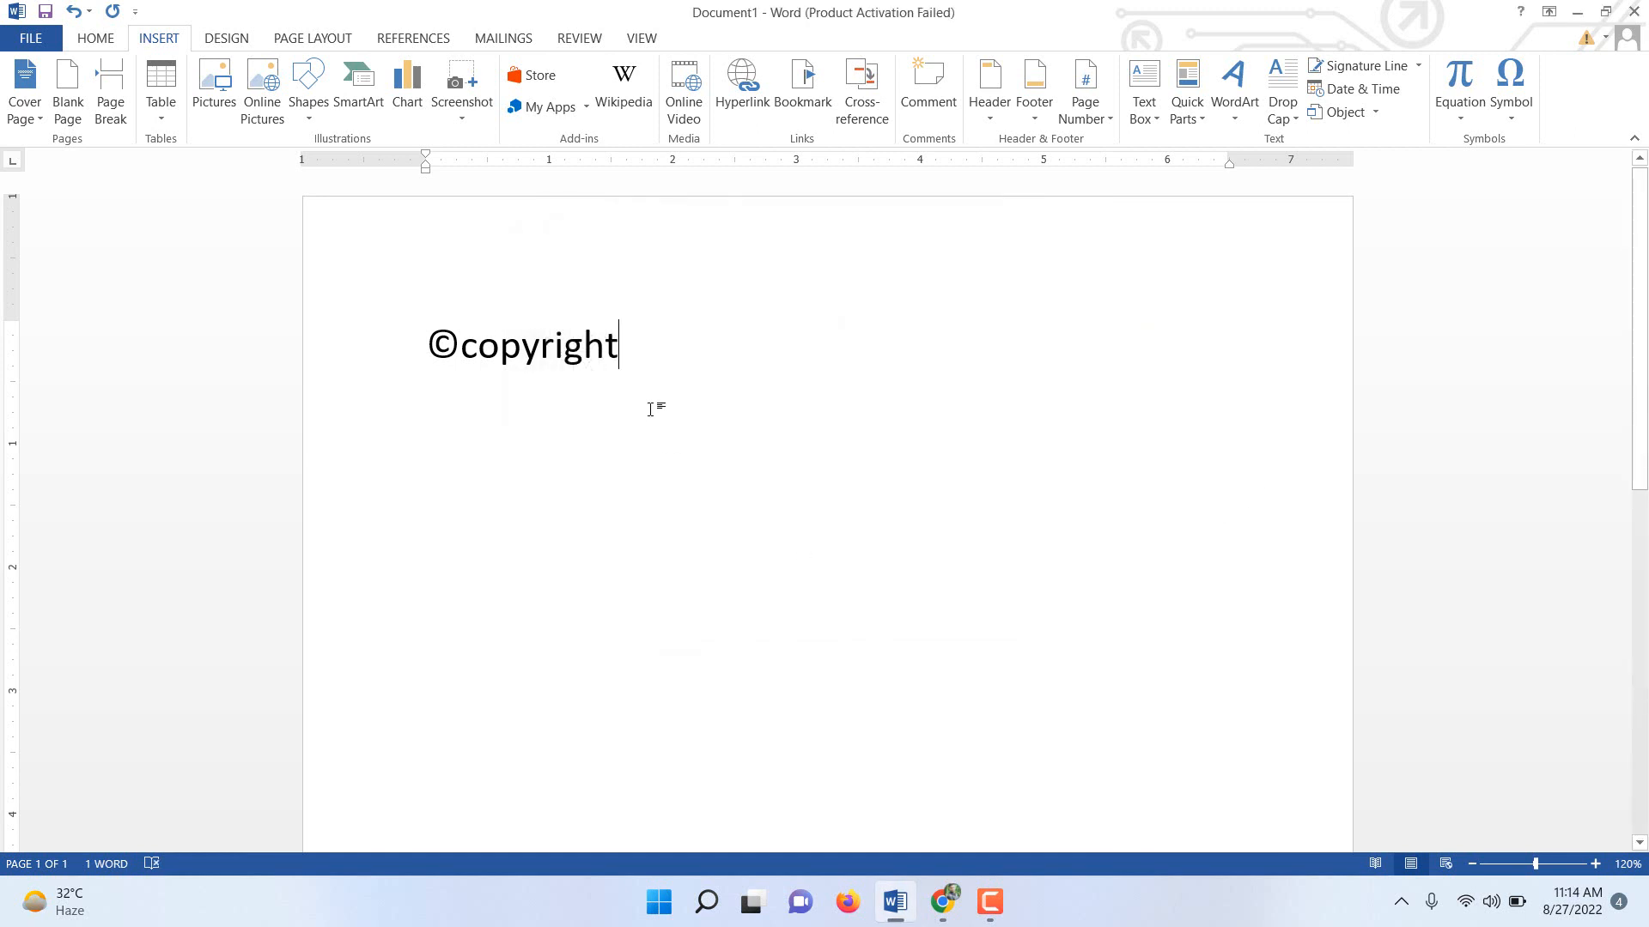
pyautogui.write('by.......................')
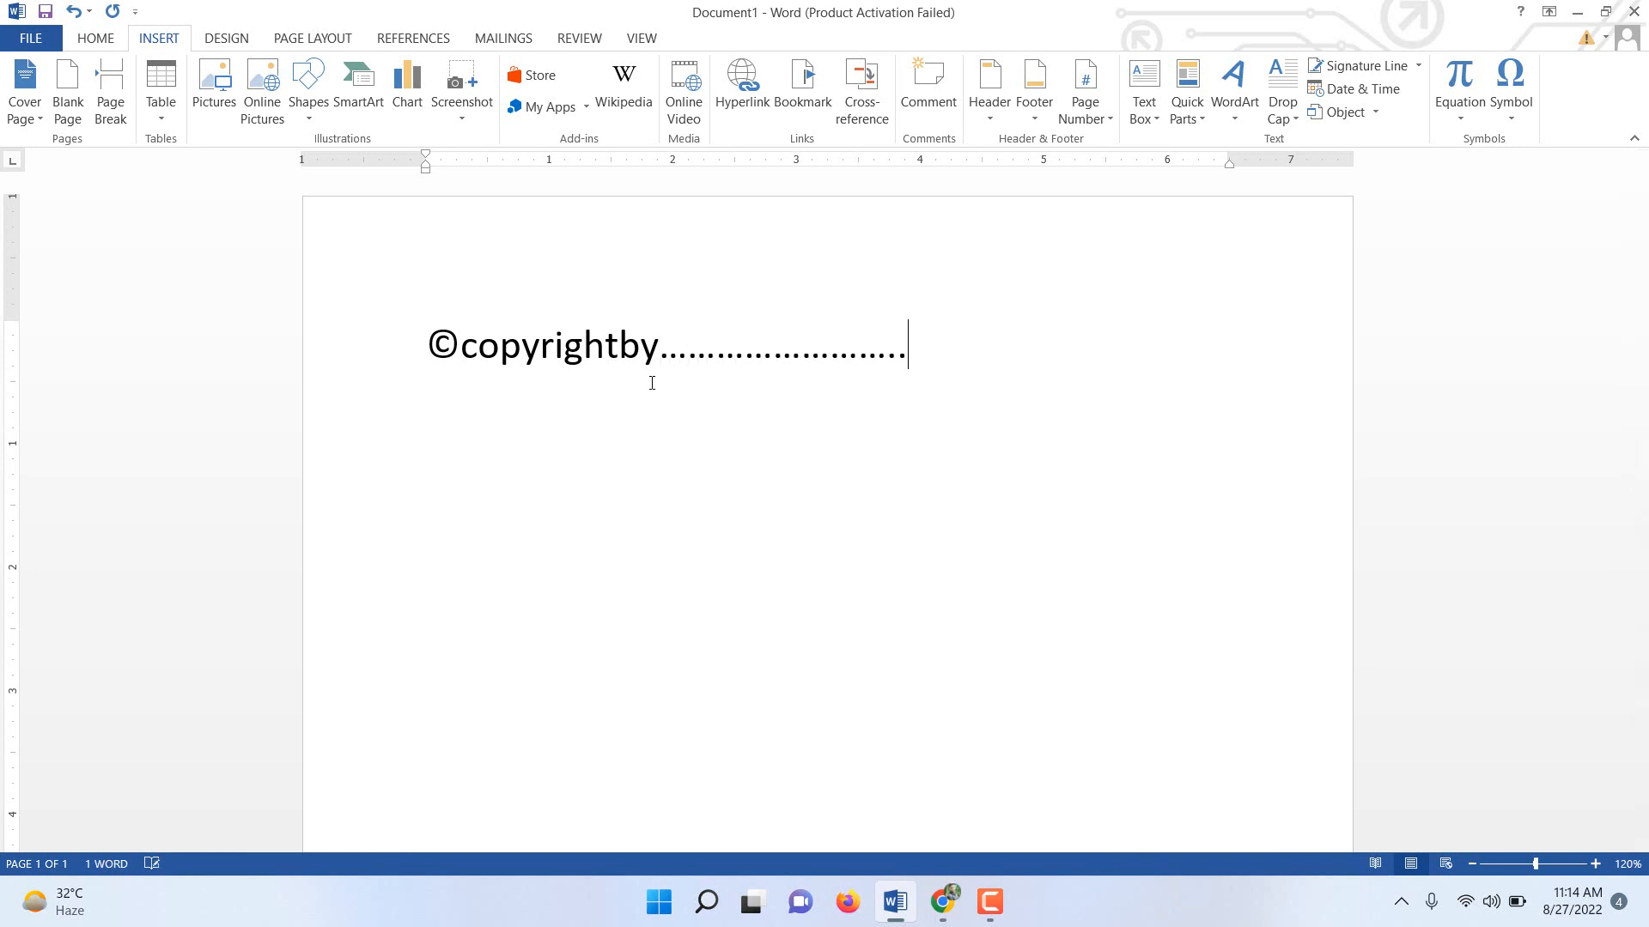
# - Delete the whole copyright line
pyautogui.click(84, 365)
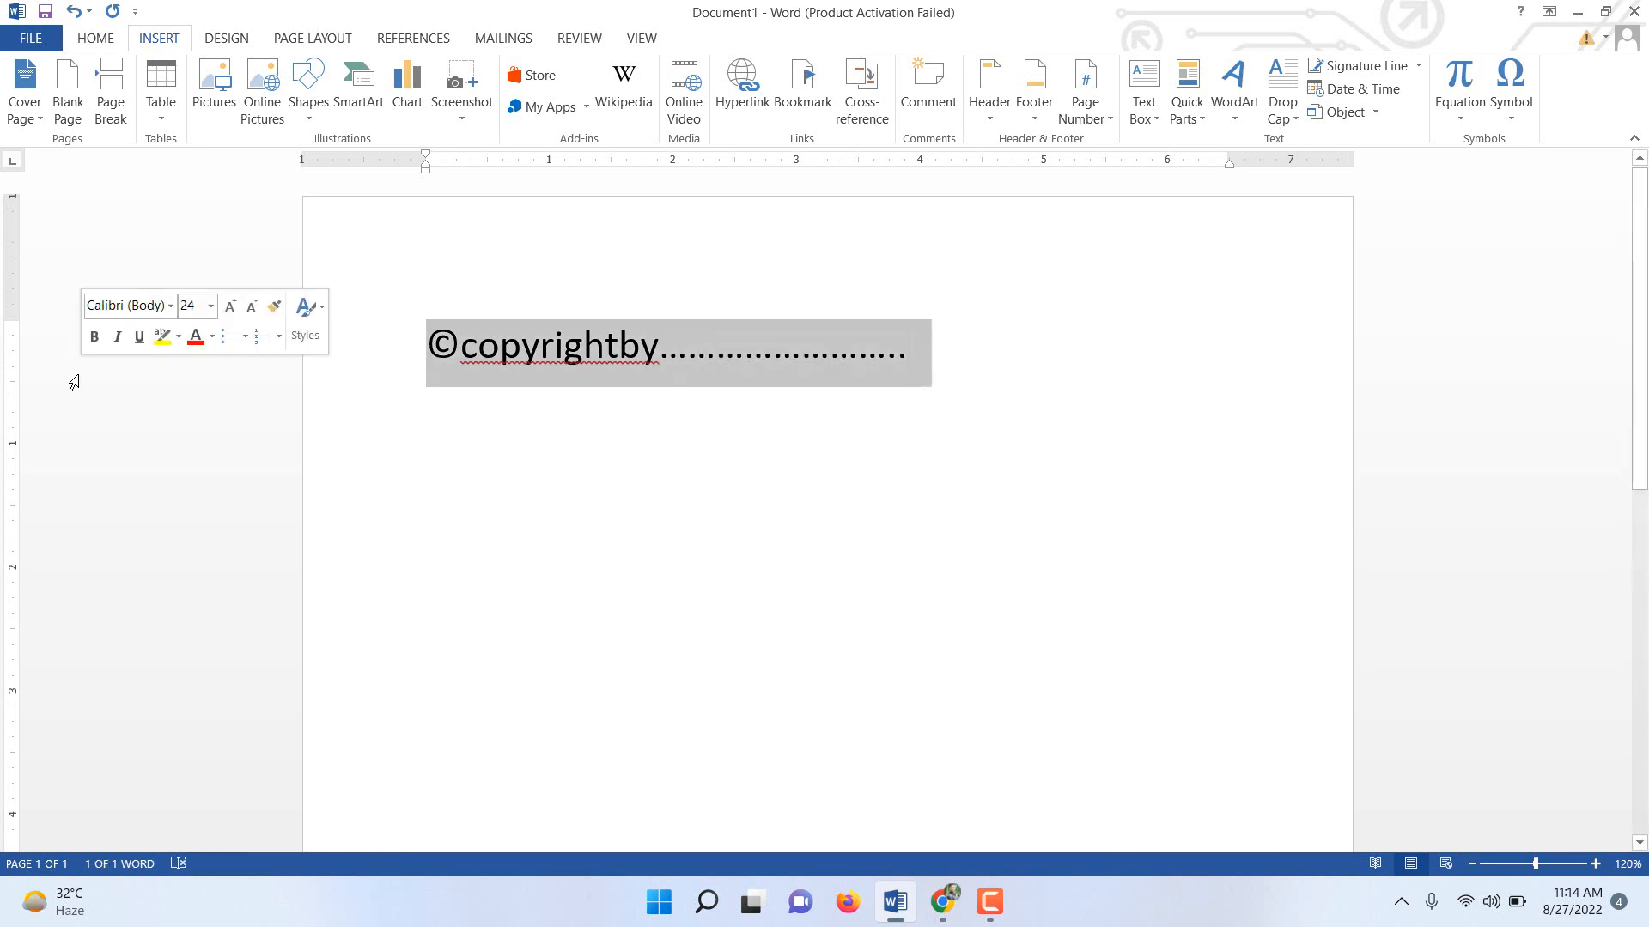
pyautogui.press('Delete')
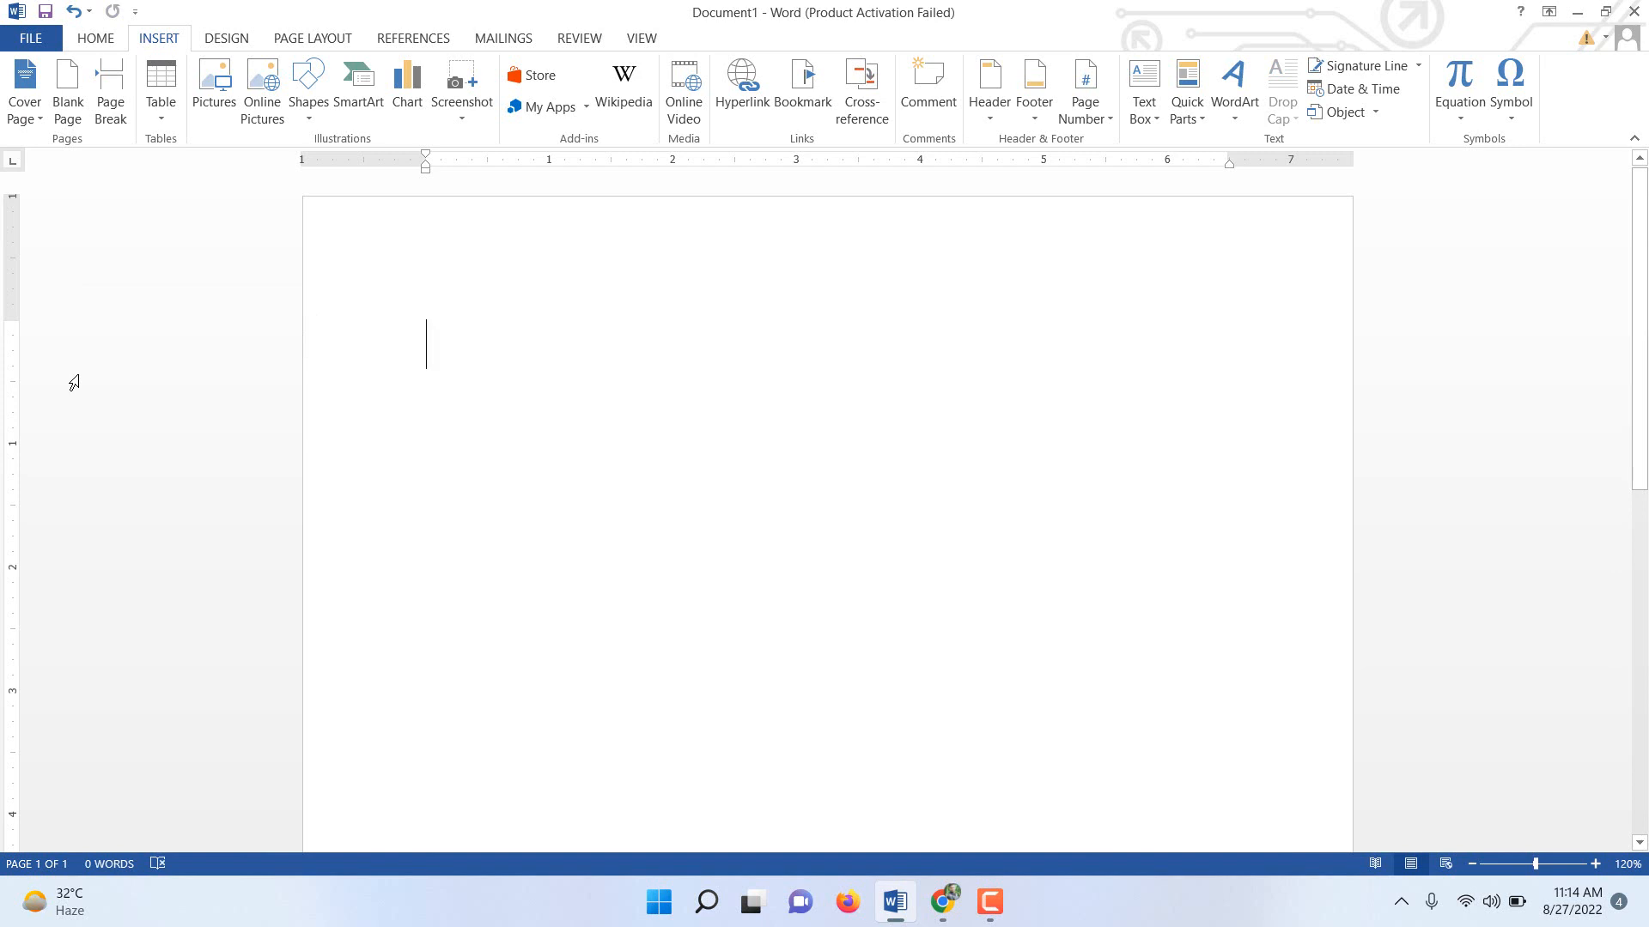